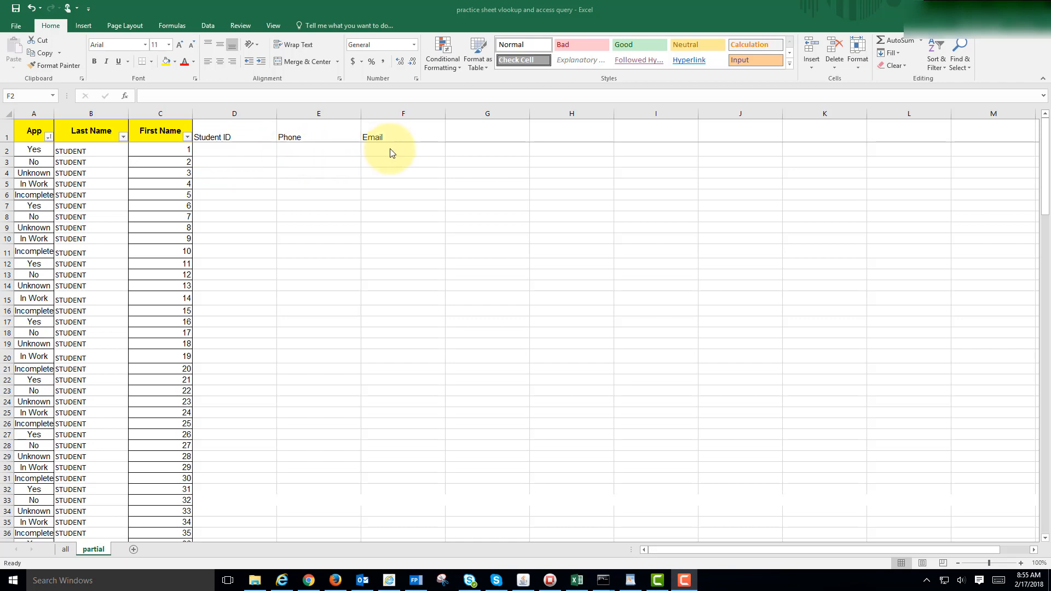
Compare the student name layout on the "all" sheet with the separate name columns on the "partial" sheet
left_click(65, 550)
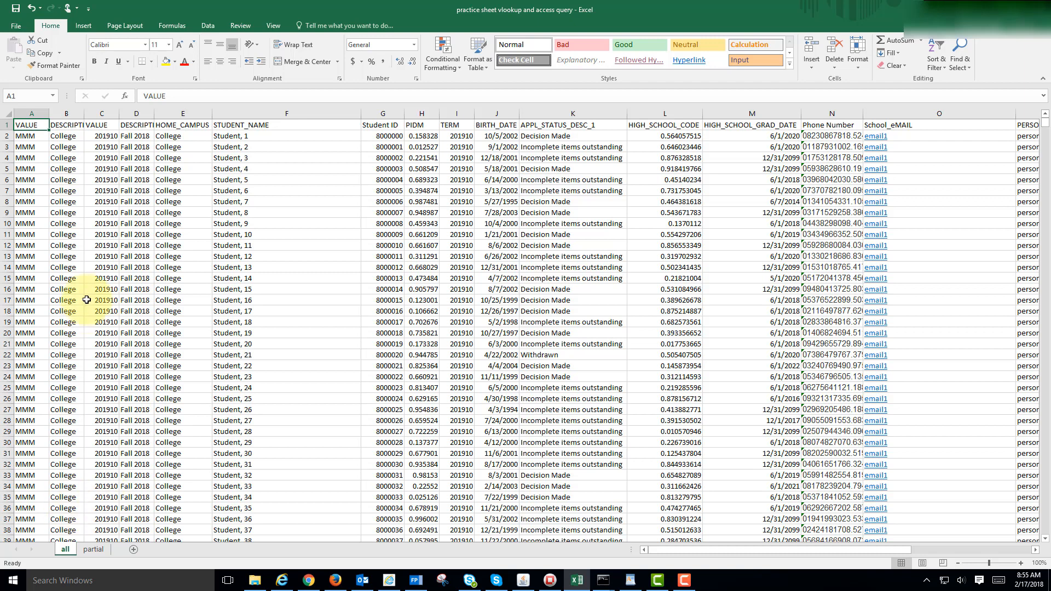
left_click(99, 550)
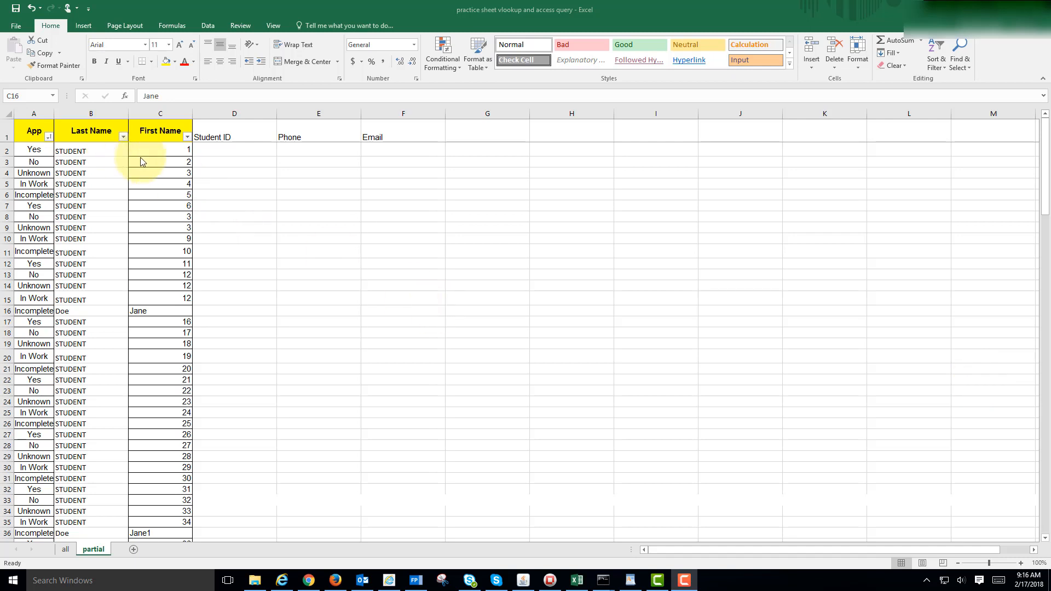
left_click(65, 549)
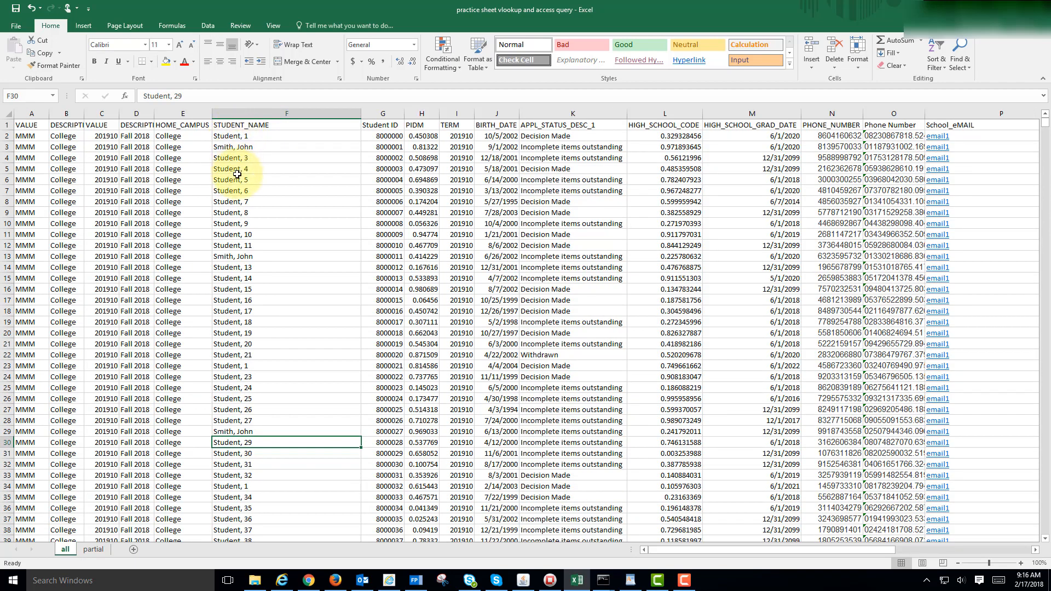
left_click(94, 549)
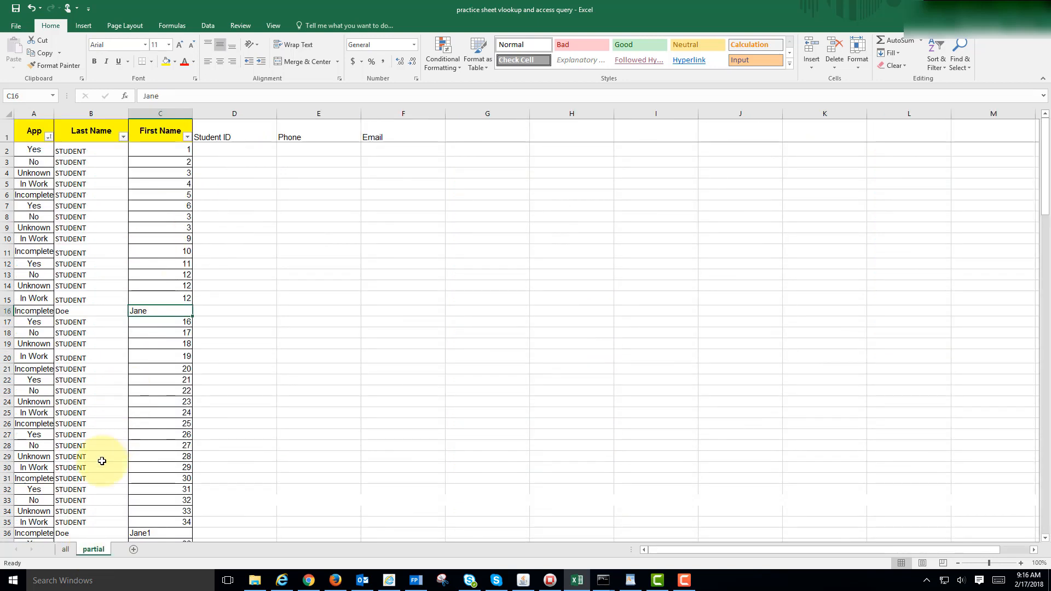
left_click(67, 551)
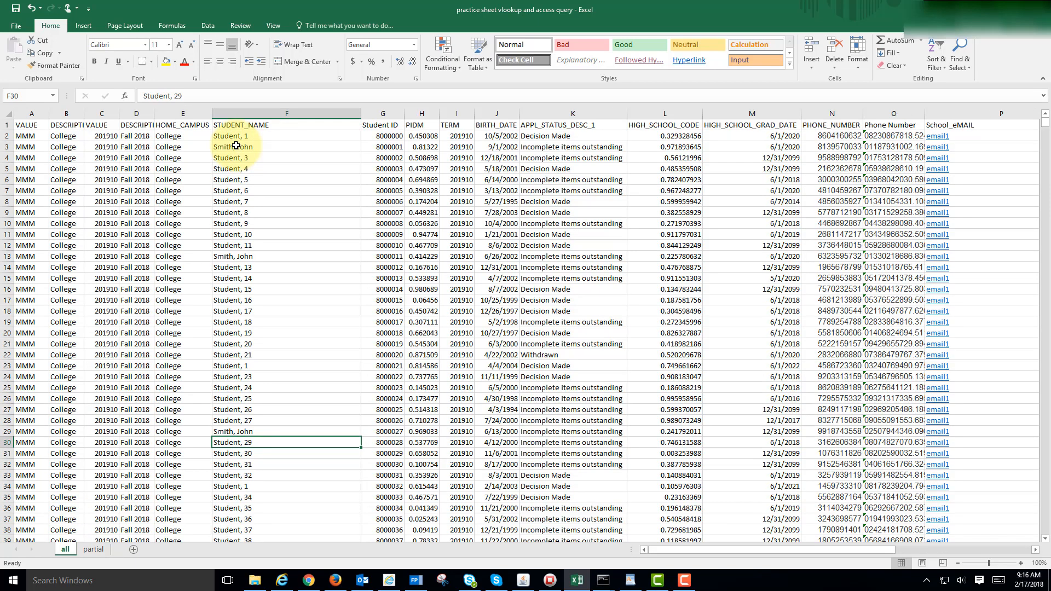
left_click(93, 549)
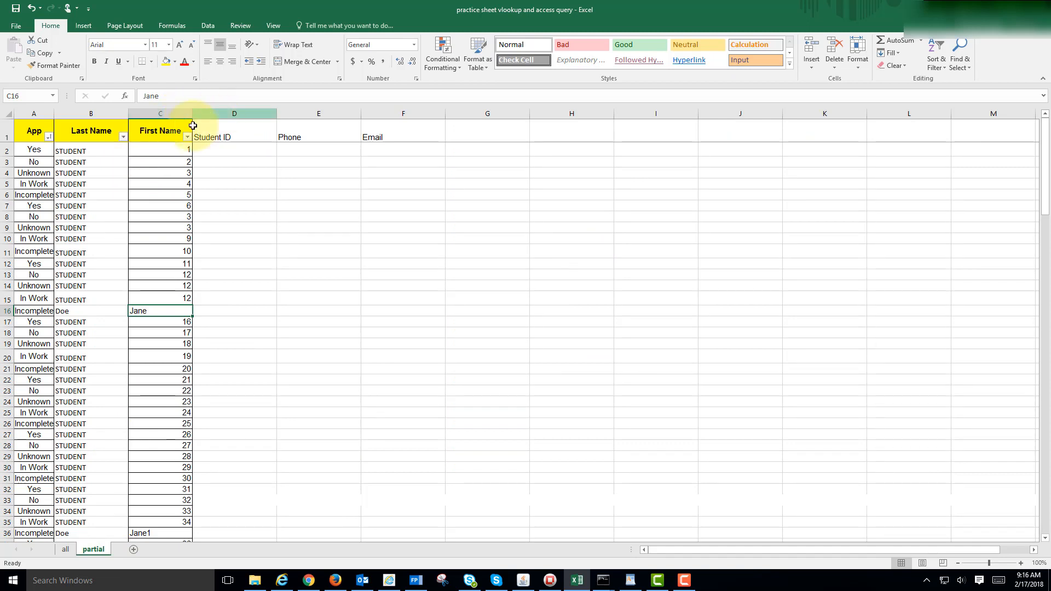
Insert a column before Student ID on the "partial" sheet and give it the header "Name"
left_click(214, 114)
right_click(214, 115)
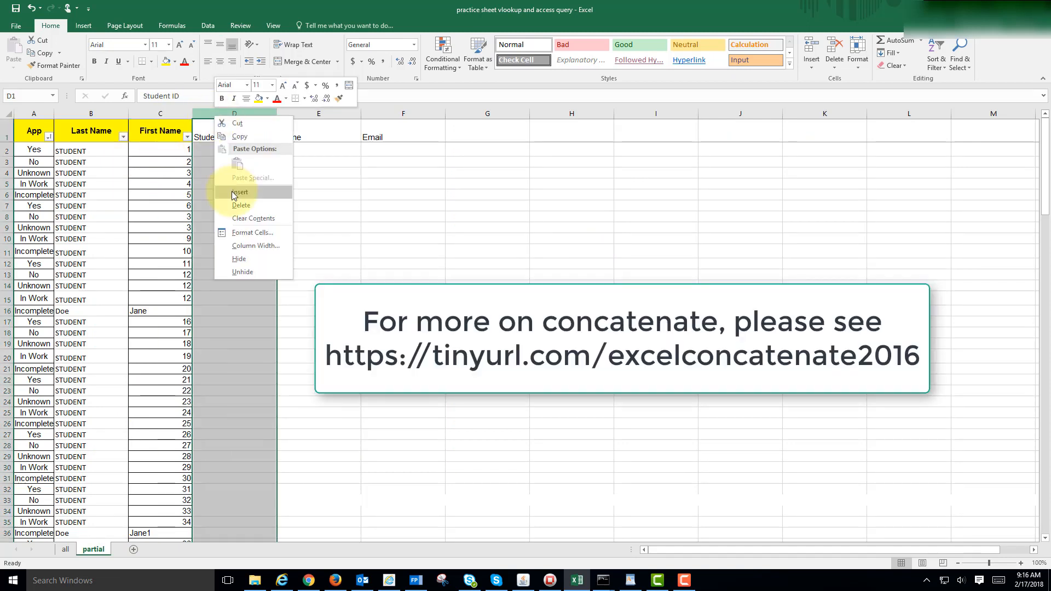
left_click(210, 193)
left_click(221, 132)
type("Name")
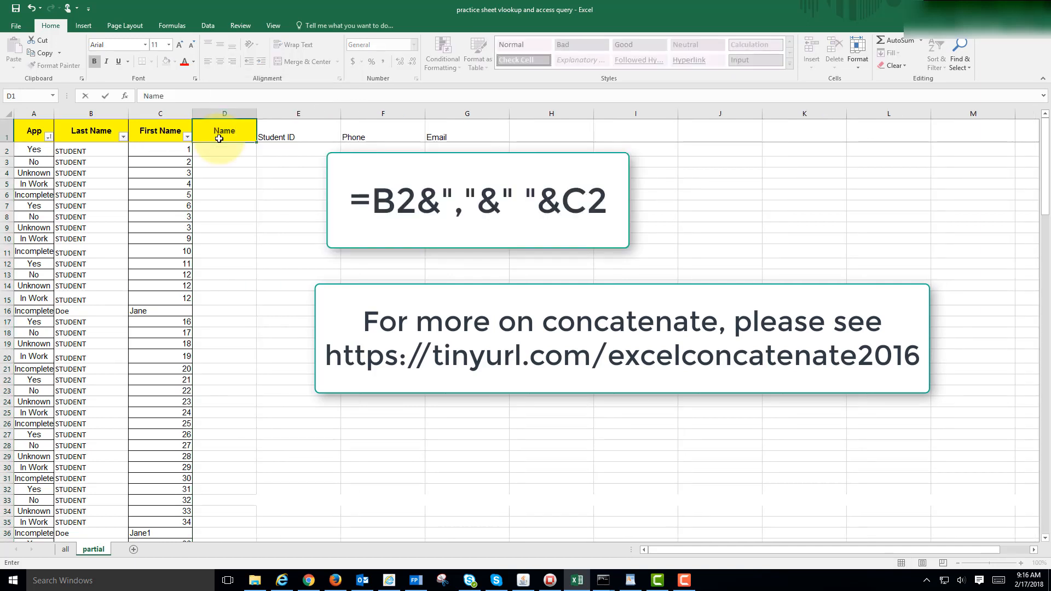
key("Return")
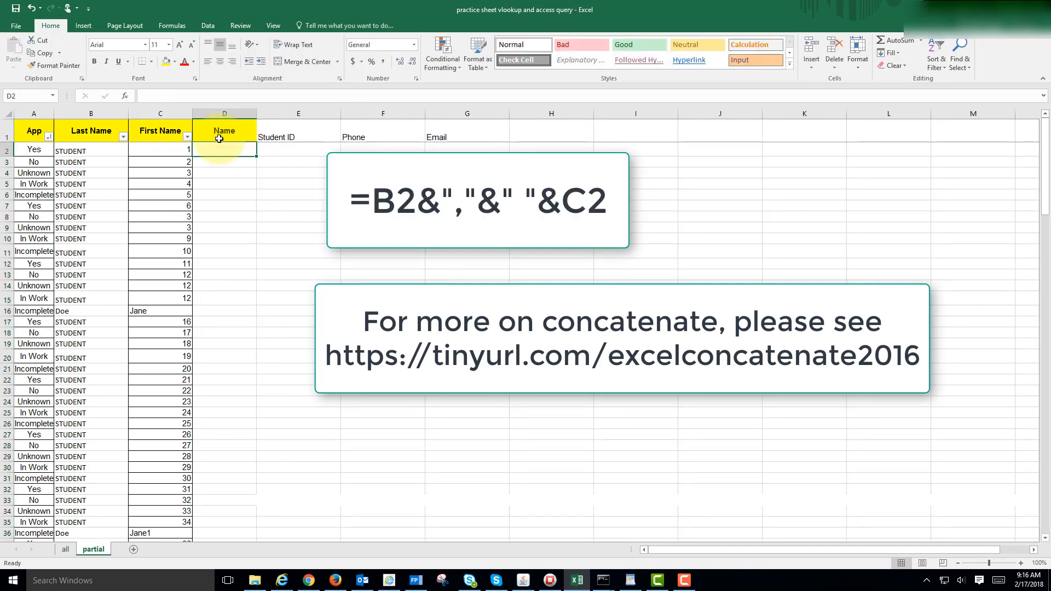
Enter the formula =B2&","&" "&C2 in D2 to join the last and first names
type("=")
left_click(80, 150)
type("&\",")
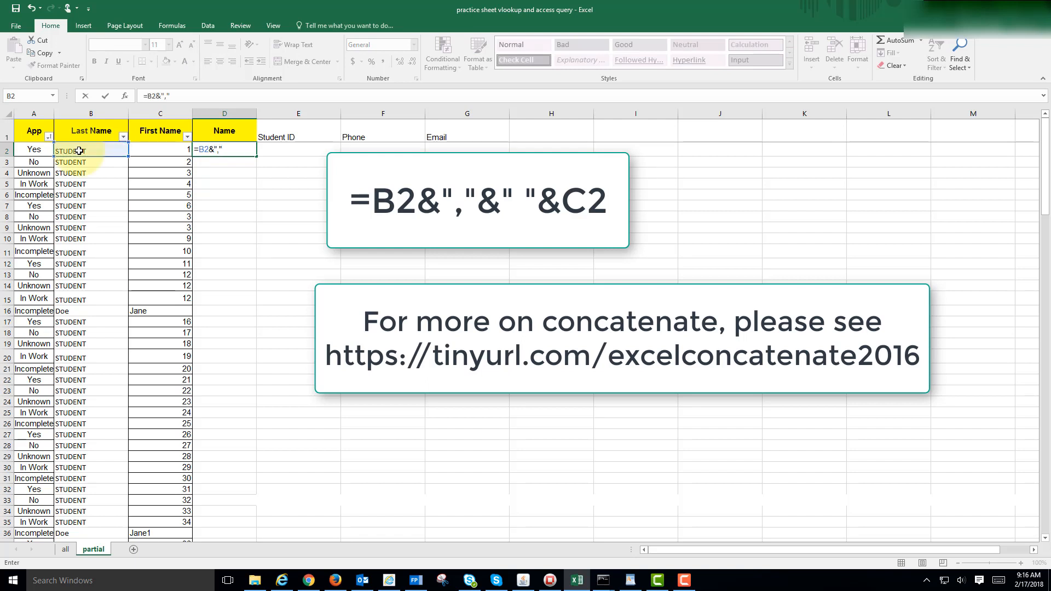
type("\"&\" \"&")
left_click(140, 149)
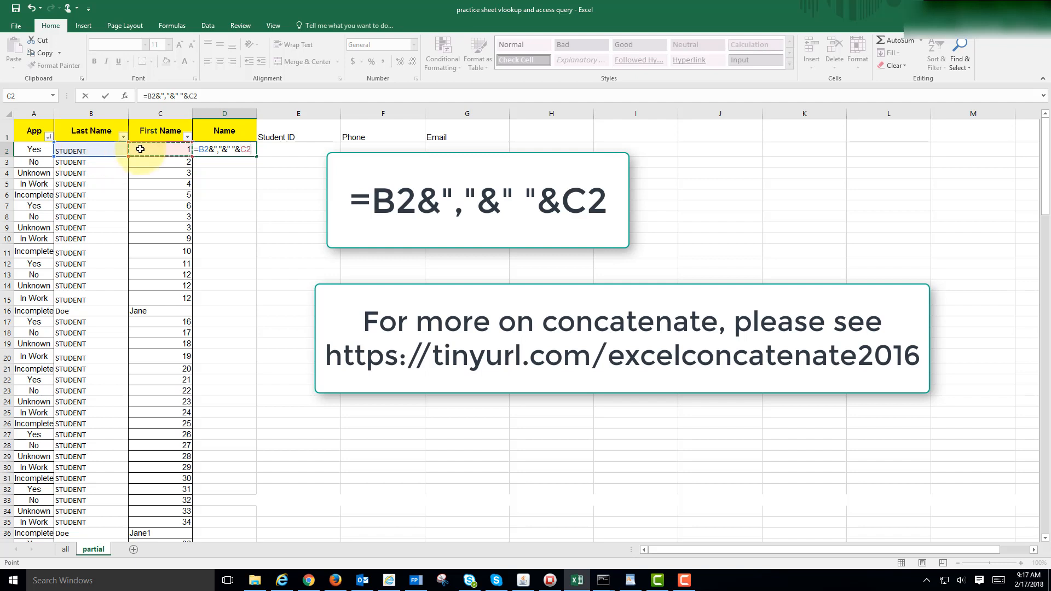
key("Return")
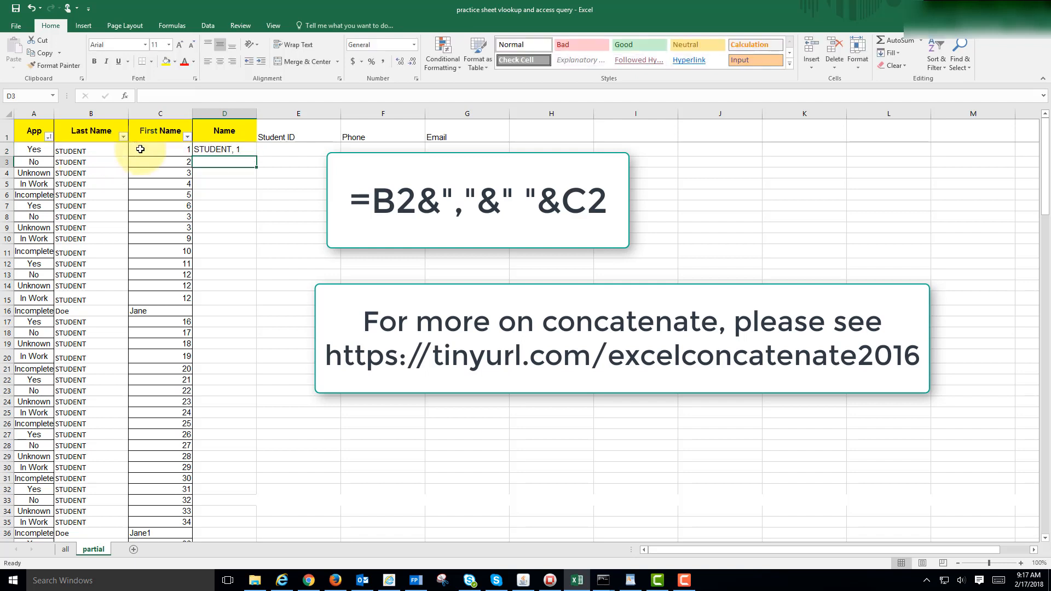
Fill the D2 name formula down the Name column to row 140 and return to D2
left_click(229, 150)
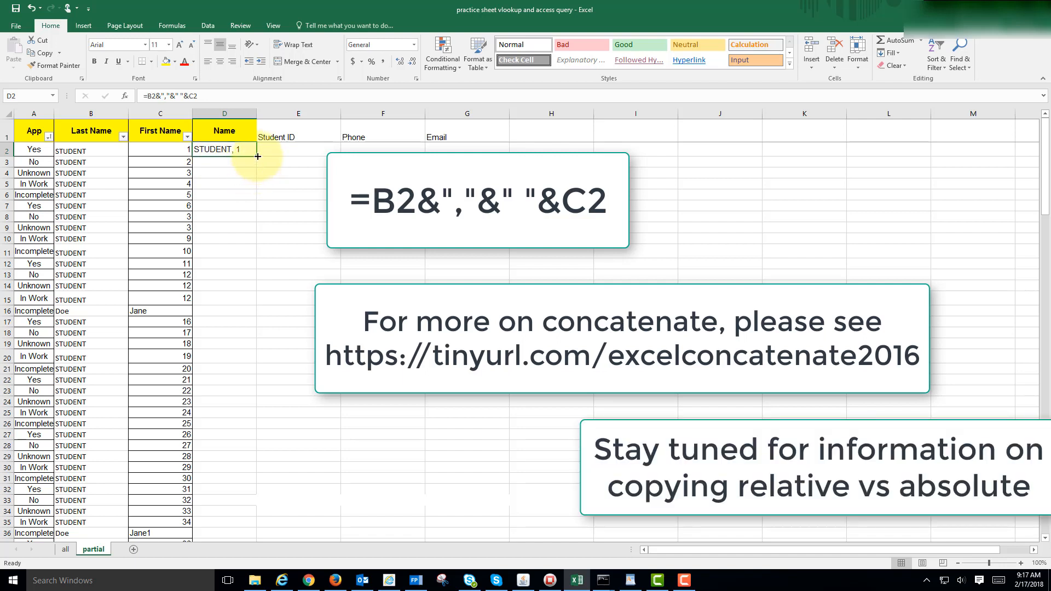
left_click_drag(258, 157, 248, 500)
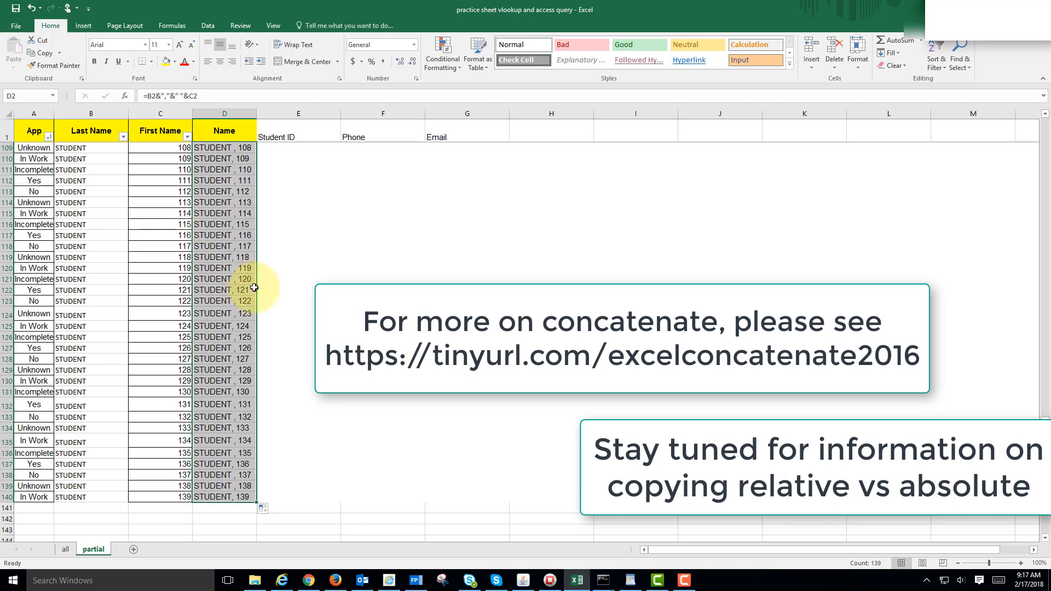
key("ctrl+Home")
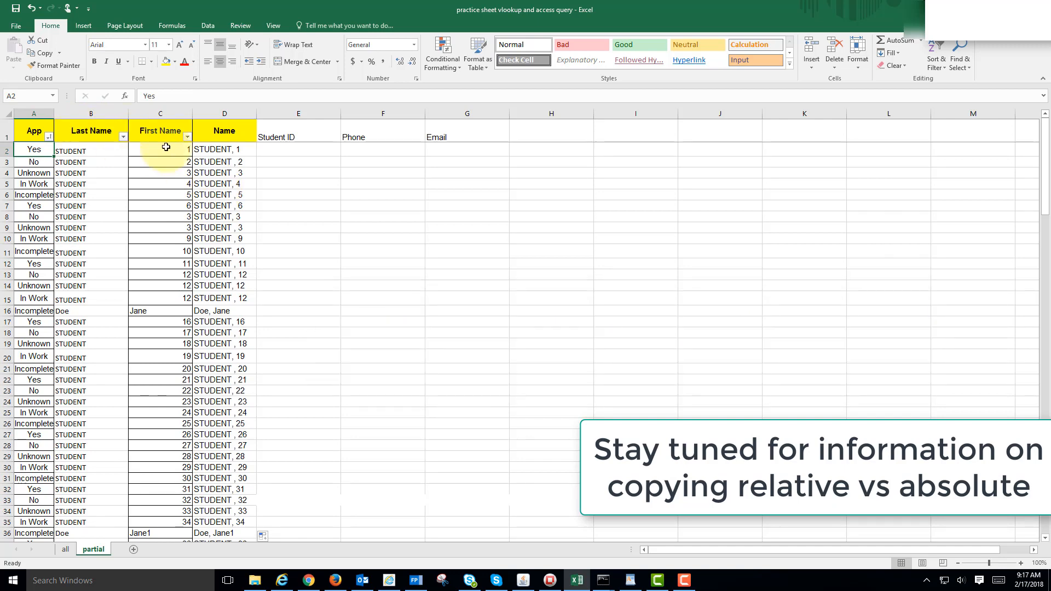
left_click(215, 149)
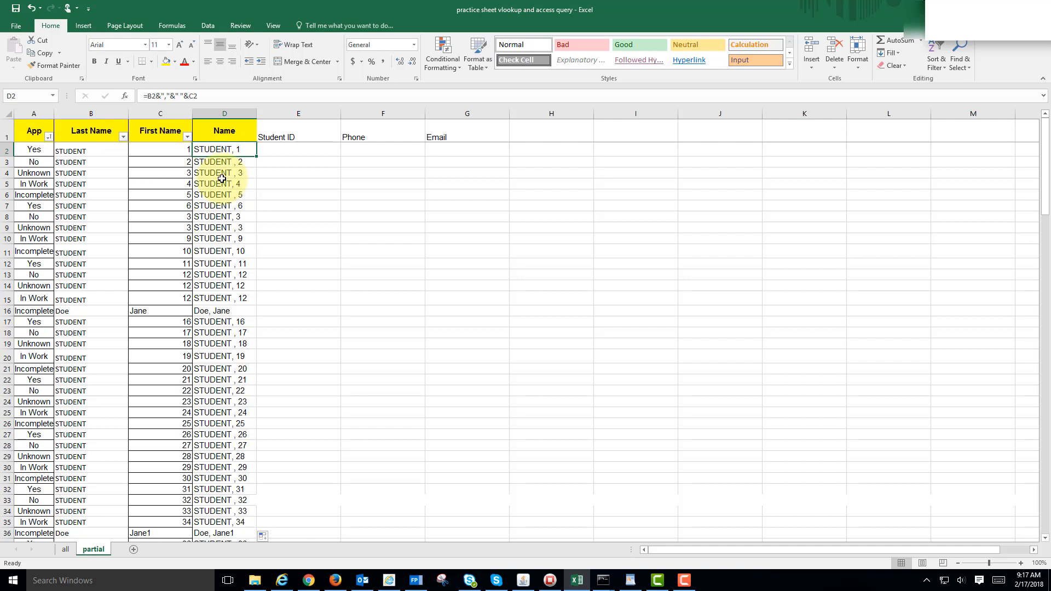
Copy D1:D140 and paste it over itself as values only, then check several name cells for plain text
left_click(211, 131)
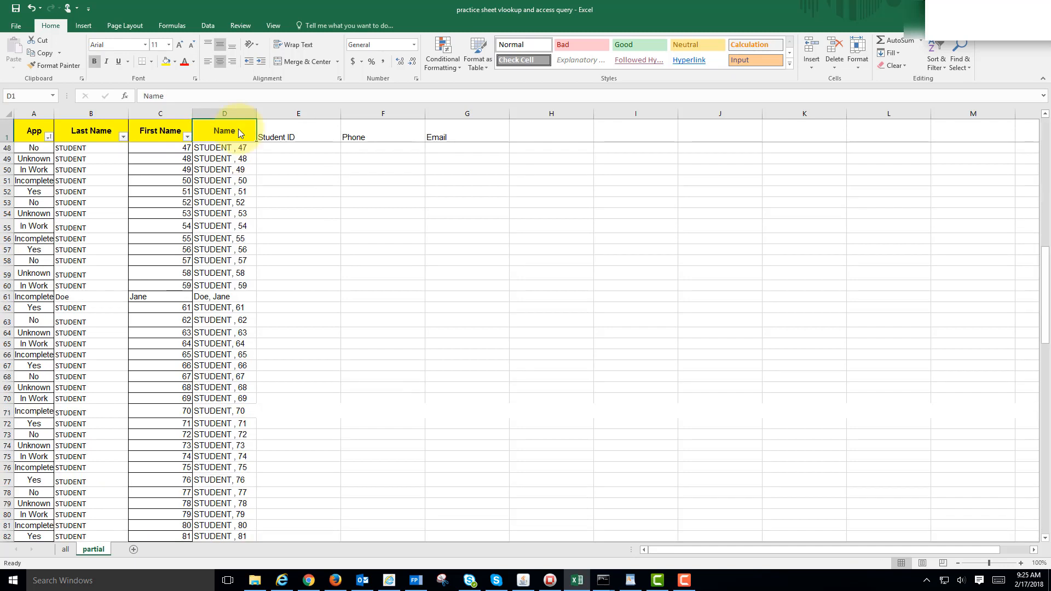
key("shift+Down")
key("shift+Down")
key("shift+Down")
key("shift+Down")
key("shift+Down")
key("shift+Down")
key("shift+Down")
key("shift+Down")
key("shift+Down")
key("shift+Down")
key("shift+Down")
key("shift+Down")
key("shift+Down")
key("shift+Down")
key("shift+Down")
key("shift+Down")
key("shift+Down")
key("shift+Down")
key("shift+Down")
key("shift+Down")
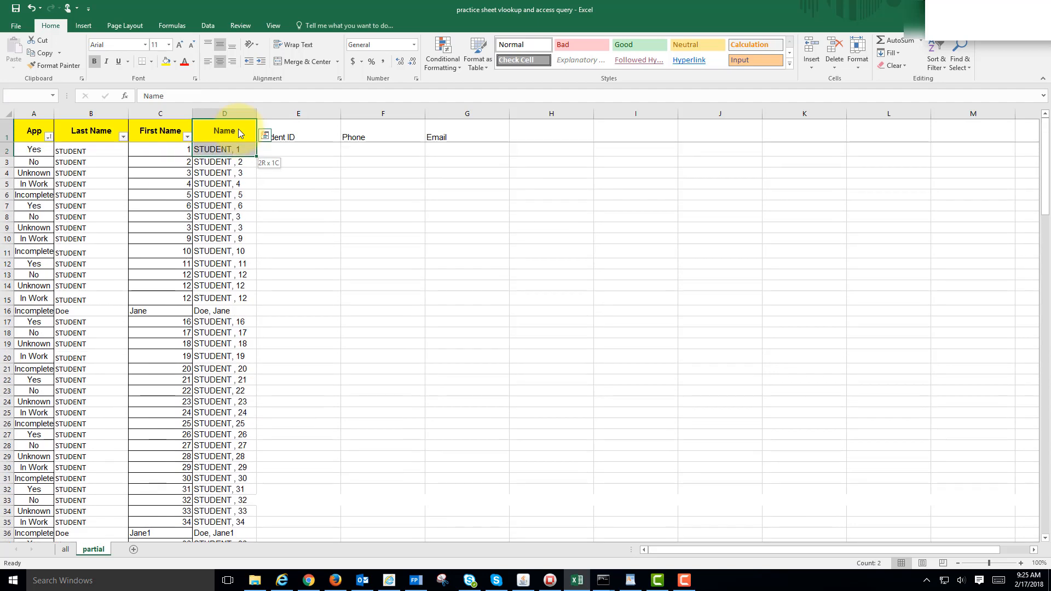
key("shift+Down")
key("shift+Down")
key("shift+Down")
key("shift+Down")
key("shift+Down")
key("shift+Down")
key("shift+Down")
key("shift+Down")
key("shift+Down")
key("shift+Down")
key("shift+Down")
key("shift+Down")
key("shift+Down")
key("shift+Down")
key("shift+Down")
key("shift+Down")
key("shift+Down")
key("shift+Down")
key("shift+Down")
key("shift+Down")
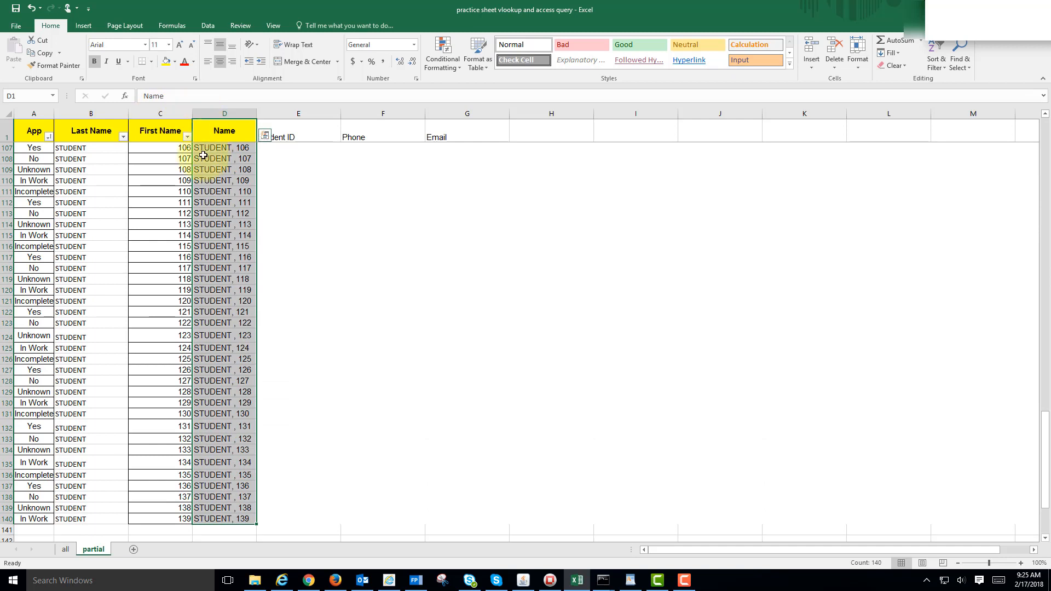
right_click(218, 207)
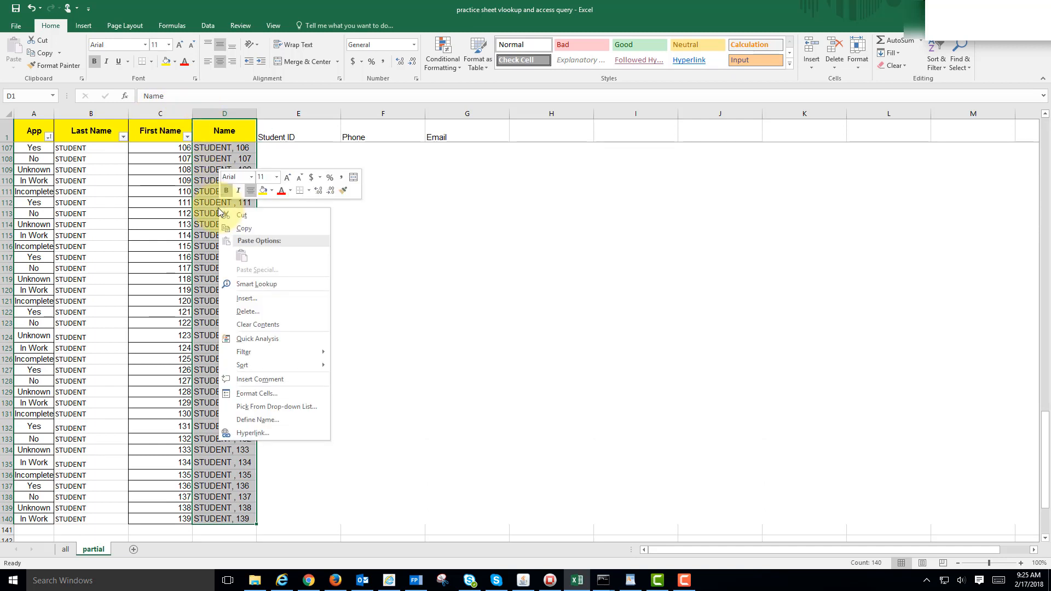
left_click(230, 223)
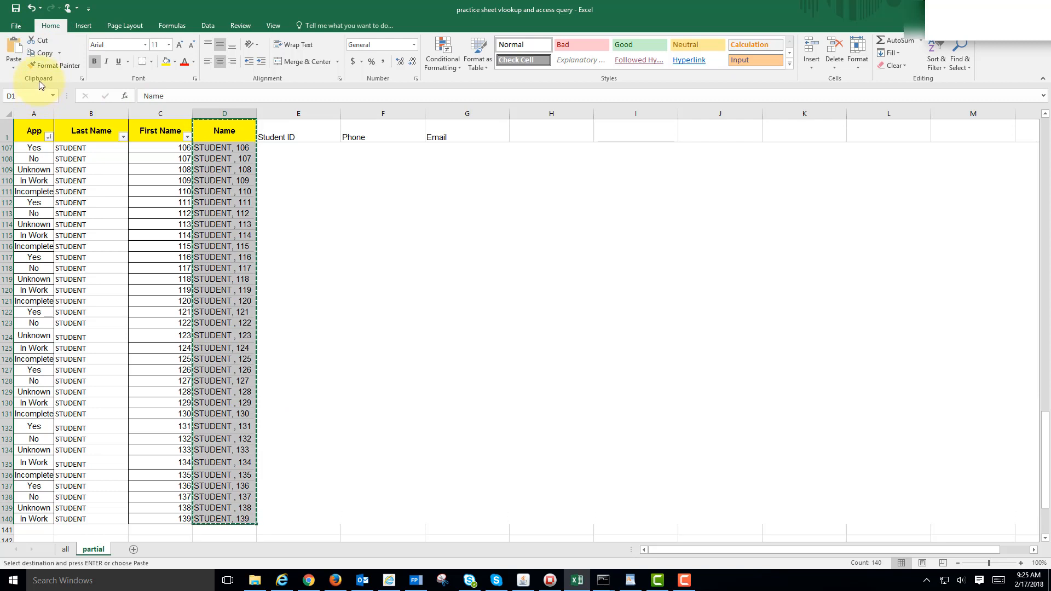
left_click(8, 68)
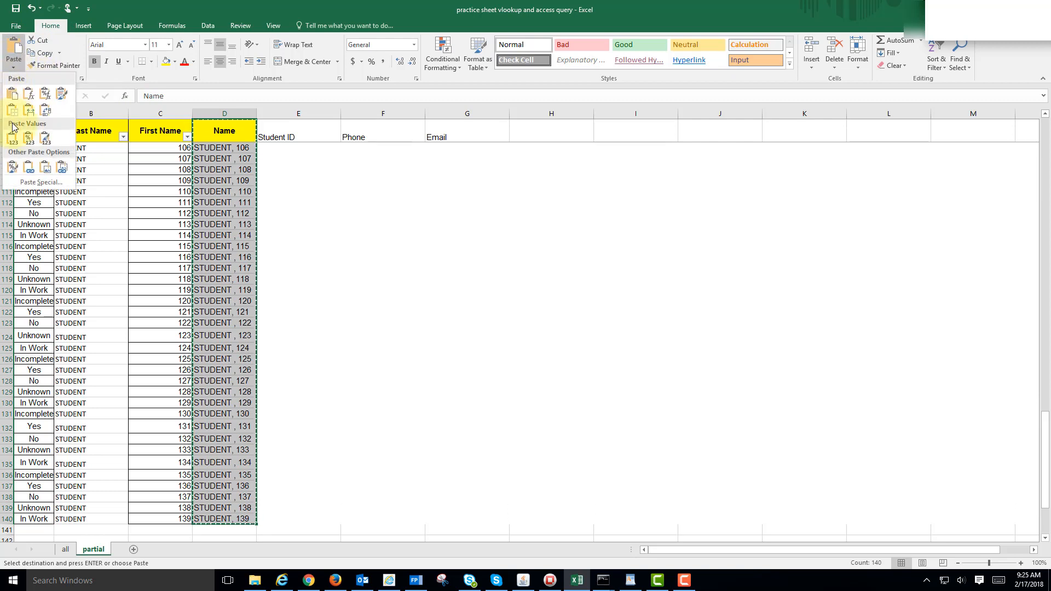
left_click(13, 139)
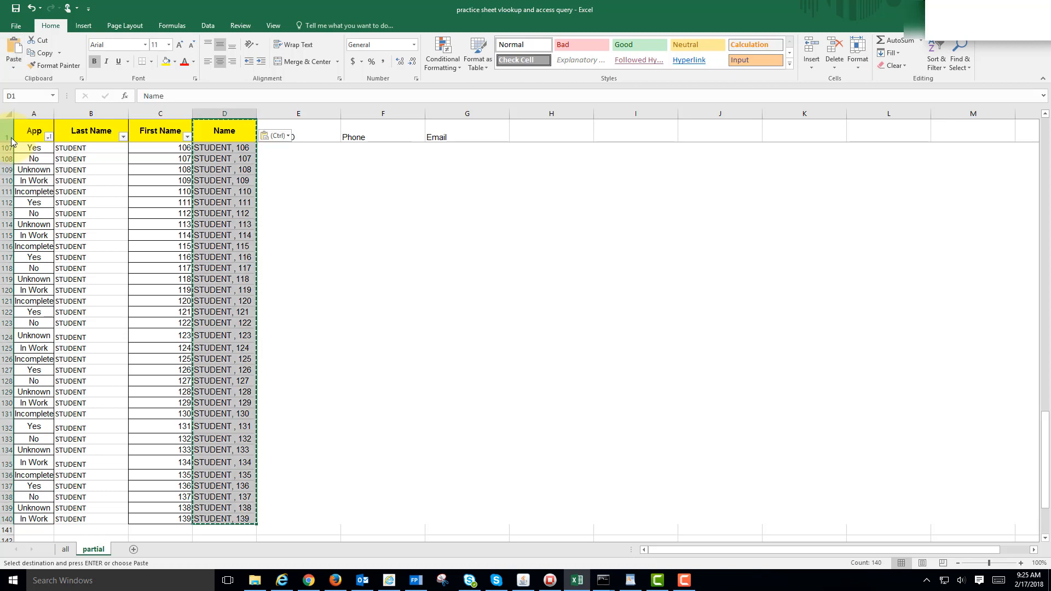
left_click(216, 155)
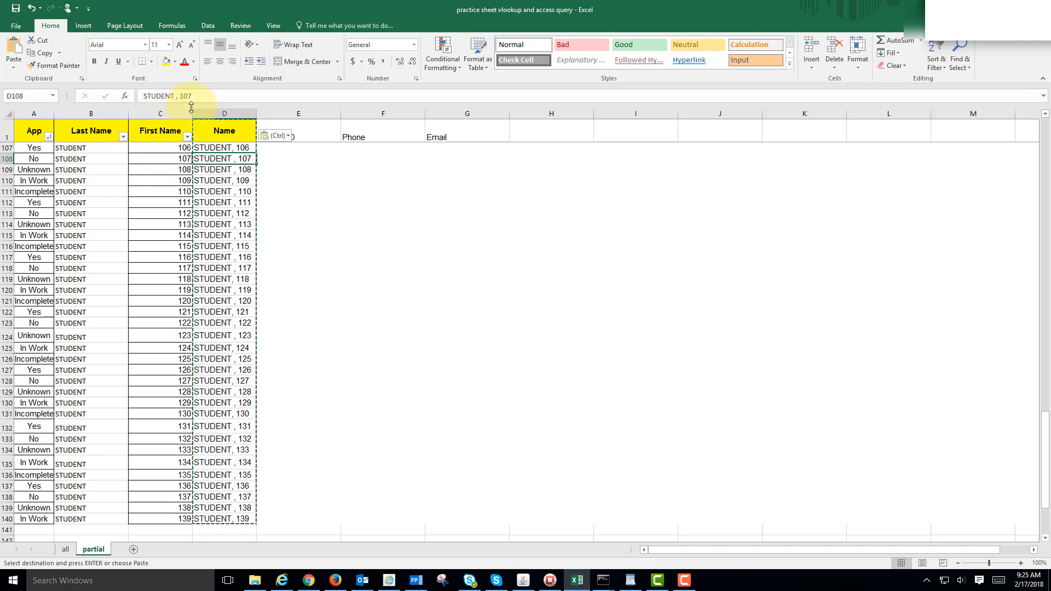
left_click(221, 170)
left_click(222, 193)
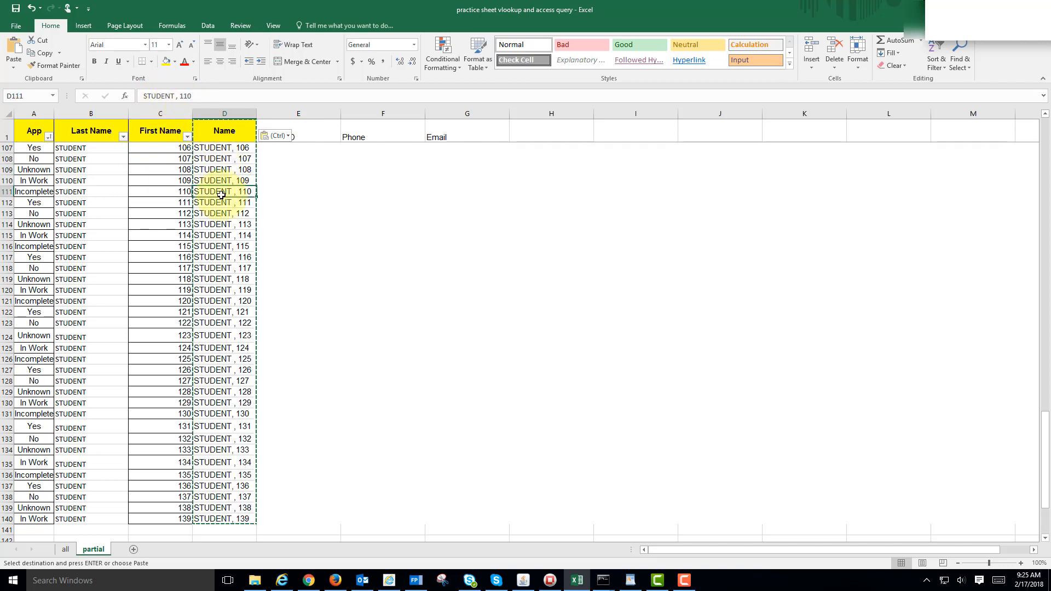
left_click(224, 233)
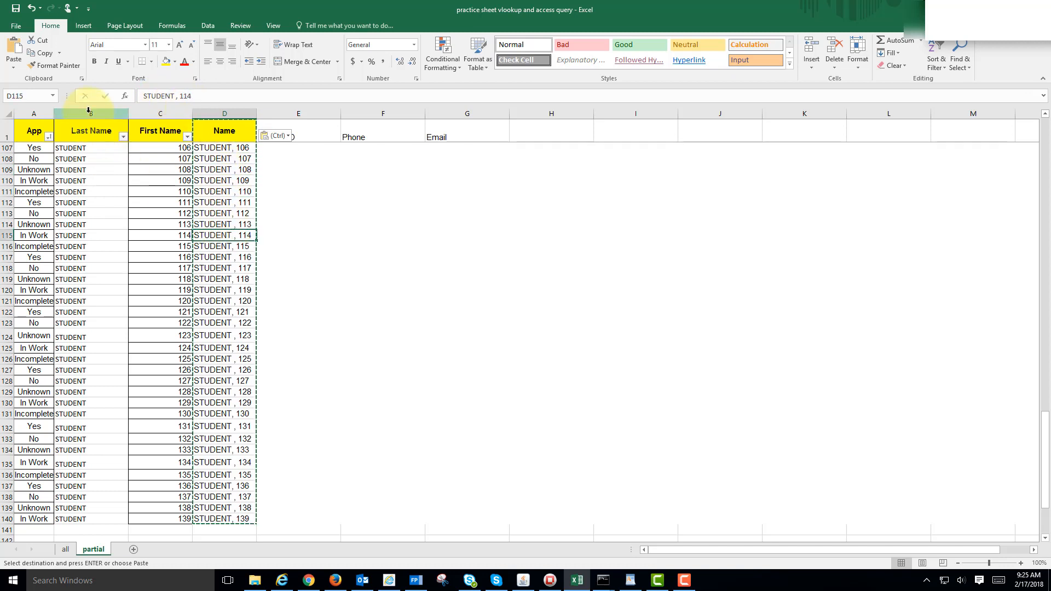
Delete the Last Name and First Name columns from the "partial" sheet
left_click_drag(89, 113, 148, 115)
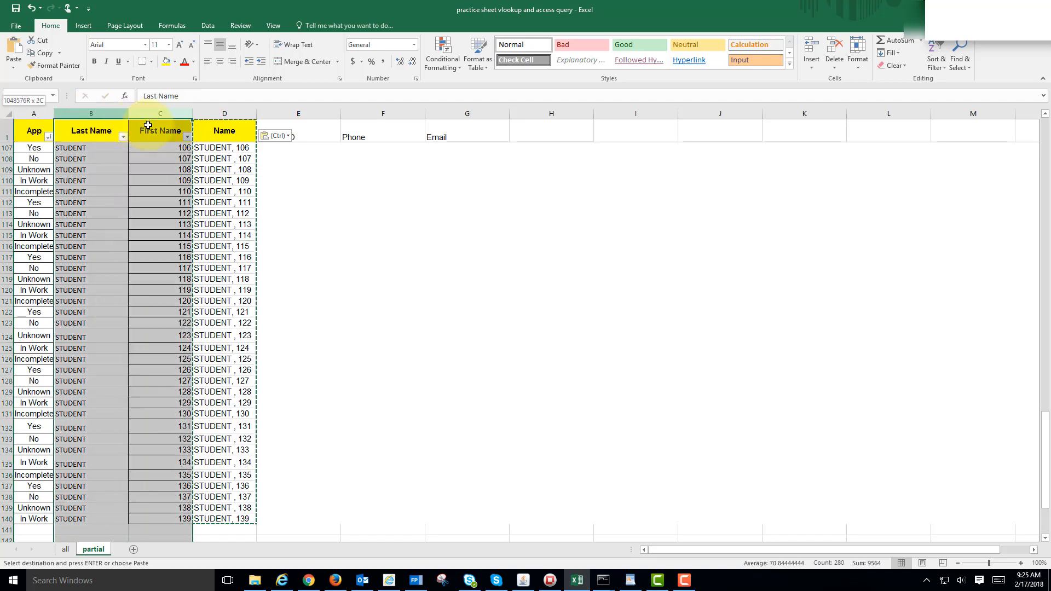
right_click(89, 153)
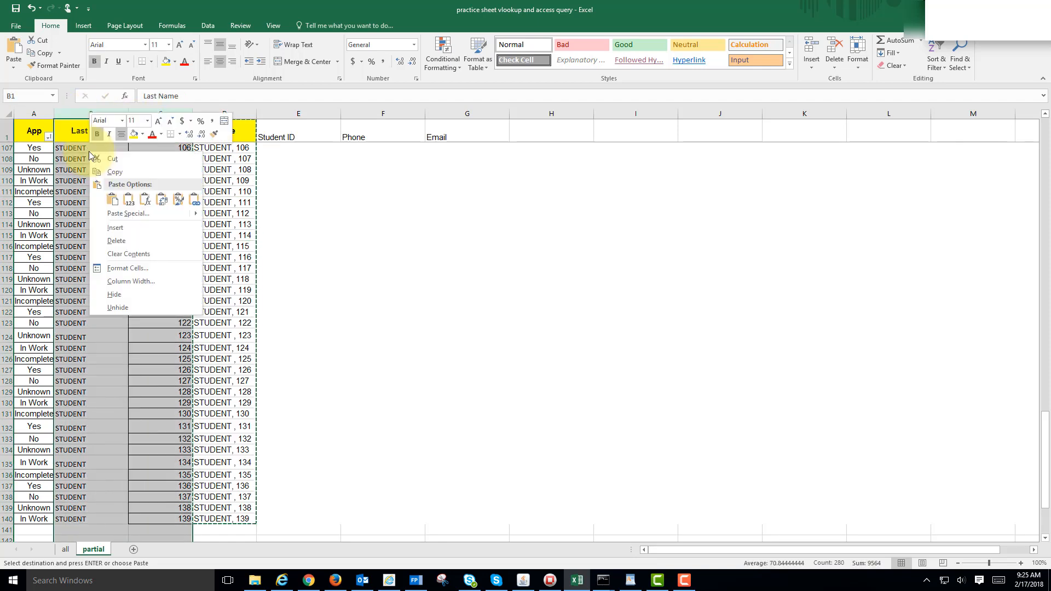
left_click(116, 241)
left_click(264, 251)
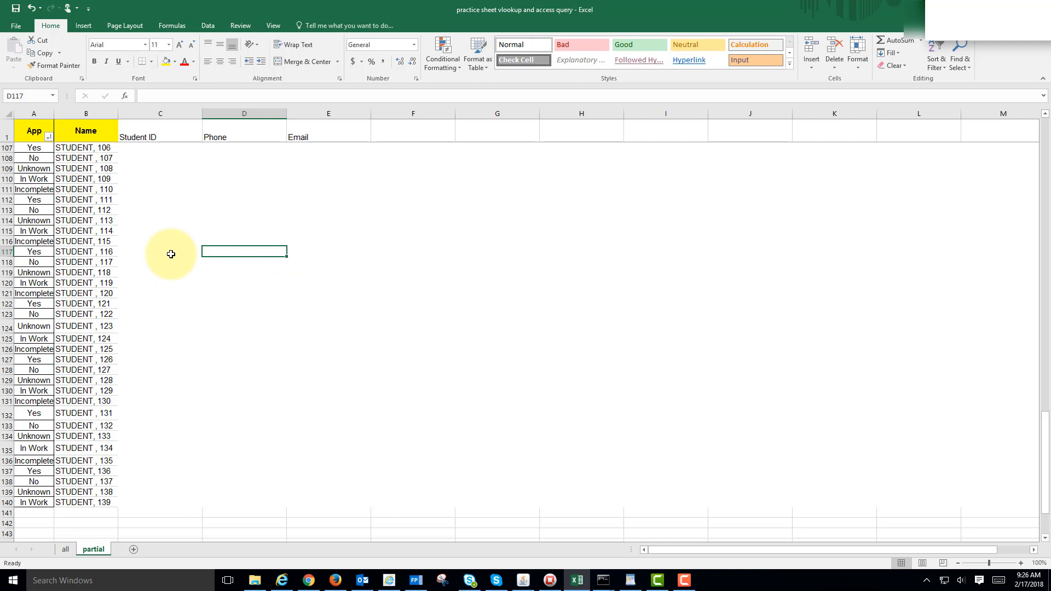
Move the App column to column F after Email, and move the Name column to column A
left_click(30, 113)
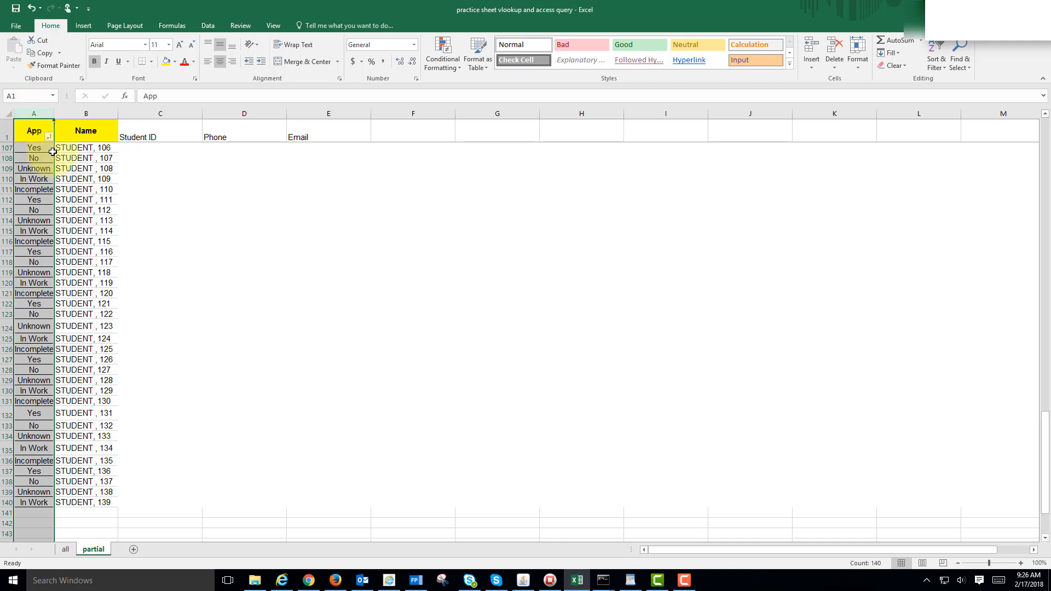
left_click_drag(52, 152, 376, 189)
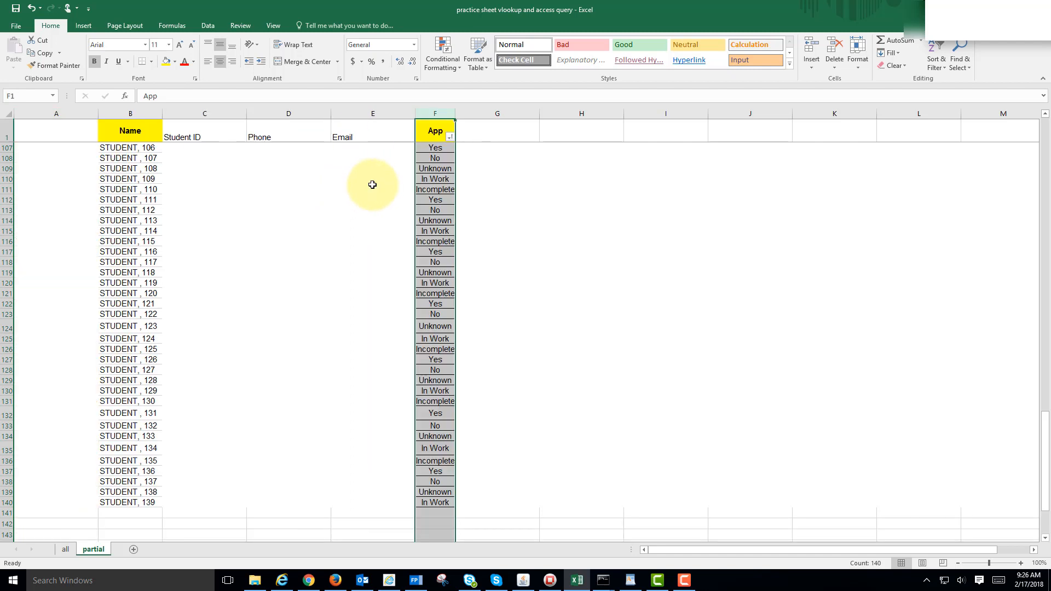
left_click(111, 114)
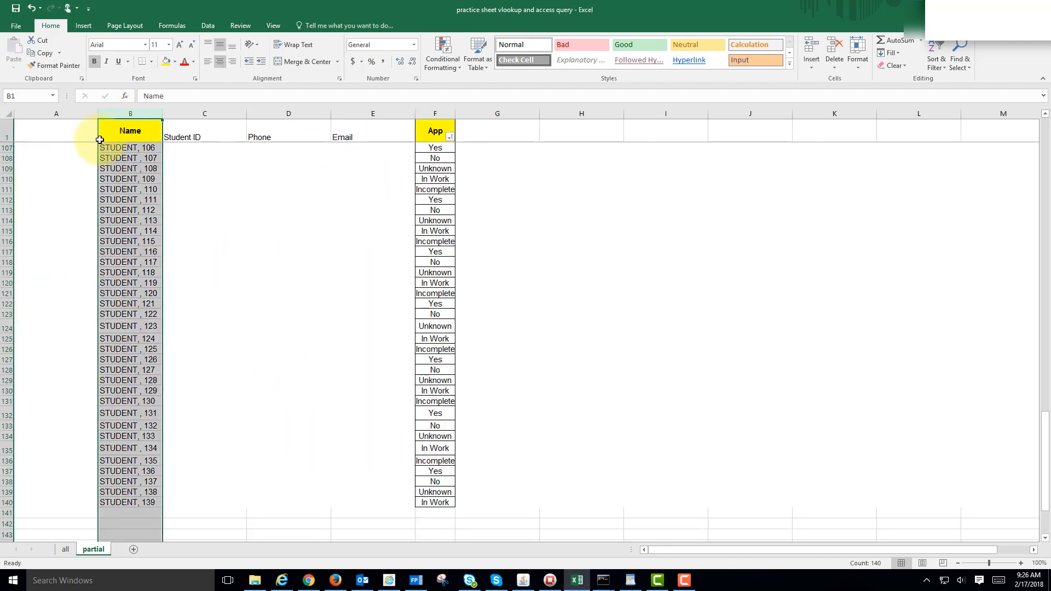
left_click_drag(100, 139, 33, 146)
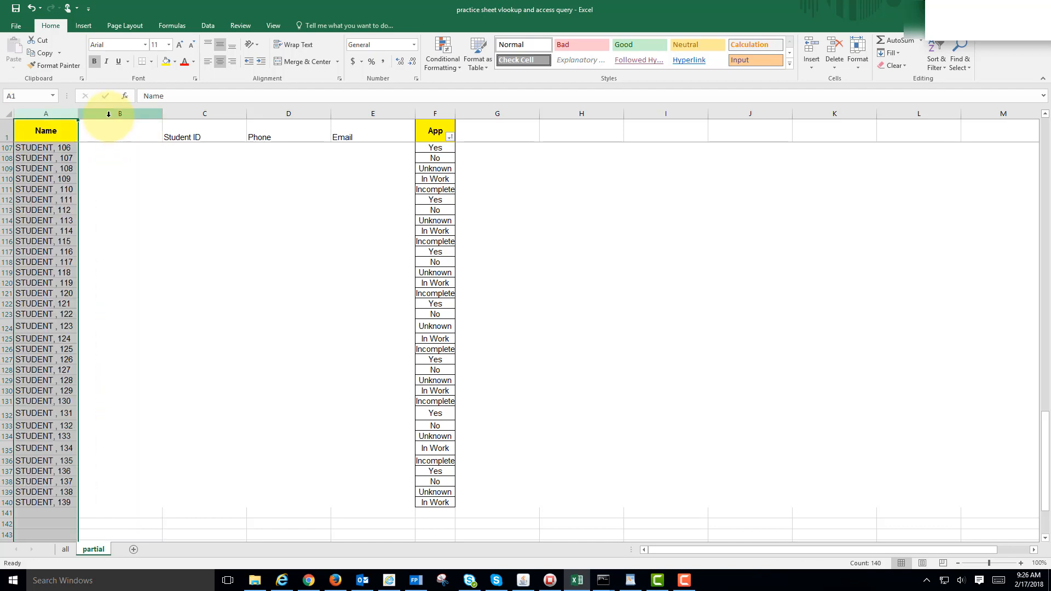
Delete the empty column B between Name and Student ID
left_click(109, 114)
right_click(110, 114)
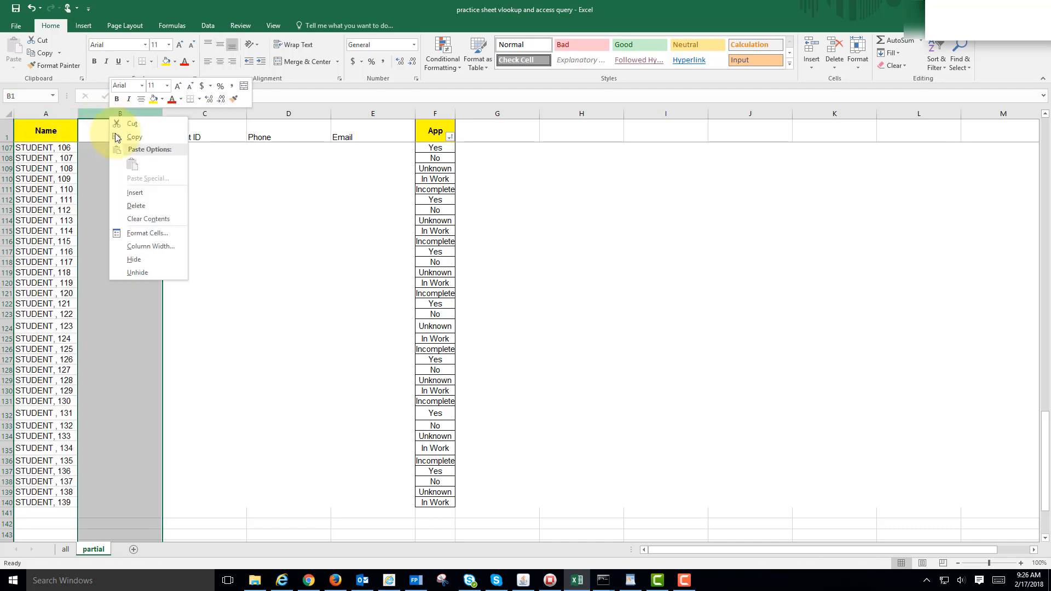
left_click(135, 205)
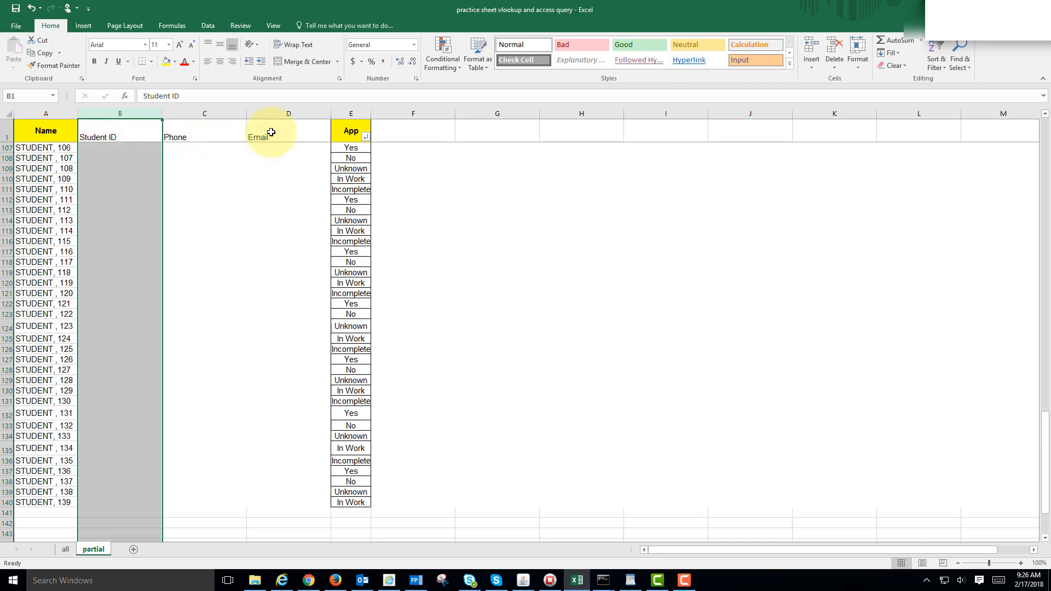
On the "all" sheet, insert an empty column in front of column A and move the STUDENT_NAME column into it
left_click(66, 549)
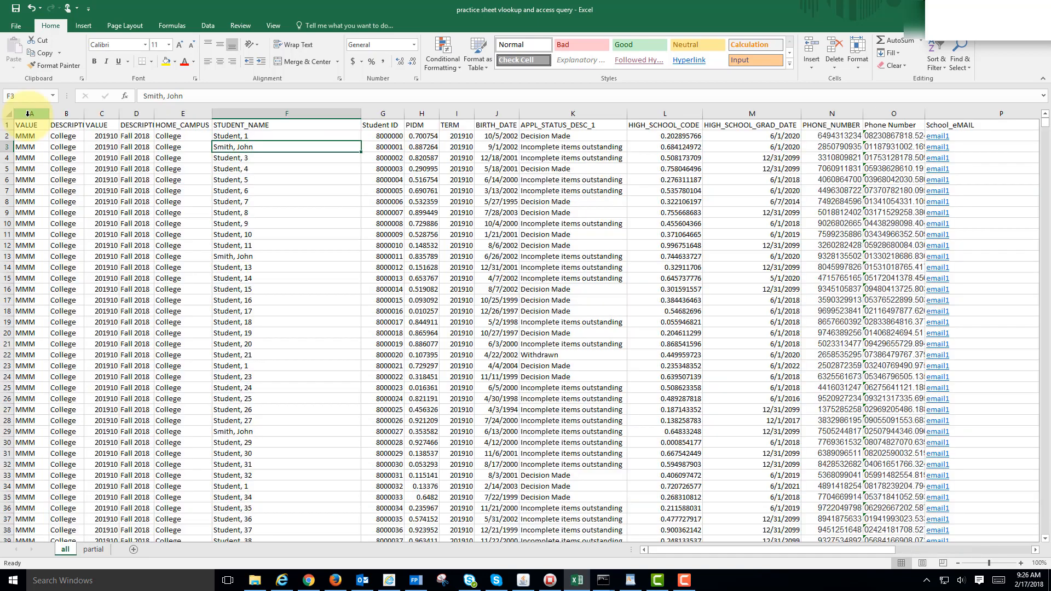
left_click(27, 113)
right_click(27, 114)
left_click(44, 193)
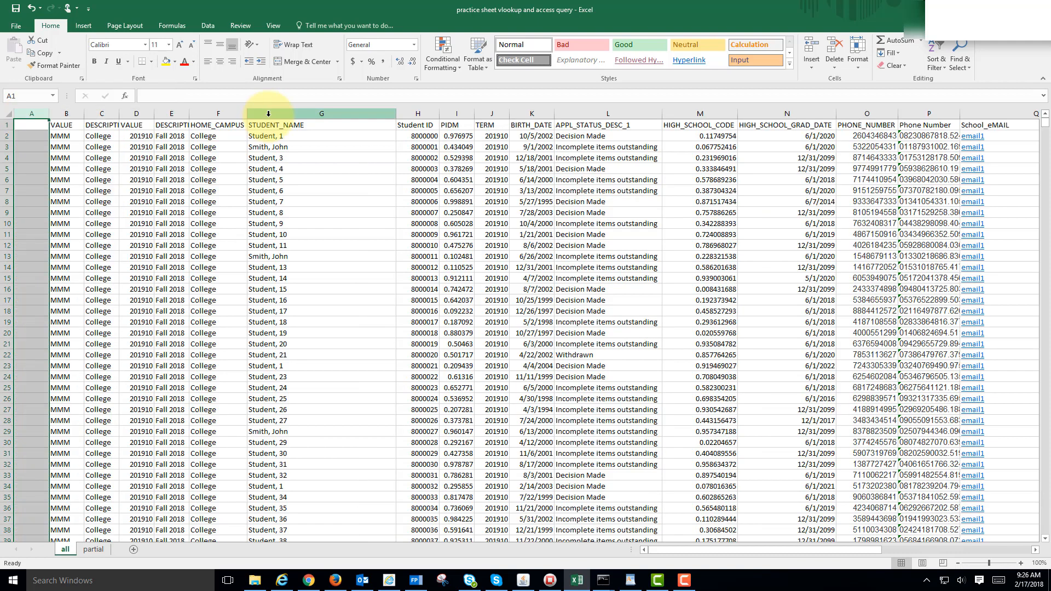
left_click(269, 113)
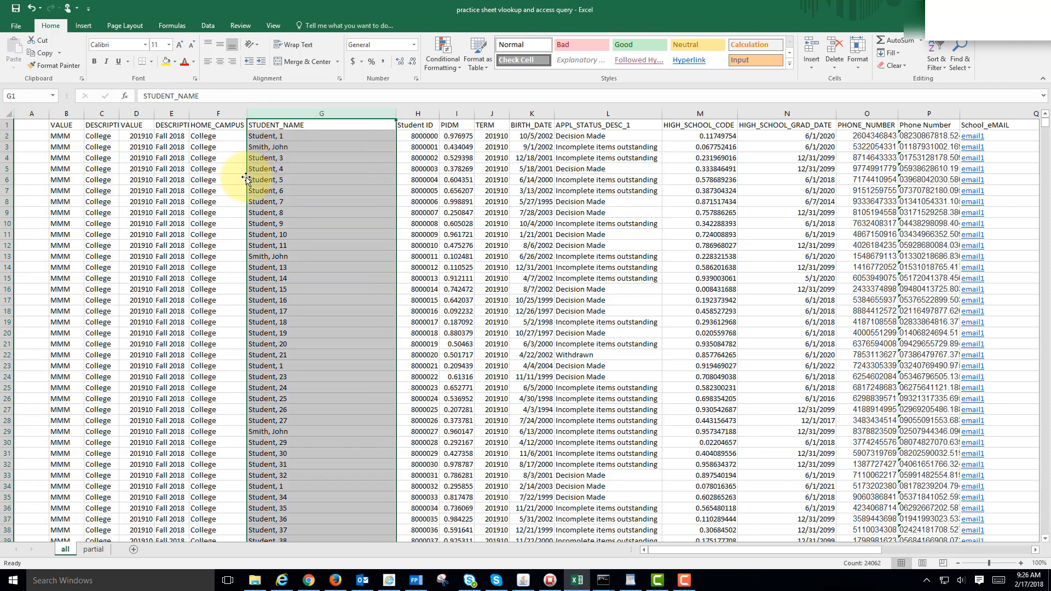
left_click_drag(246, 178, 35, 183)
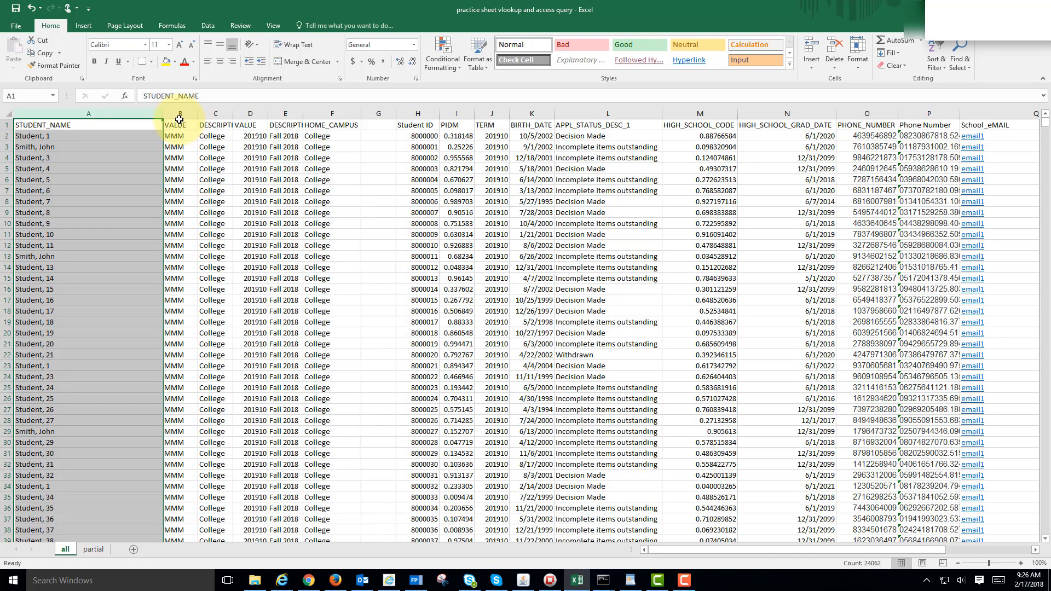
Insert four empty columns after STUDENT_NAME and move Student ID, Phone Number and School_eMAIL into columns B, C and D
left_click_drag(179, 113, 286, 124)
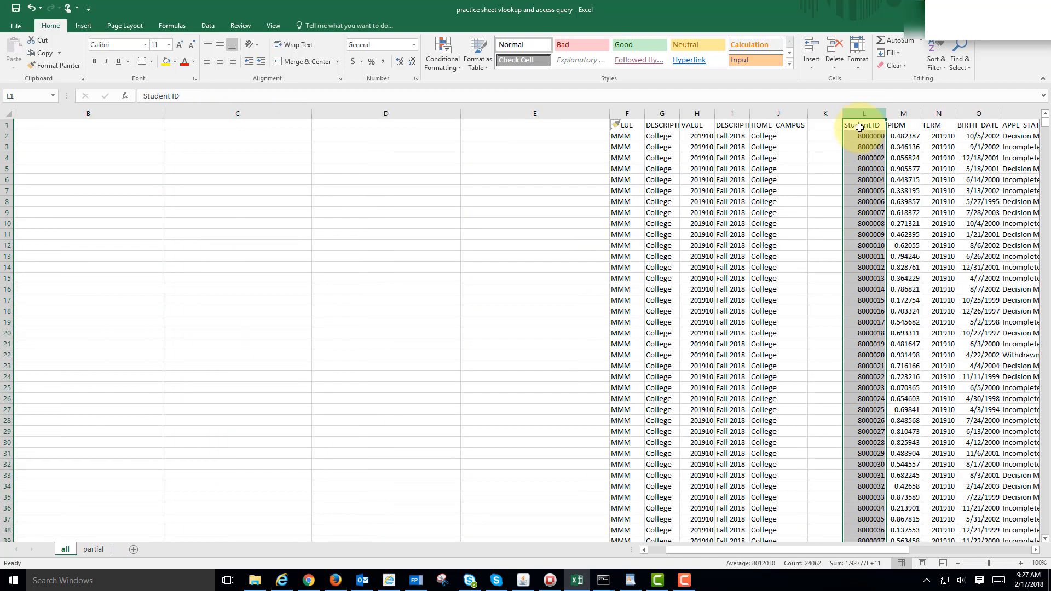
left_click_drag(842, 168, 659, 164)
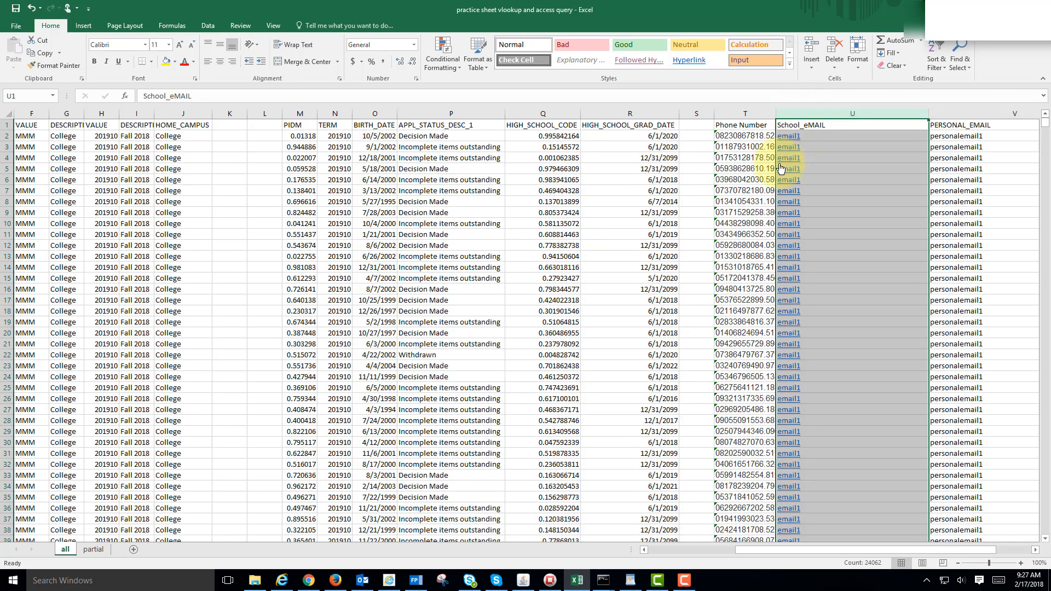
left_click_drag(776, 170, 293, 211)
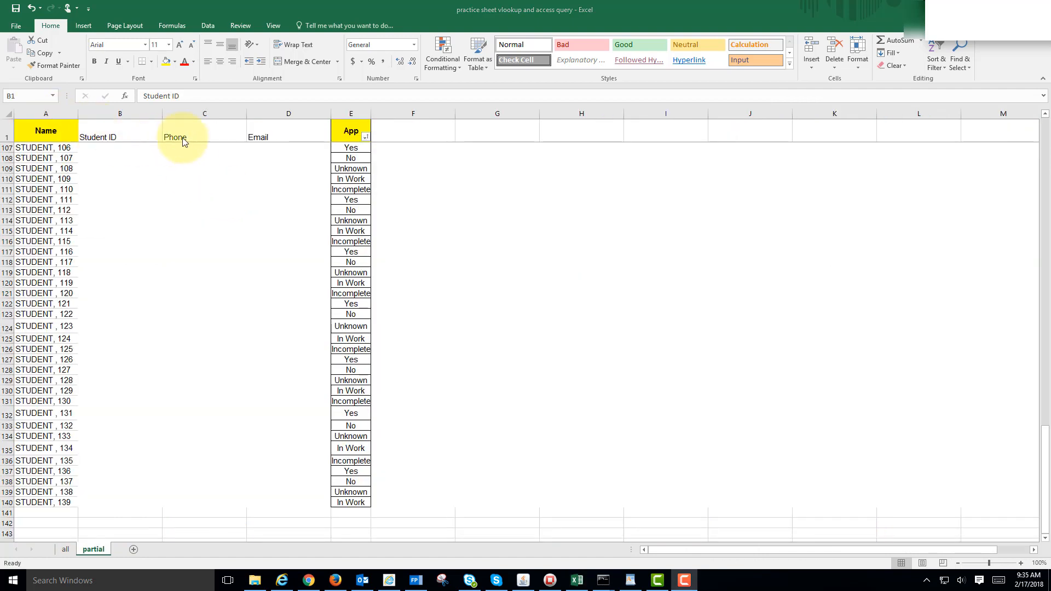
Compare the column order of both sheets, then search for "vlookup" and insert the VLOOKUP function in Student ID cell B2 of "partial"
key("ctrl+space")
left_click(66, 550)
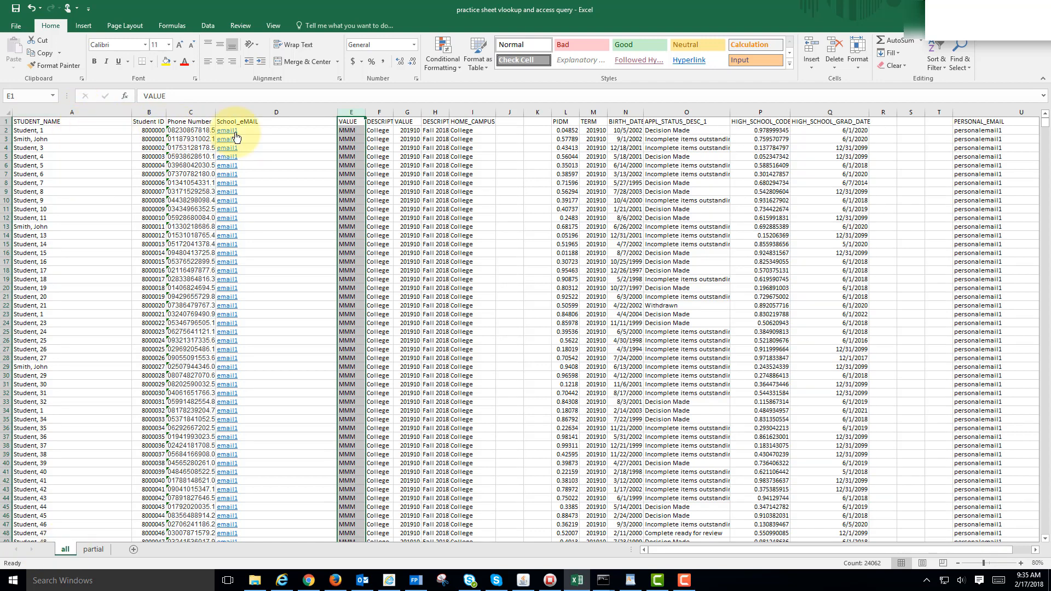
left_click(93, 549)
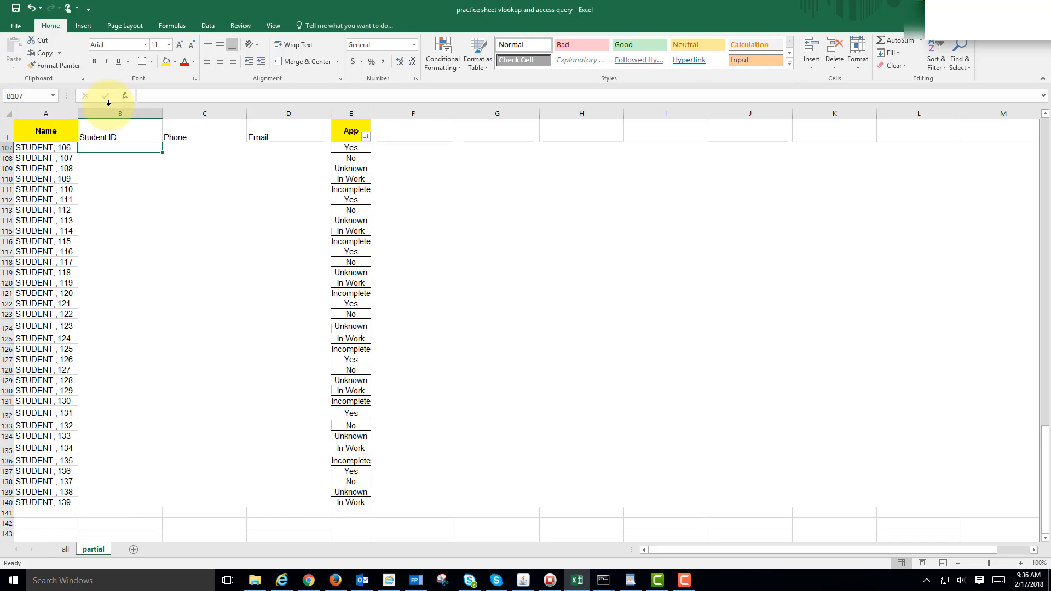
left_click(171, 25)
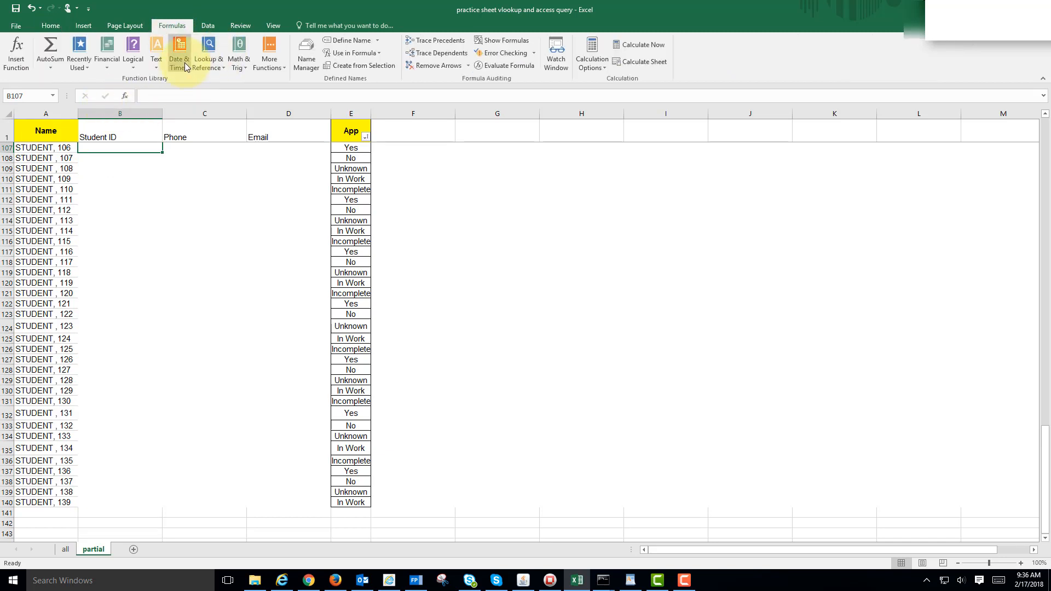
left_click(125, 98)
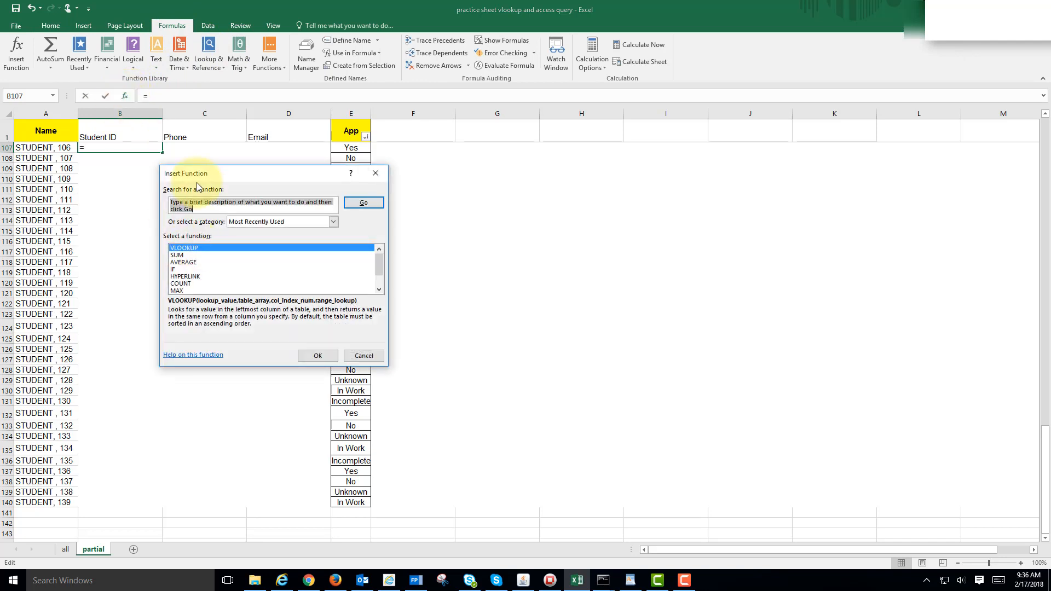
type("vlookup")
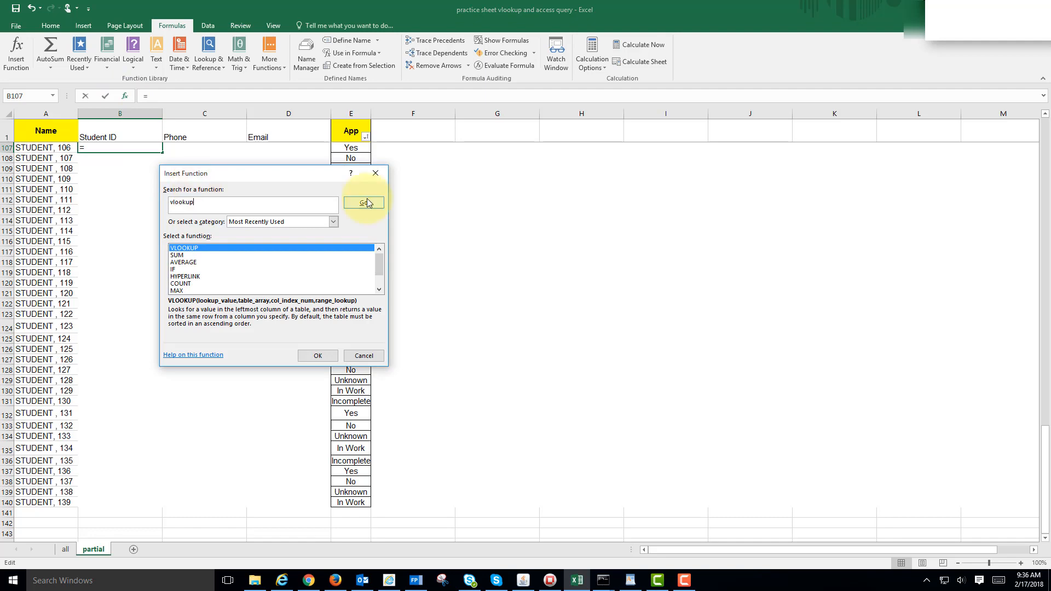
left_click(364, 203)
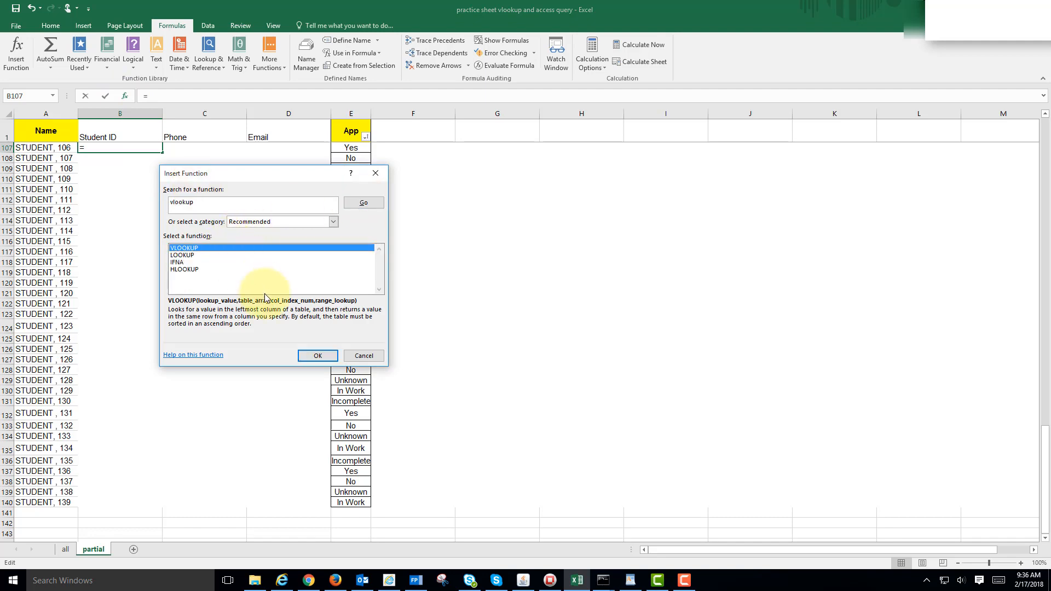
left_click(315, 356)
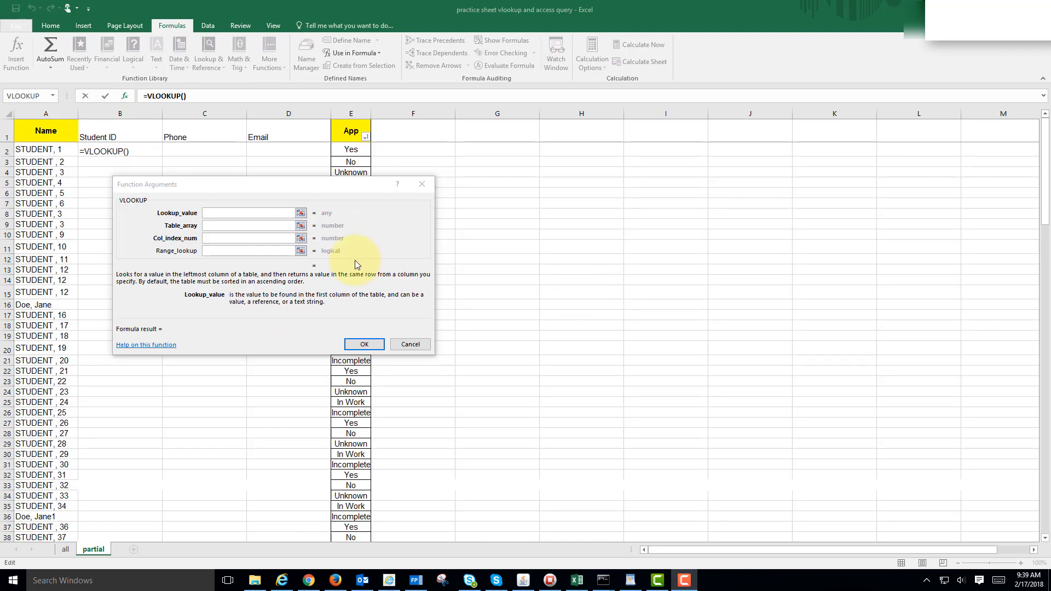
Set the VLOOKUP lookup value to A2 and start the table array with header cells A1:D1 of the "all" sheet
left_click(251, 216)
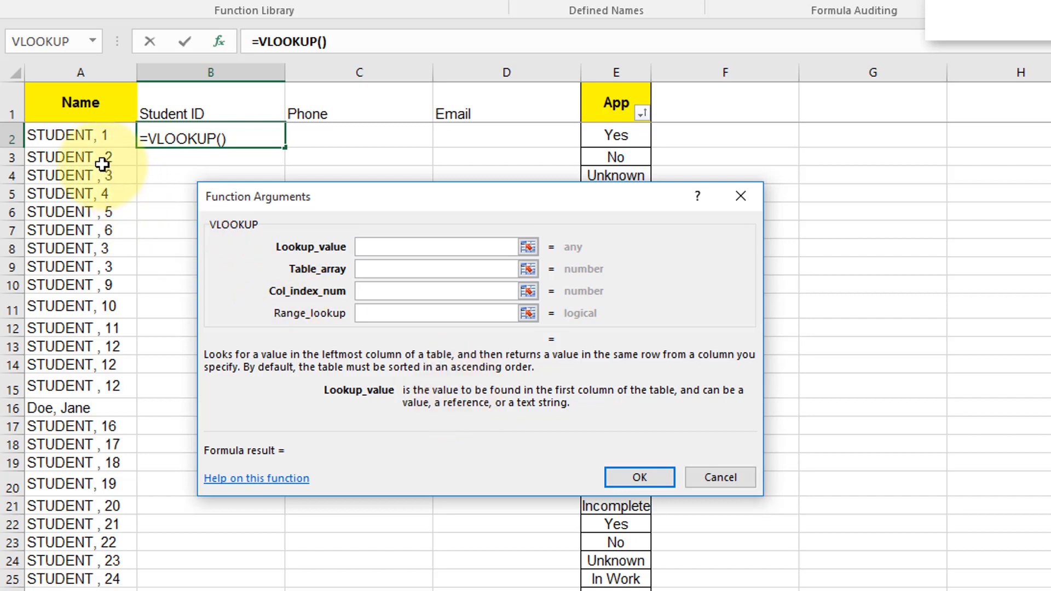
left_click(87, 141)
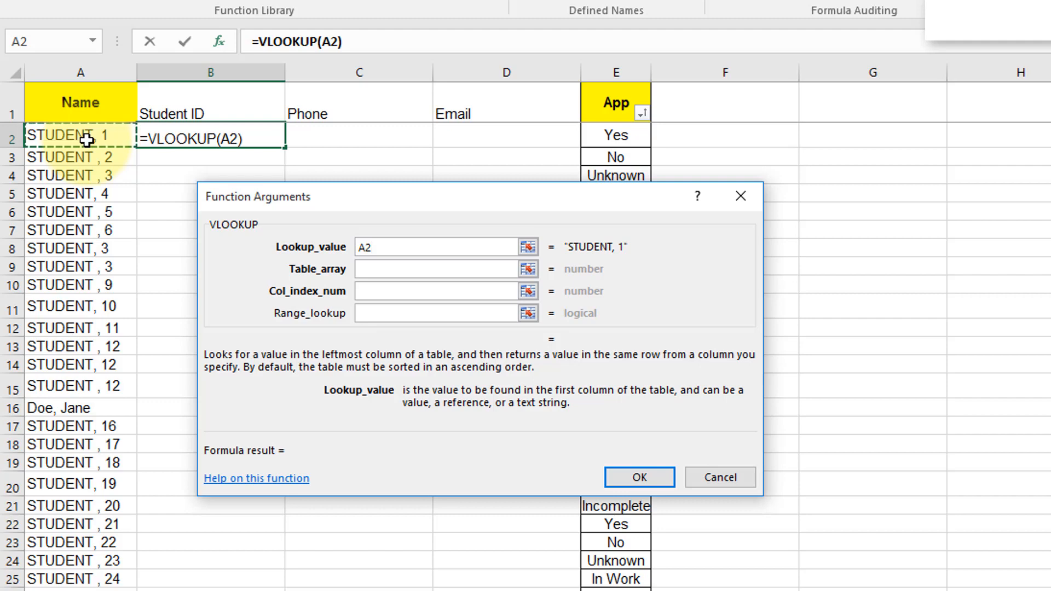
left_click(394, 276)
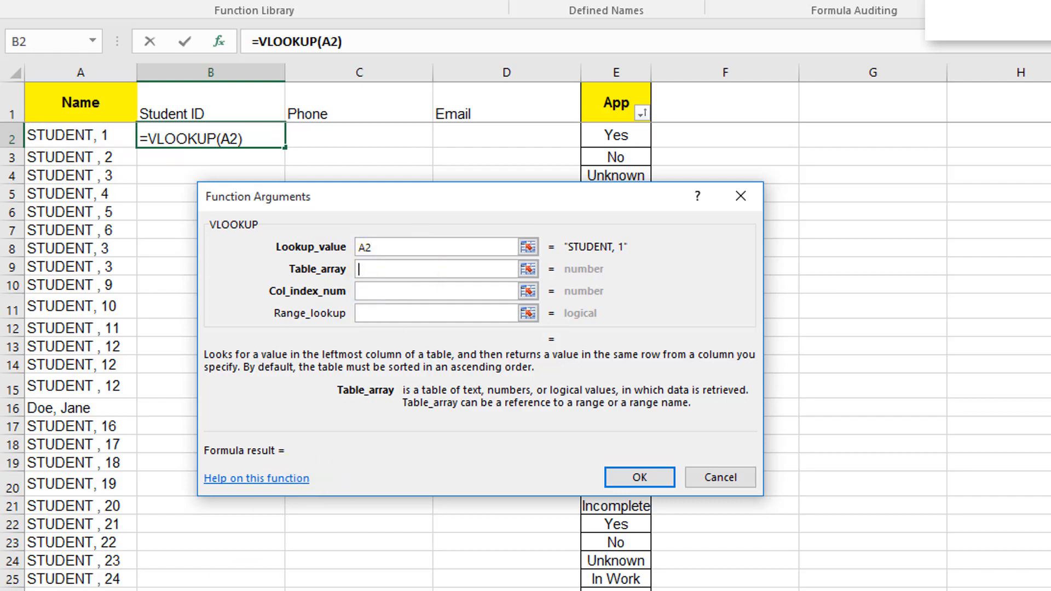
type("all!")
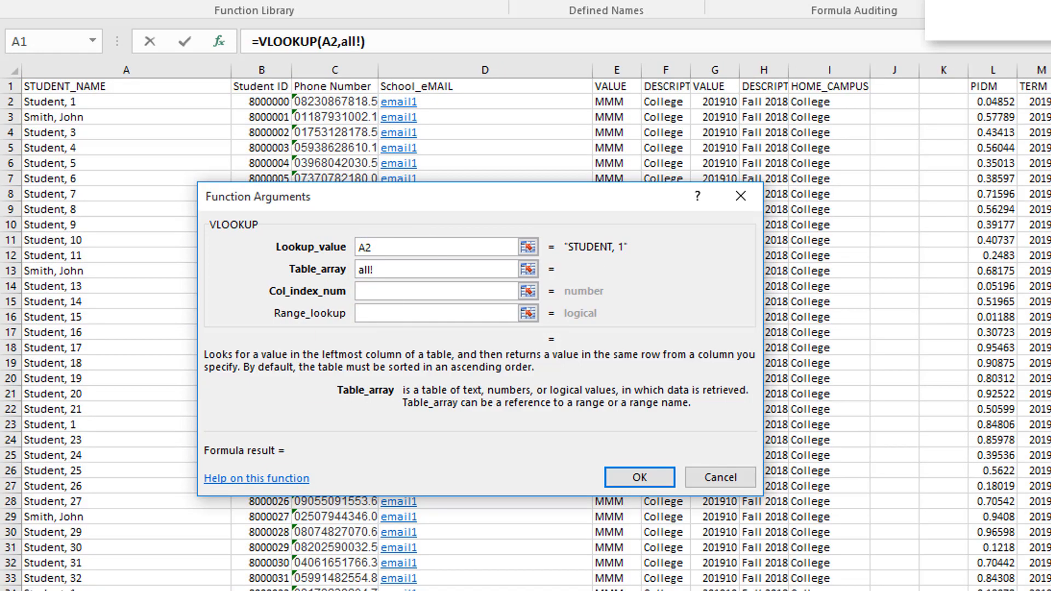
left_click(52, 88)
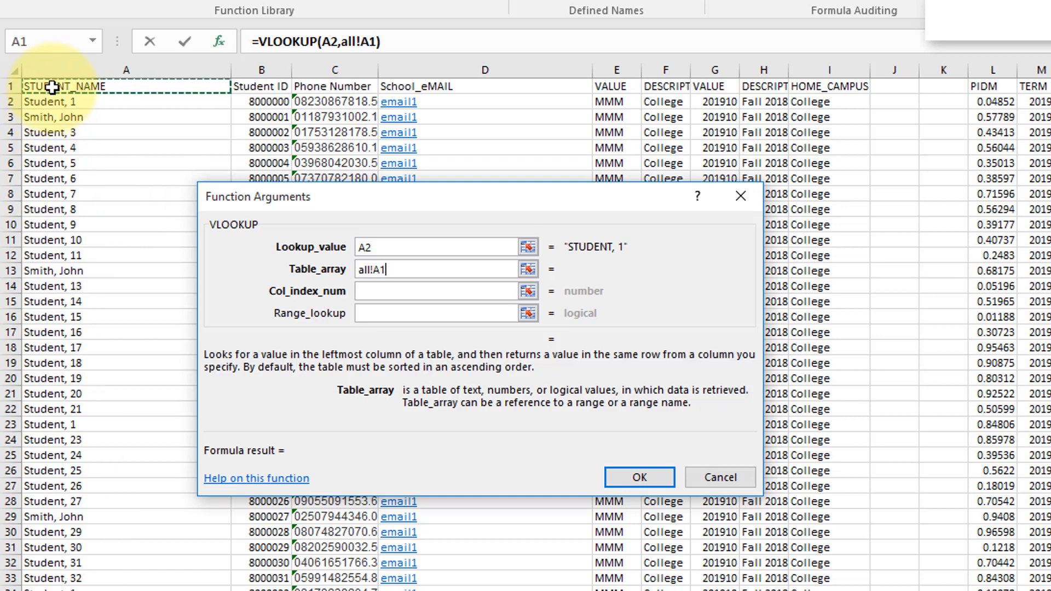
key("shift+Right")
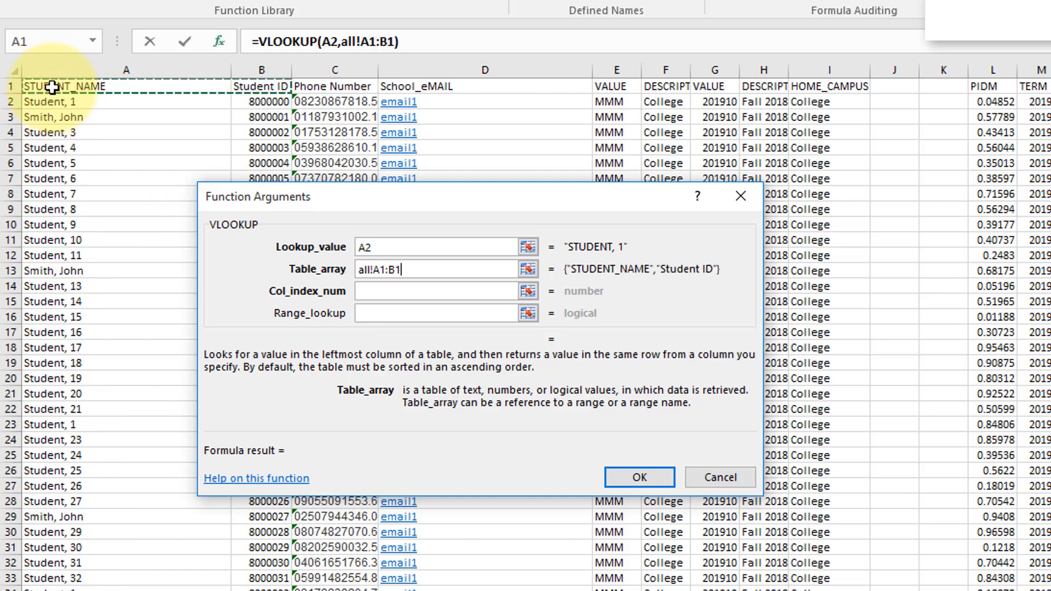
key("shift+Right")
key("shift+Right")
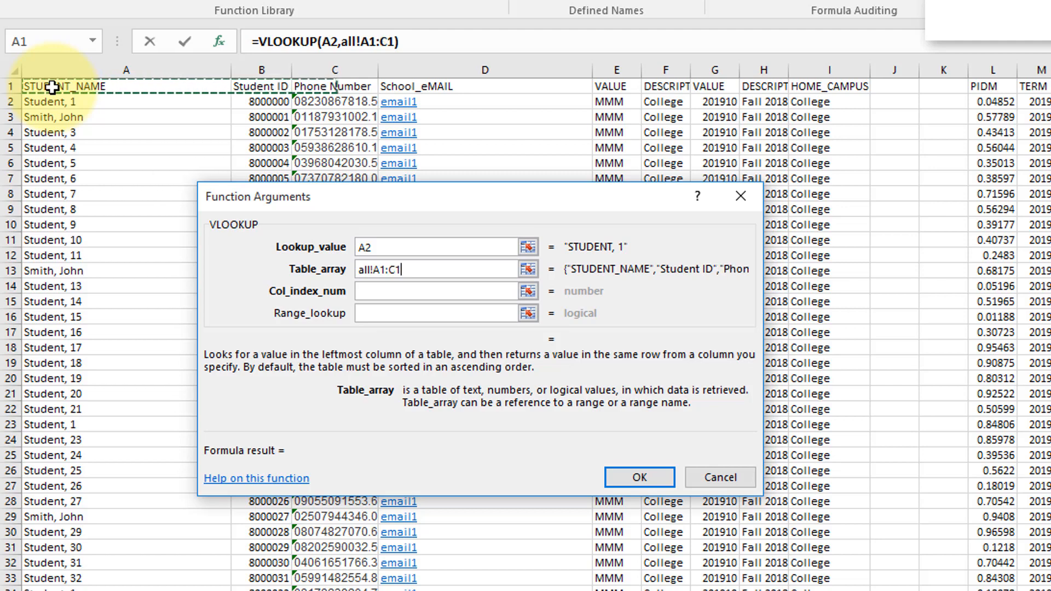
Extend the VLOOKUP table array down to the last data row of the "all" sheet, giving all!A1:D12728
key("shift+Down")
key("shift+Down")
key("shift+Down")
key("shift+Down")
key("shift+Down")
key("shift+Down")
key("shift+Down")
key("shift+Down")
key("shift+Down")
key("shift+Down")
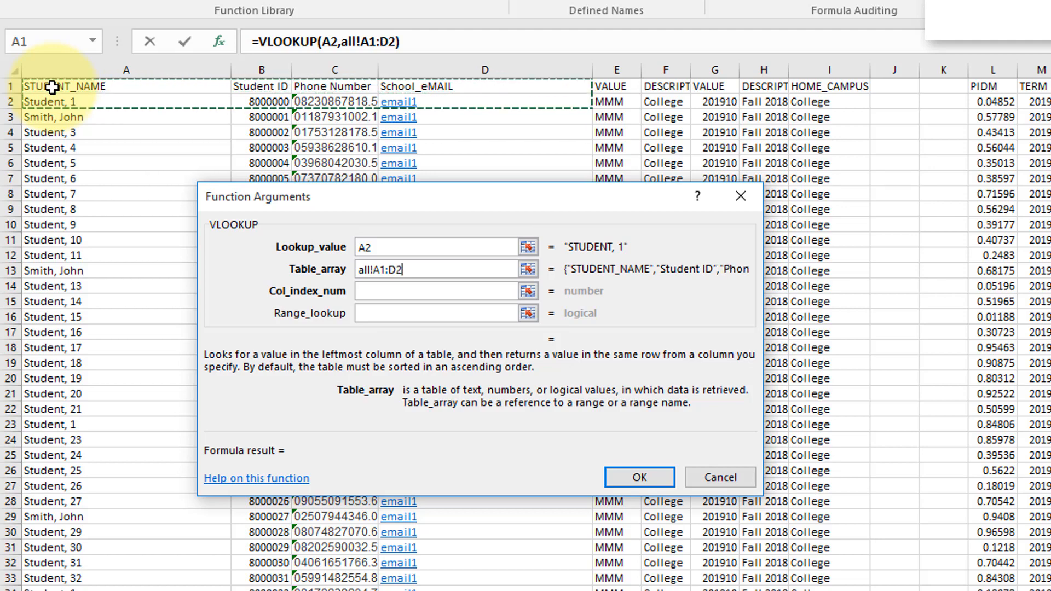
key("shift+Down")
key("shift+Down")
key("shift+Down")
key("shift+Down")
key("shift+Down")
key("shift+Down")
key("shift+Down")
key("shift+Down")
key("shift+Down")
key("shift+Down")
key("shift+Down")
key("shift+Down")
key("shift+Down")
key("shift+Down")
key("shift+Down")
key("shift+Down")
key("shift+Down")
key("shift+Down")
key("shift+Down")
key("shift+Down")
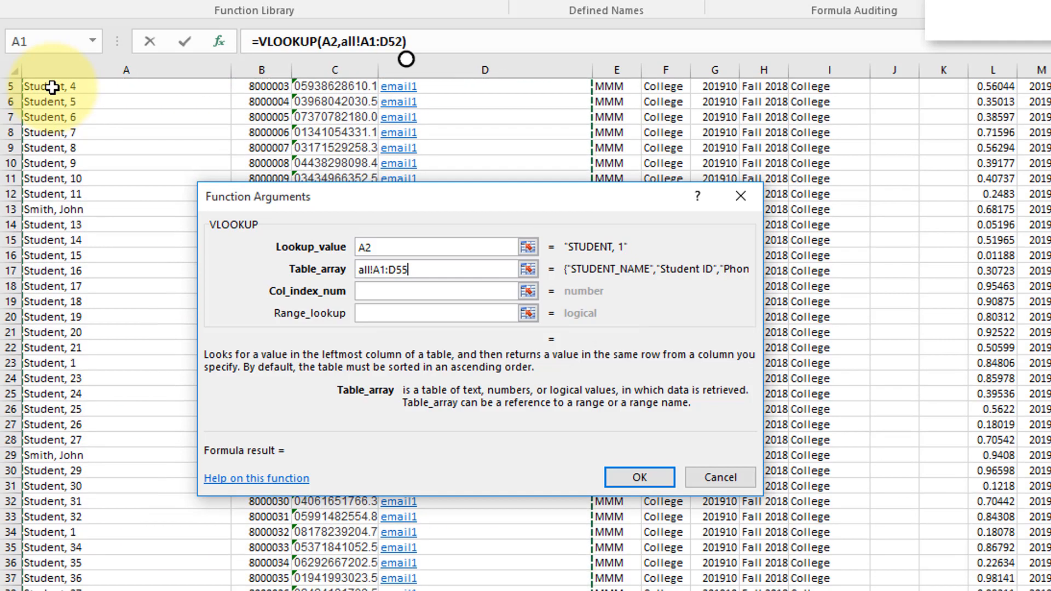
key("shift+Down")
key("shift+Down")
key("shift+Down")
key("shift+Down")
key("shift+Down")
key("shift+Down")
key("shift+Down")
key("shift+Down")
key("shift+Down")
key("shift+Down")
key("shift+Down")
key("shift+Down")
key("shift+Down")
key("shift+Down")
key("shift+Down")
key("shift+Down")
key("shift+Down")
key("shift+Down")
key("shift+Down")
key("shift+Down")
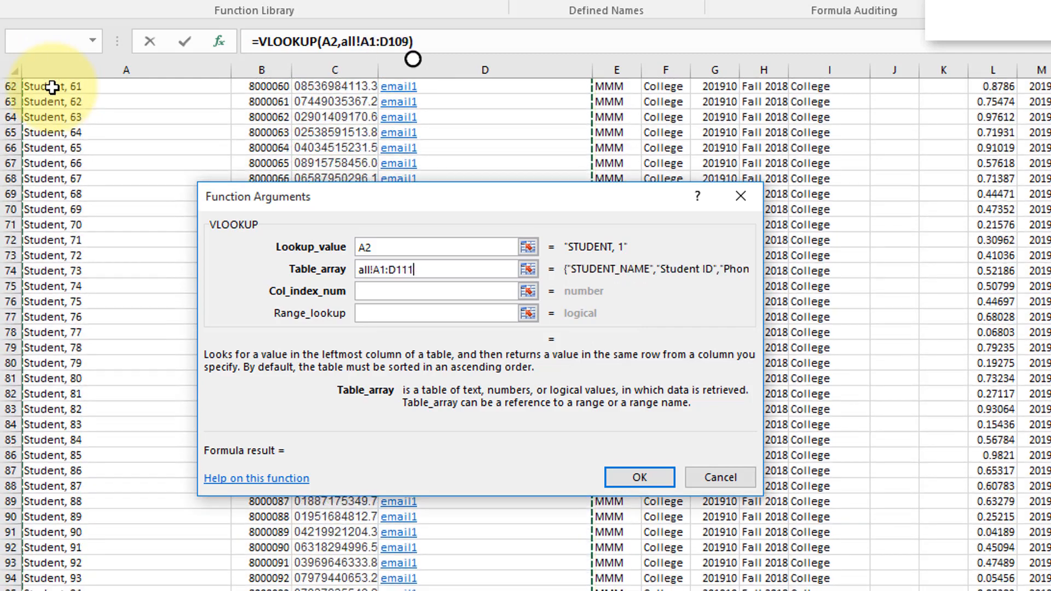
key("shift+Down")
key("shift+Down")
key("shift+Down")
key("shift+Down")
key("shift+Down")
key("shift+Down")
key("shift+Down")
key("shift+Down")
key("shift+Down")
key("shift+Down")
key("shift+Down")
key("shift+Down")
key("shift+Down")
key("shift+Down")
key("shift+Down")
key("shift+Down")
key("shift+Down")
key("shift+Down")
key("shift+Down")
key("shift+Down")
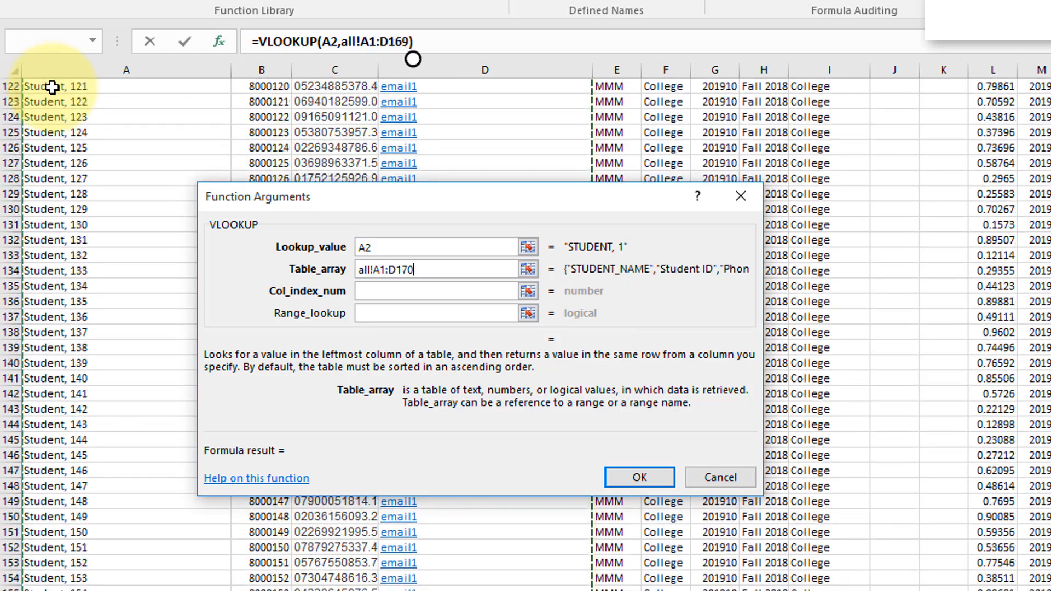
key("shift+Down")
key("shift+Down")
key("shift+Down")
key("shift+Down")
key("shift+Down")
key("shift+Down")
key("shift+Down")
key("shift+Down")
key("shift+Down")
key("shift+Down")
key("shift+Down")
key("shift+Down")
key("shift+Down")
key("shift+Down")
key("shift+Down")
key("shift+Down")
key("shift+Down")
key("shift+Down")
key("shift+Down")
key("shift+Down")
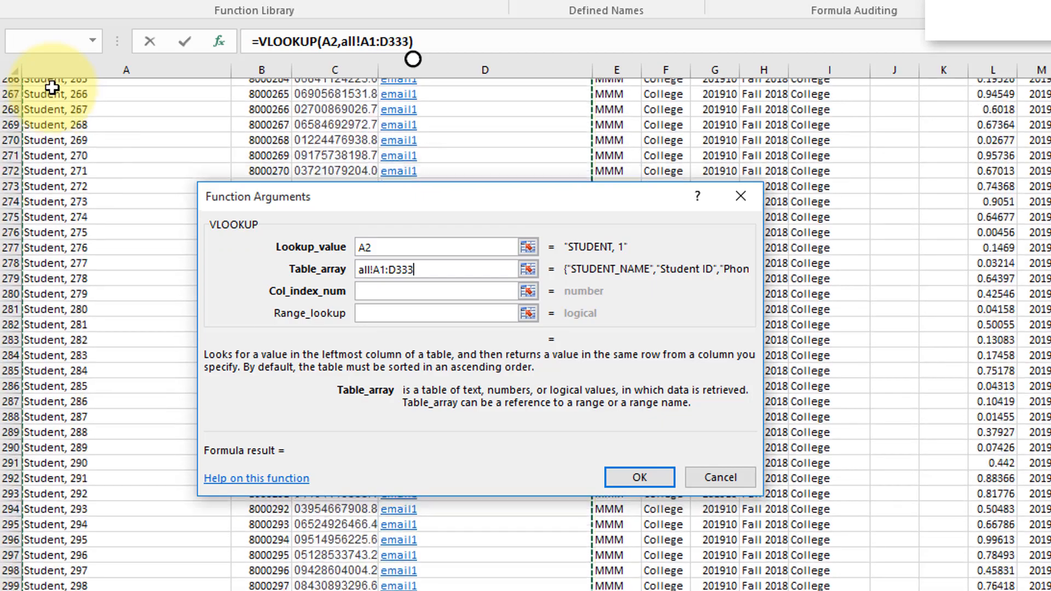
key("shift+Down")
key("shift+Down")
key("shift+Down")
key("shift+Down")
key("shift+Down")
key("shift+Down")
key("shift+Down")
key("shift+Down")
key("shift+Down")
key("shift+Down")
key("shift+Down")
key("shift+Down")
key("shift+Down")
key("shift+Down")
key("shift+Down")
key("shift+Down")
key("shift+Down")
key("shift+Down")
key("shift+Down")
key("shift+Down")
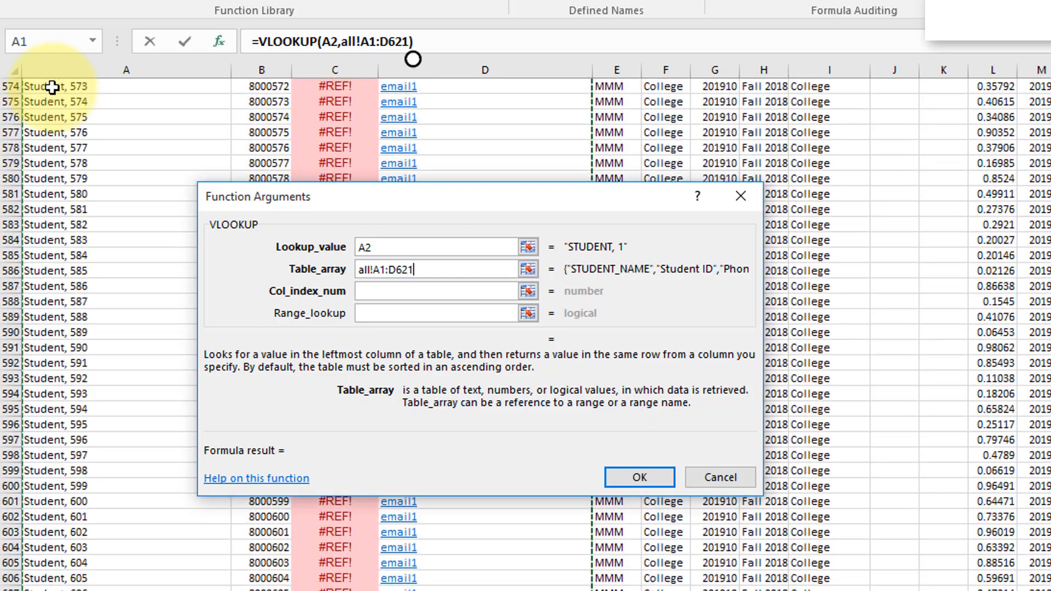
key("shift+Down")
key("shift+Down")
key("shift+Down")
key("shift+Down")
key("shift+Down")
key("shift+Down")
key("shift+Down")
key("shift+Down")
key("shift+Down")
key("shift+Down")
key("shift+Down")
key("shift+Down")
key("shift+Down")
key("shift+Down")
key("shift+Down")
key("shift+Down")
key("shift+Down")
key("shift+Down")
key("shift+Down")
key("shift+Down")
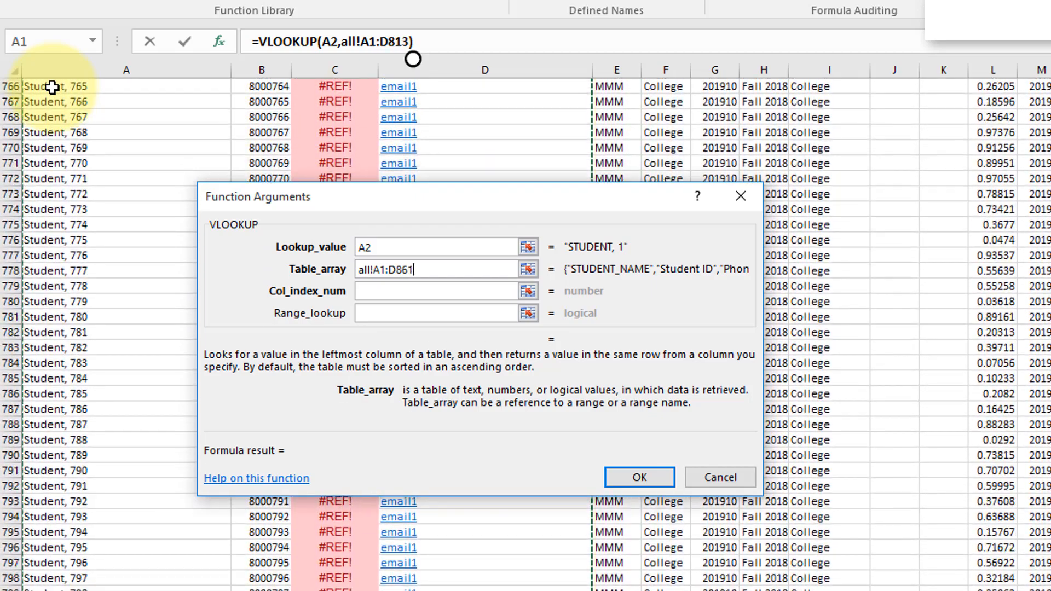
key("shift+Down")
key("shift+Down")
key("shift+Down")
key("shift+Down")
key("shift+Down")
key("shift+Down")
key("shift+Down")
key("shift+Down")
key("shift+Down")
key("shift+Down")
key("shift+Down")
key("shift+Down")
key("shift+Down")
key("shift+Down")
key("shift+Down")
key("shift+Down")
key("shift+Down")
key("shift+Down")
key("shift+Down")
key("shift+Down")
key("ctrl+shift+Down")
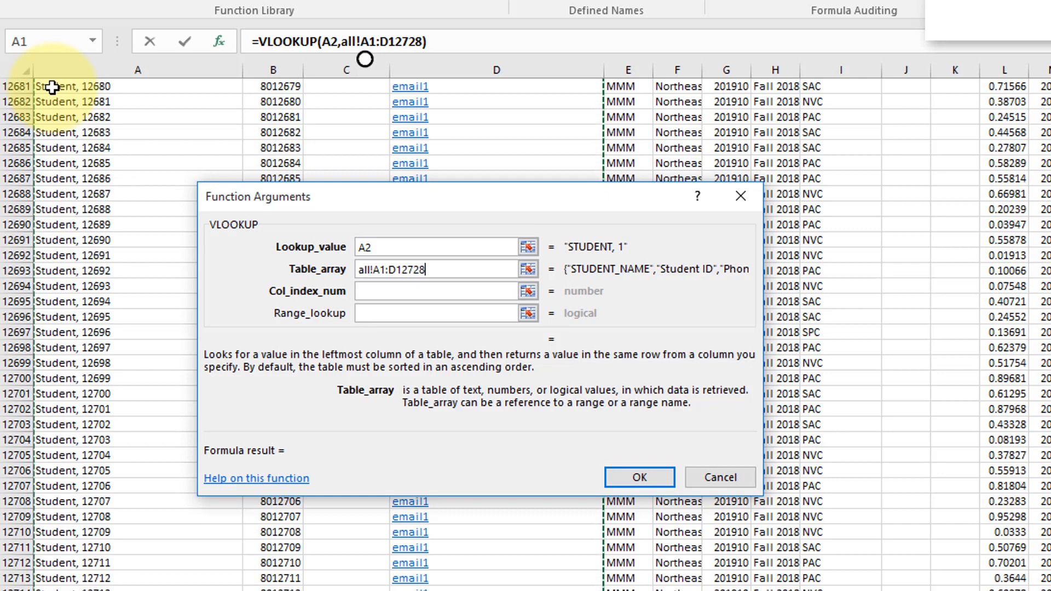
Locate the Student ID column on the "all" sheet and set the VLOOKUP column index number to 2
left_click(371, 293)
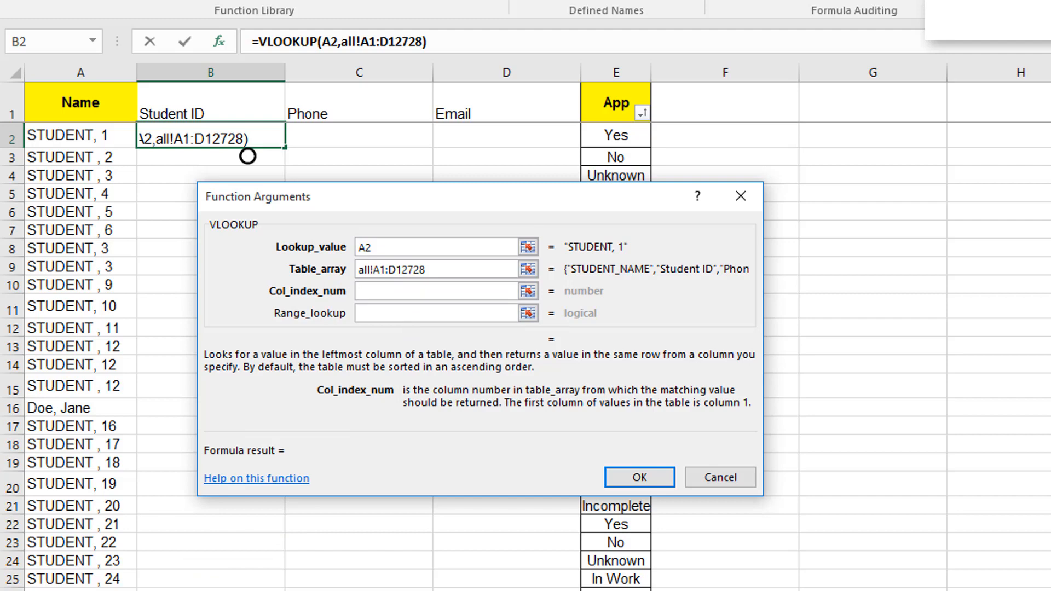
key("ctrl+Page_Down")
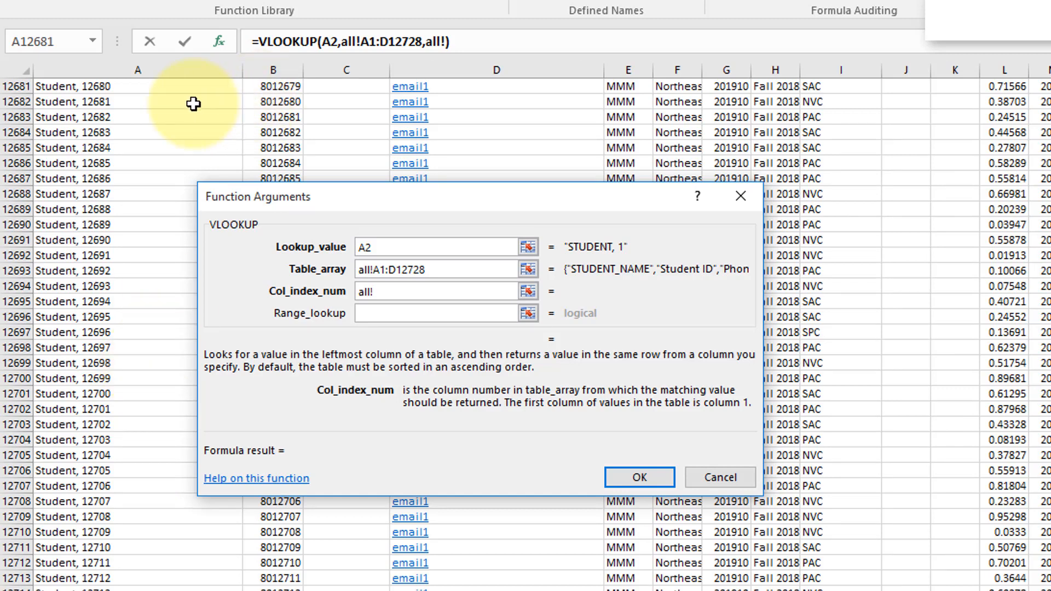
left_click(126, 67)
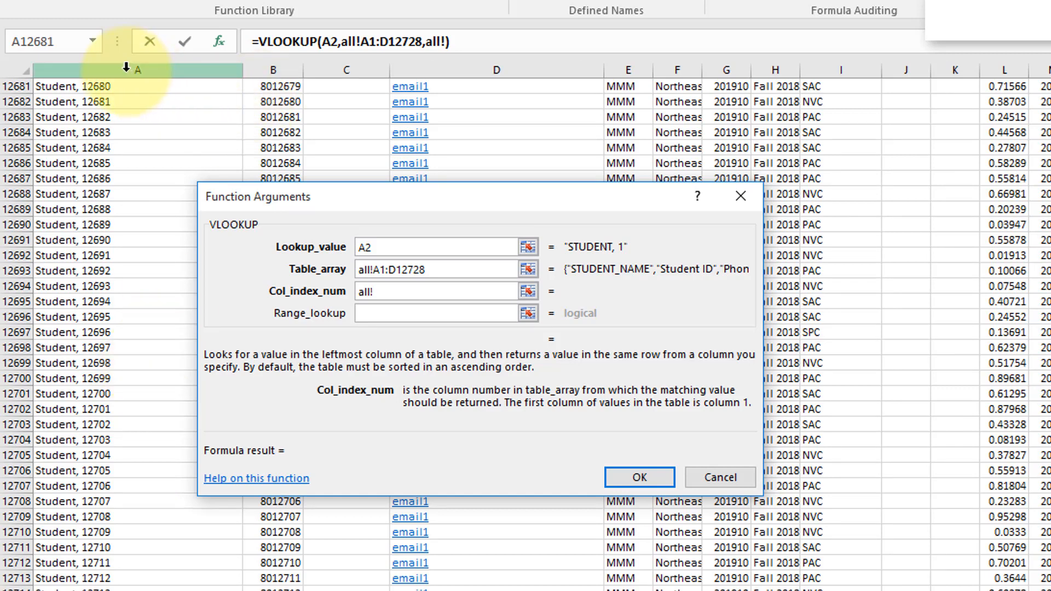
left_click(255, 66)
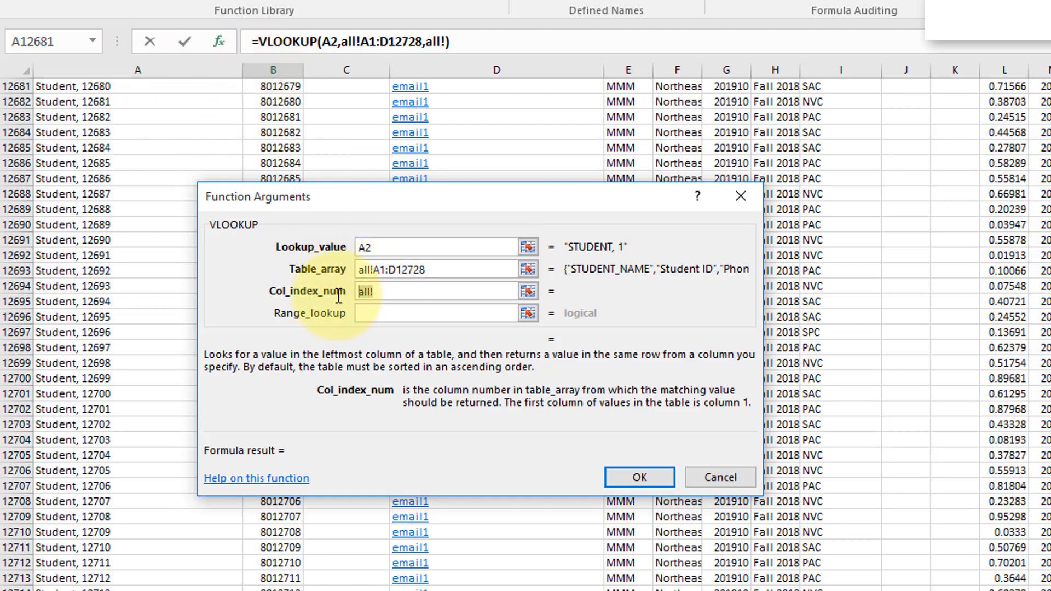
type("2")
Set the range lookup to 0 and enter the formula in B2, then check its result against the "all" sheet
left_click(372, 311)
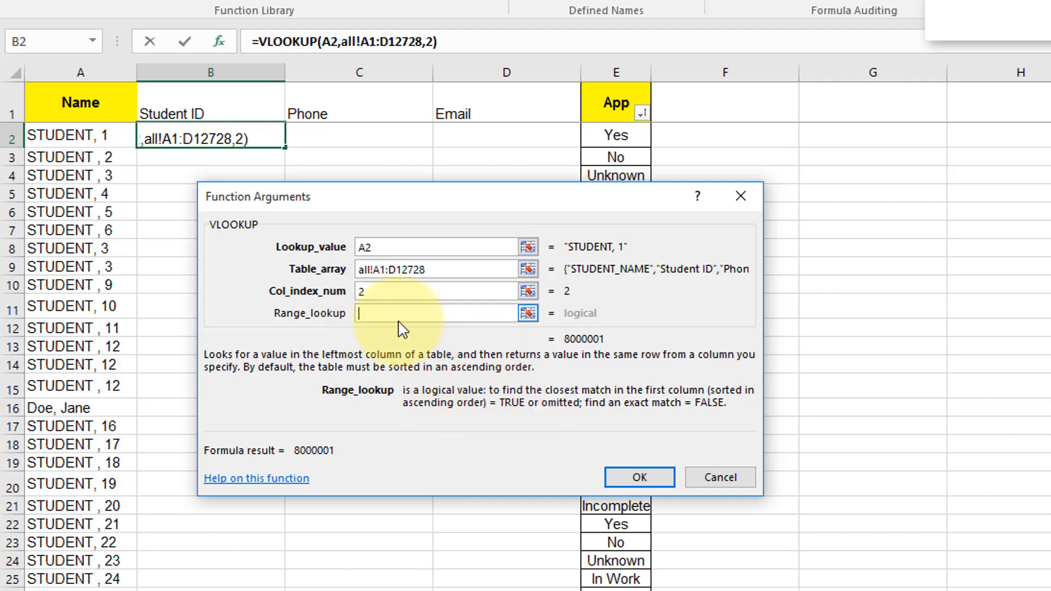
type("0")
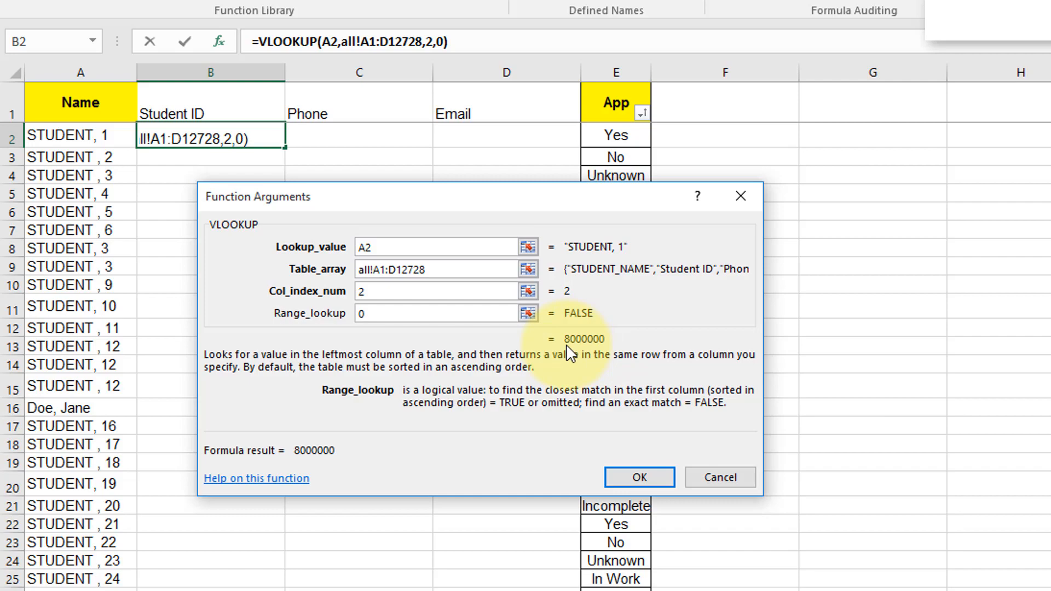
left_click(624, 474)
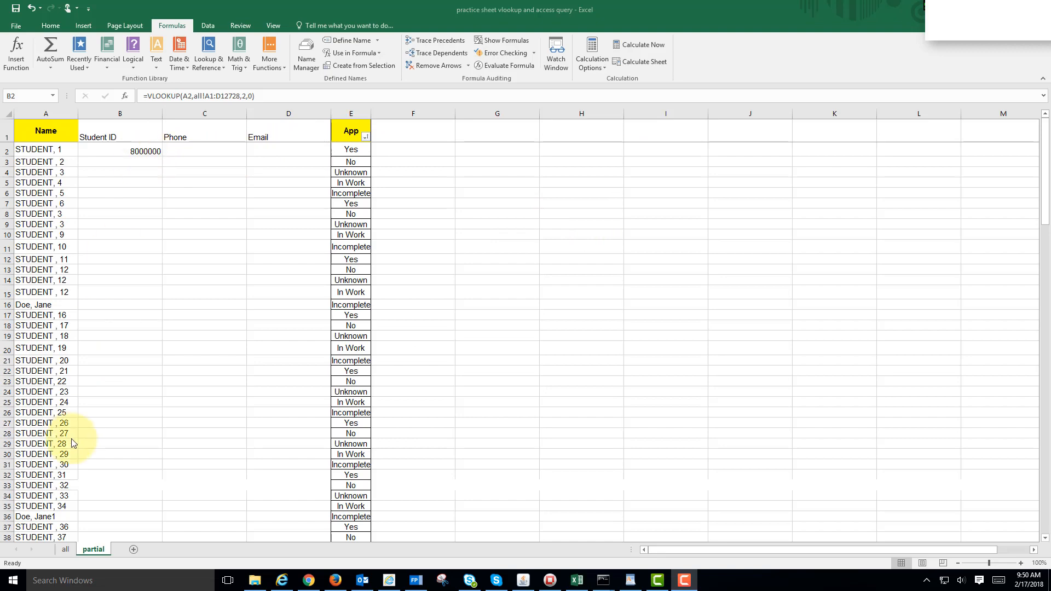
left_click(64, 550)
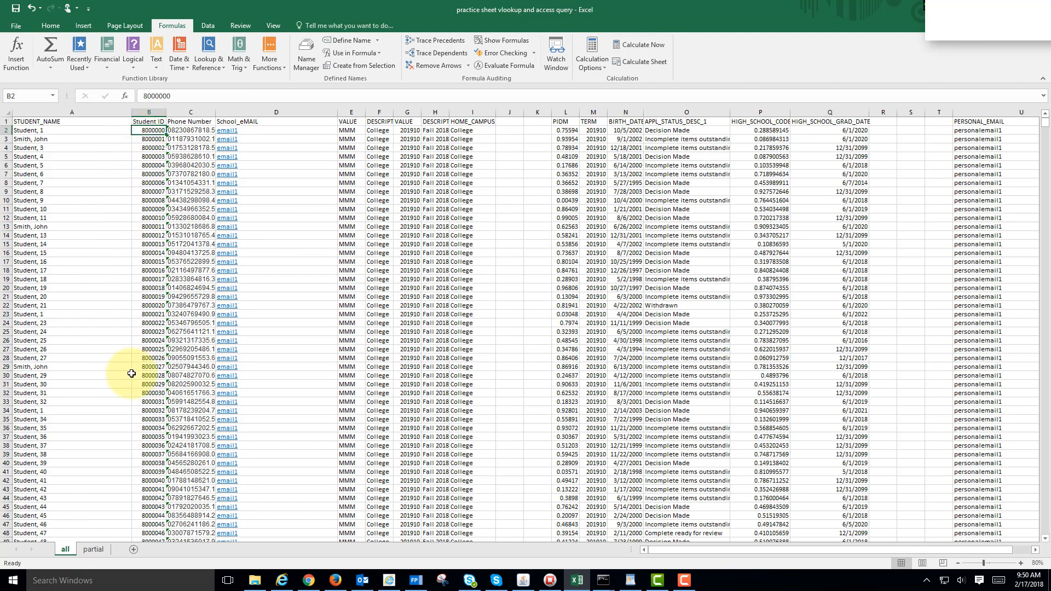
Lock the lookup value's column in B2's VLOOKUP formula on the "partial" sheet, making it $A2
left_click(94, 550)
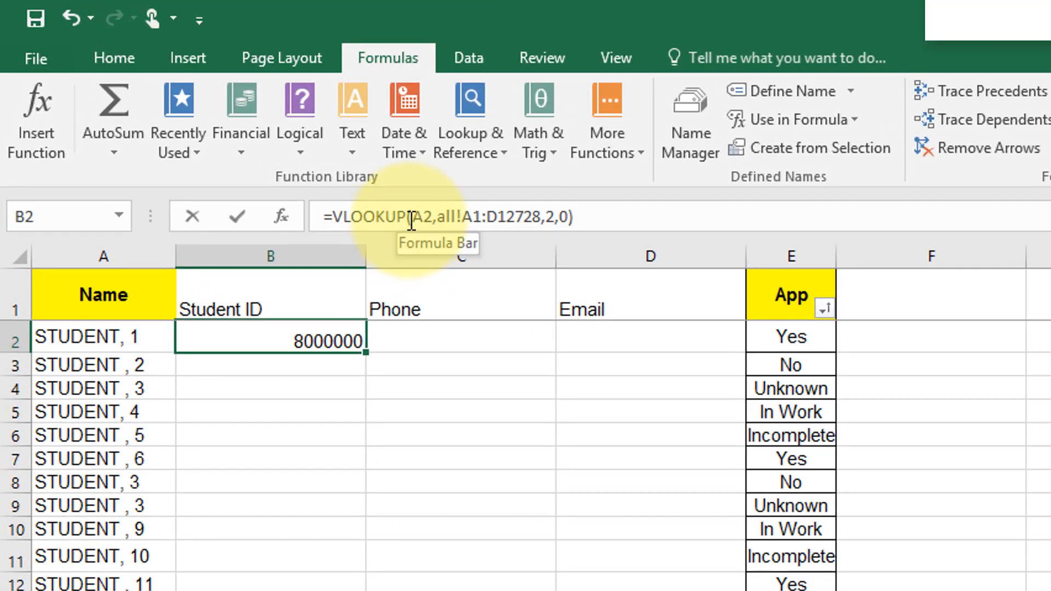
left_click(412, 218)
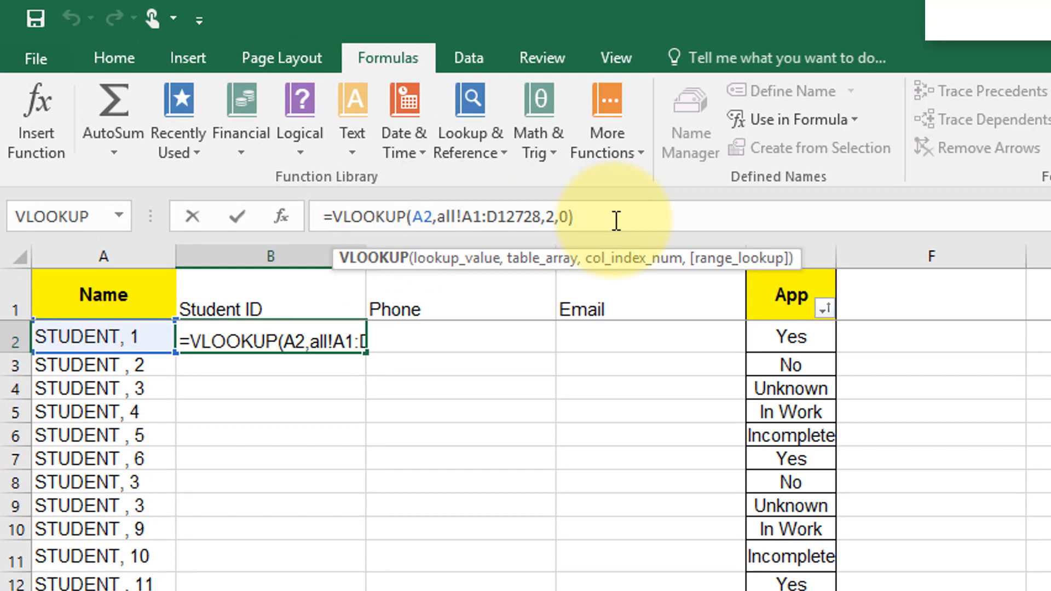
key("Right")
key("Right")
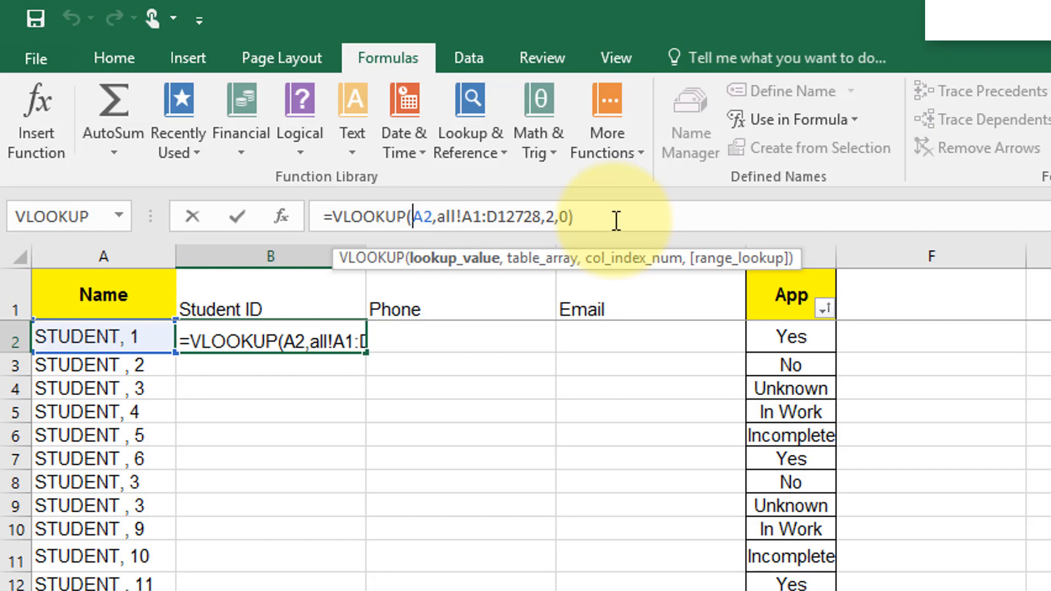
type("$")
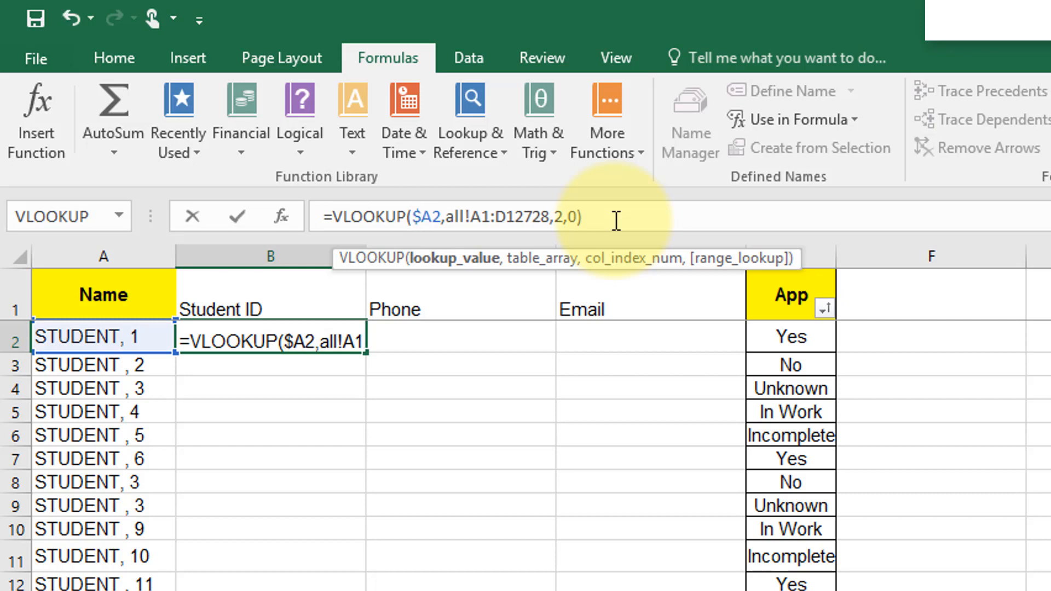
Make the table array in B2's VLOOKUP formula absolute, giving all!$A$1:$D$12728, and enter the formula
key("Right")
key("Right")
key("Right")
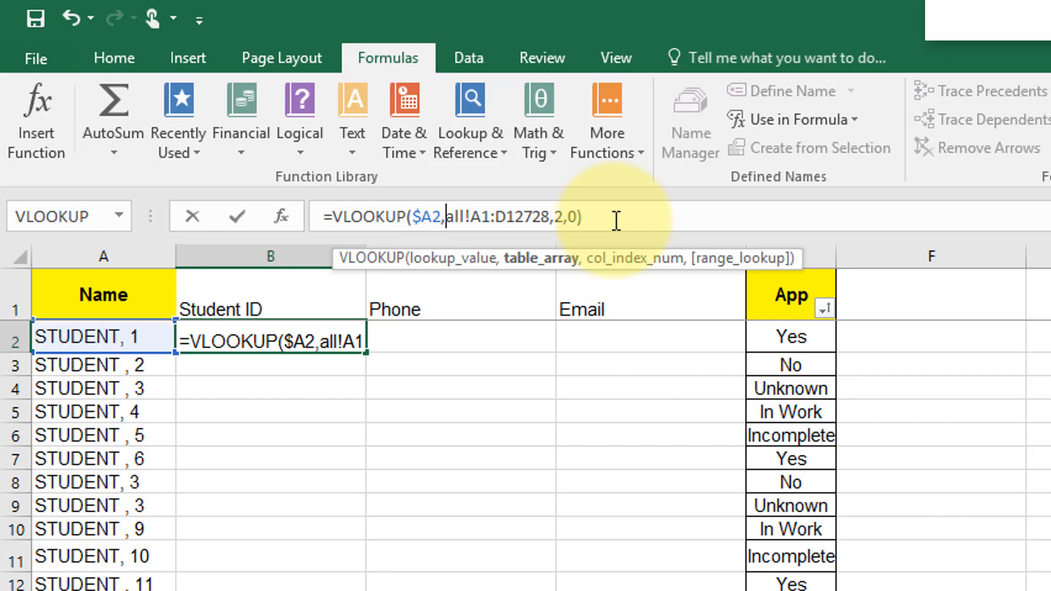
key("shift+Right")
key("shift+Right")
key("shift+Right")
key("shift+Right")
key("shift+Right")
key("shift+Right")
key("shift+Right")
key("shift+Right")
key("shift+Right")
key("shift+Right")
key("shift+Right")
key("shift+Right")
key("shift+Right")
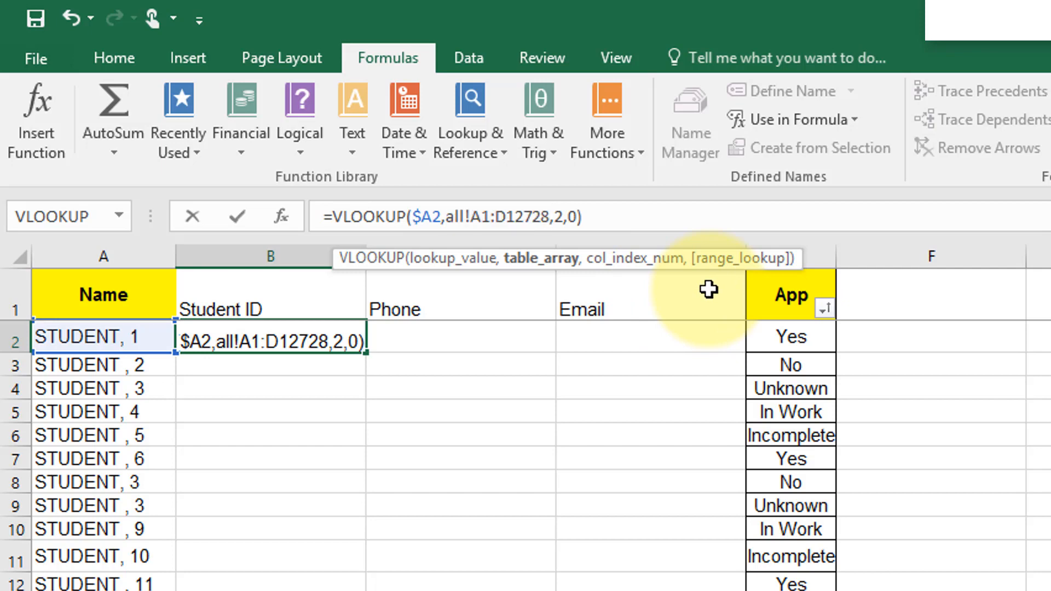
key("F4")
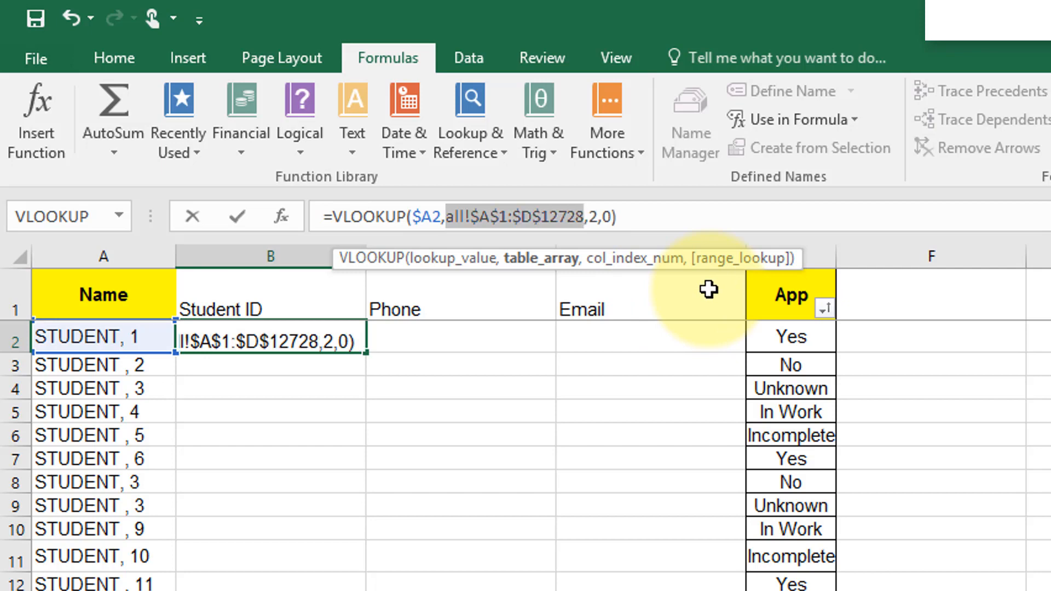
key("Return")
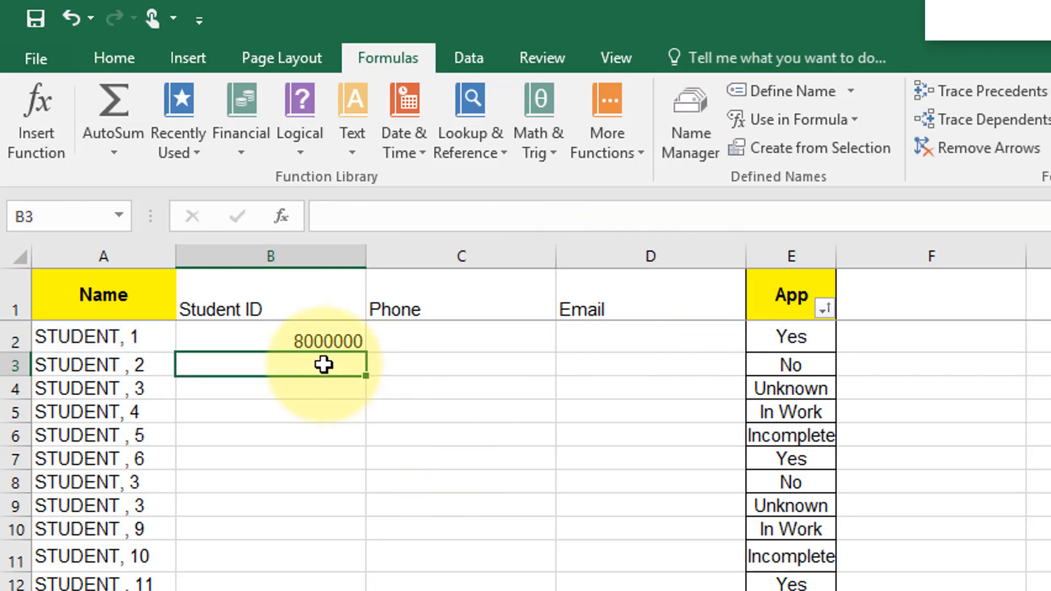
Fill B2's VLOOKUP formula down the Student ID column and compare the #N/A rows with the names on the "all" sheet
left_click(265, 329)
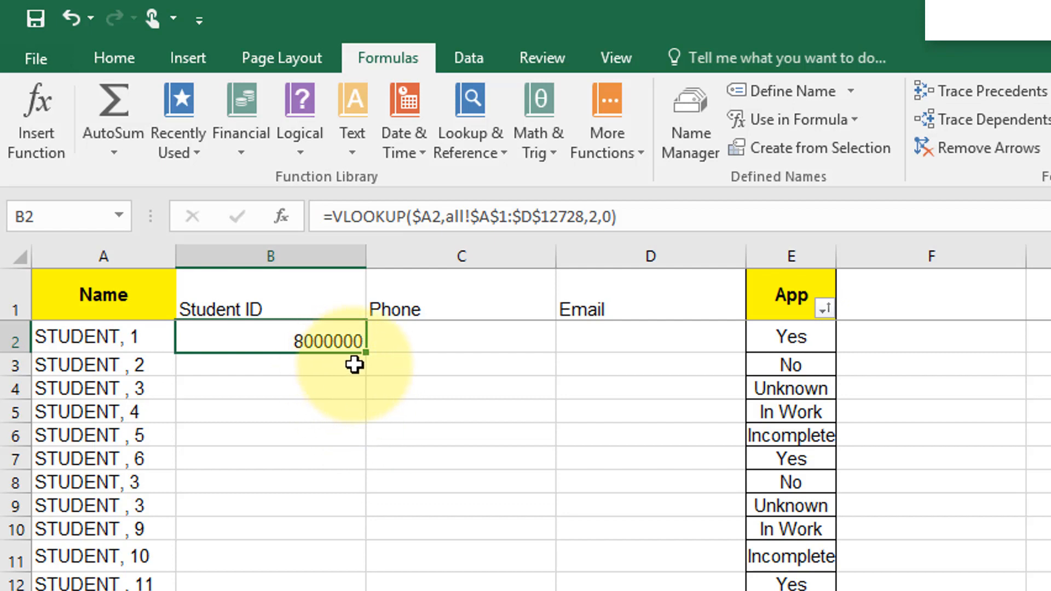
left_click_drag(366, 356, 329, 589)
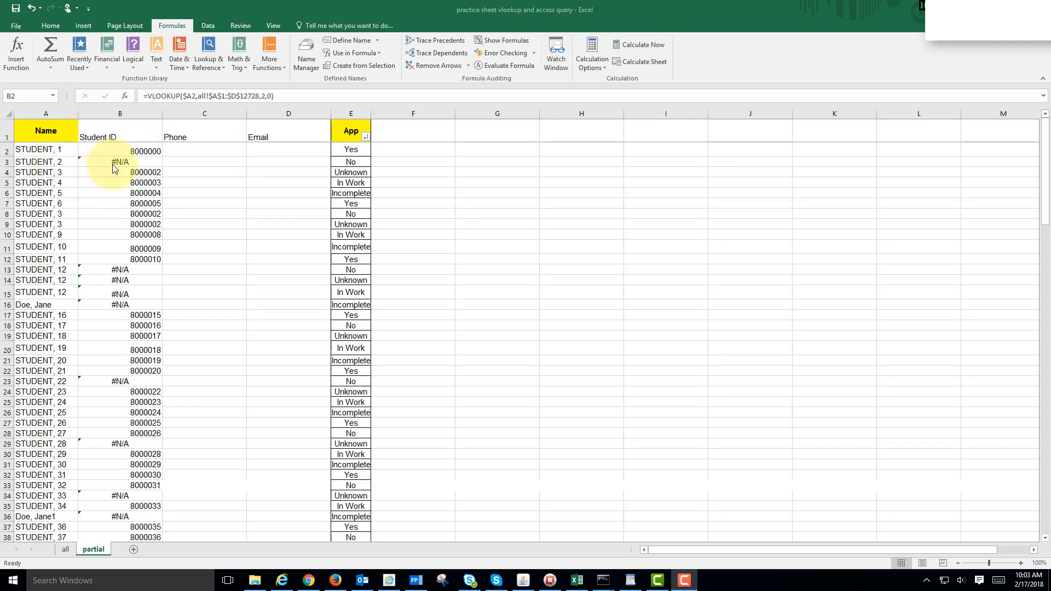
left_click(66, 549)
left_click(66, 549)
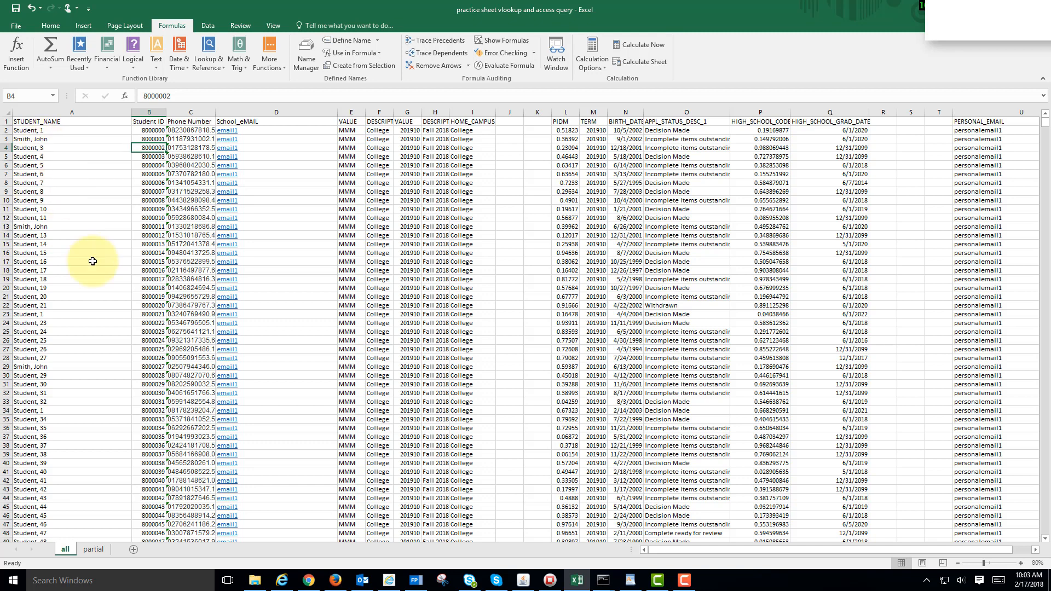
left_click(96, 549)
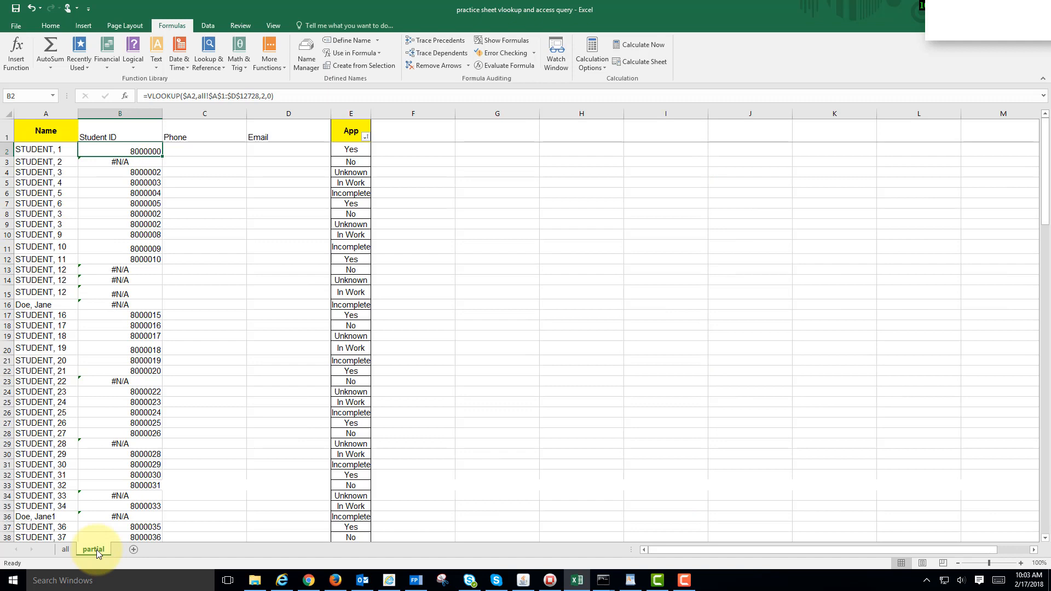
Examine the #N/A in B13 by searching the "all" sheet for "student, 12" and stepping through the matches
left_click(117, 269)
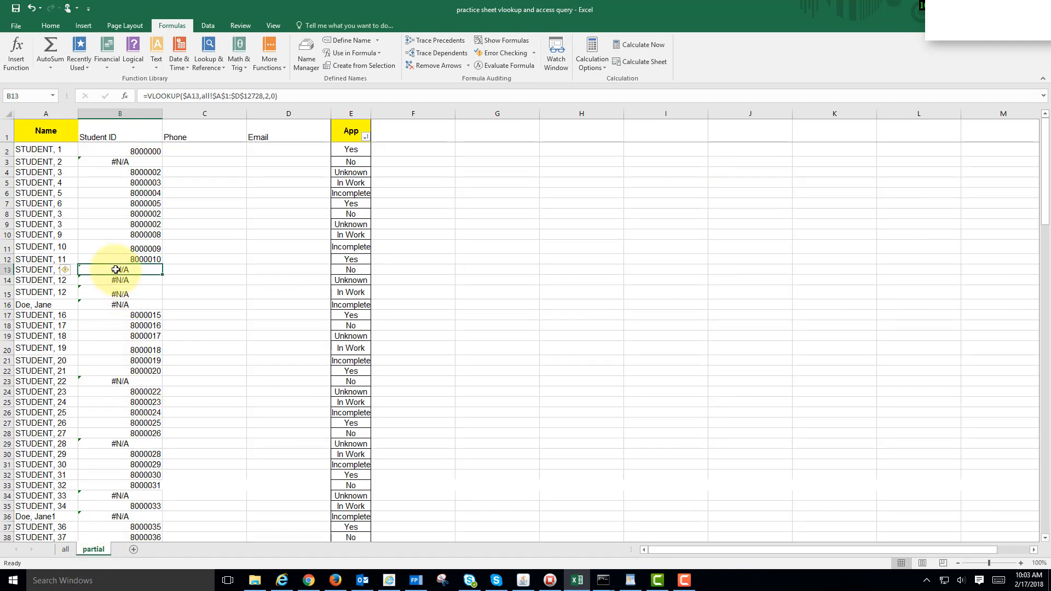
left_click(67, 550)
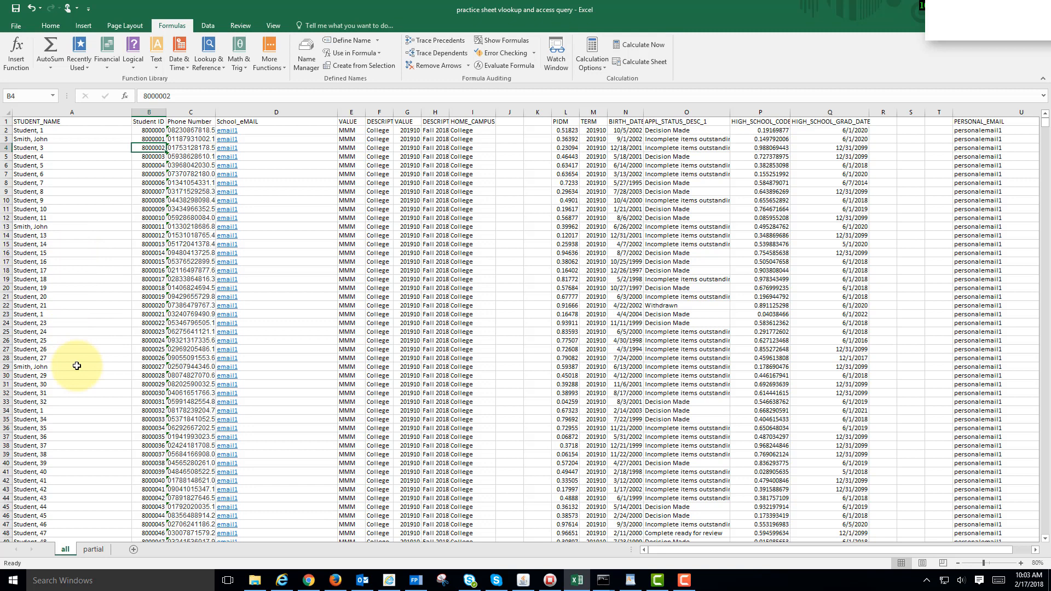
key("ctrl+f")
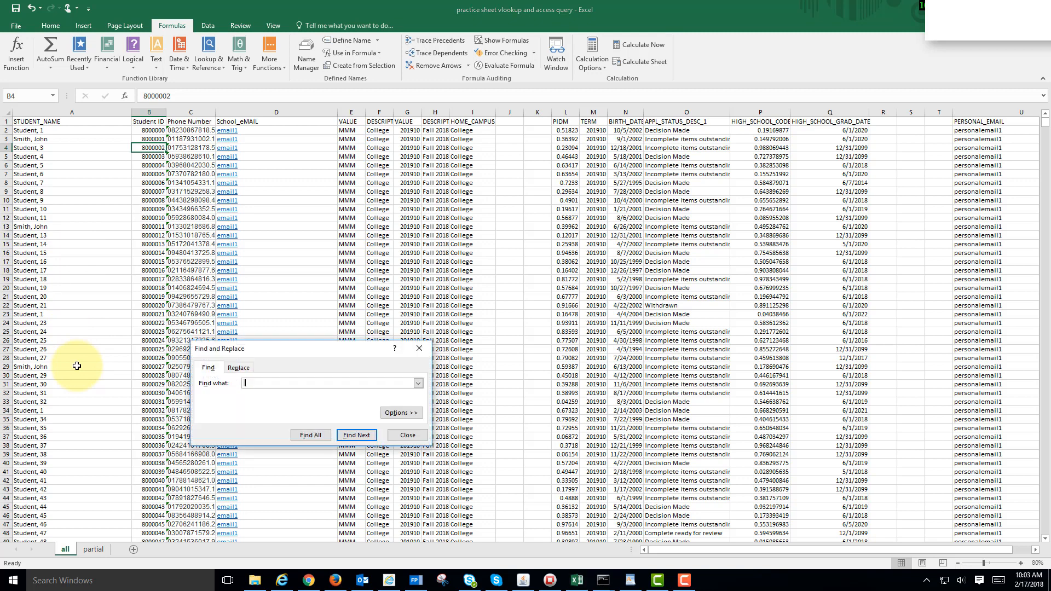
type("student, 12")
left_click(362, 436)
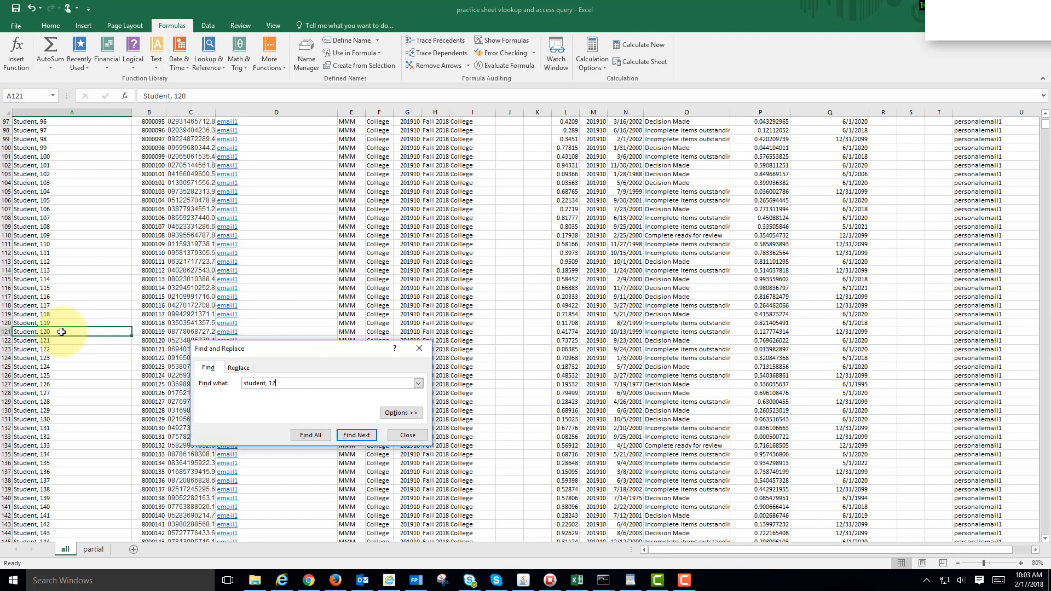
left_click(355, 437)
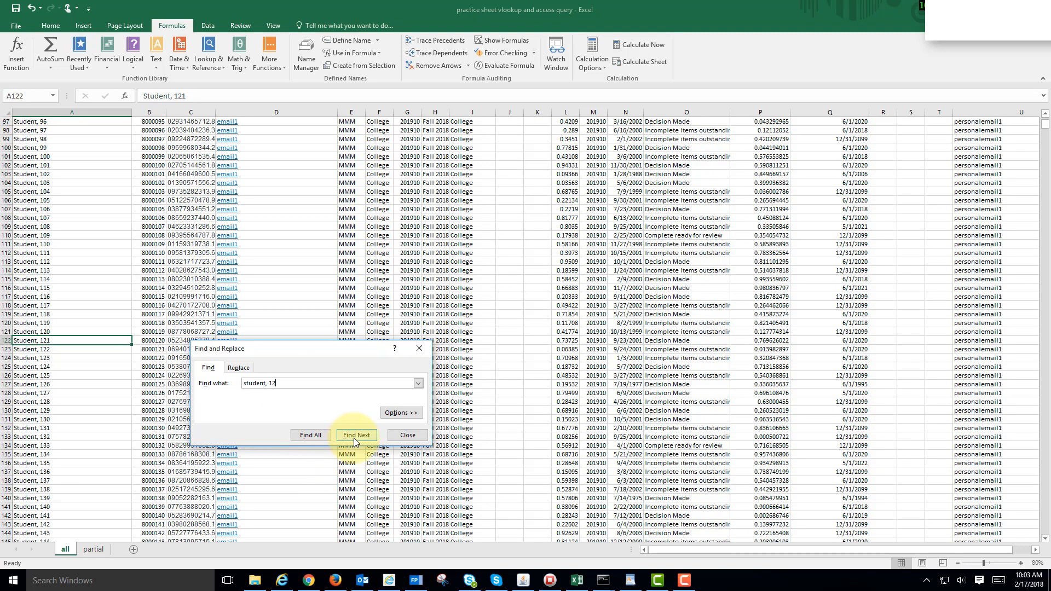
left_click(355, 439)
left_click(354, 438)
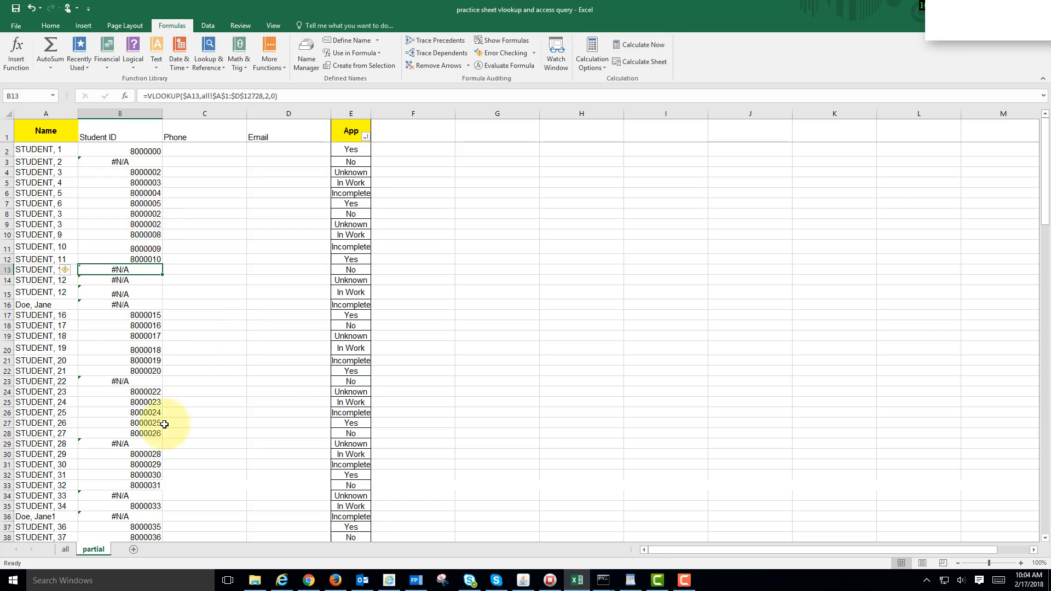
left_click(66, 551)
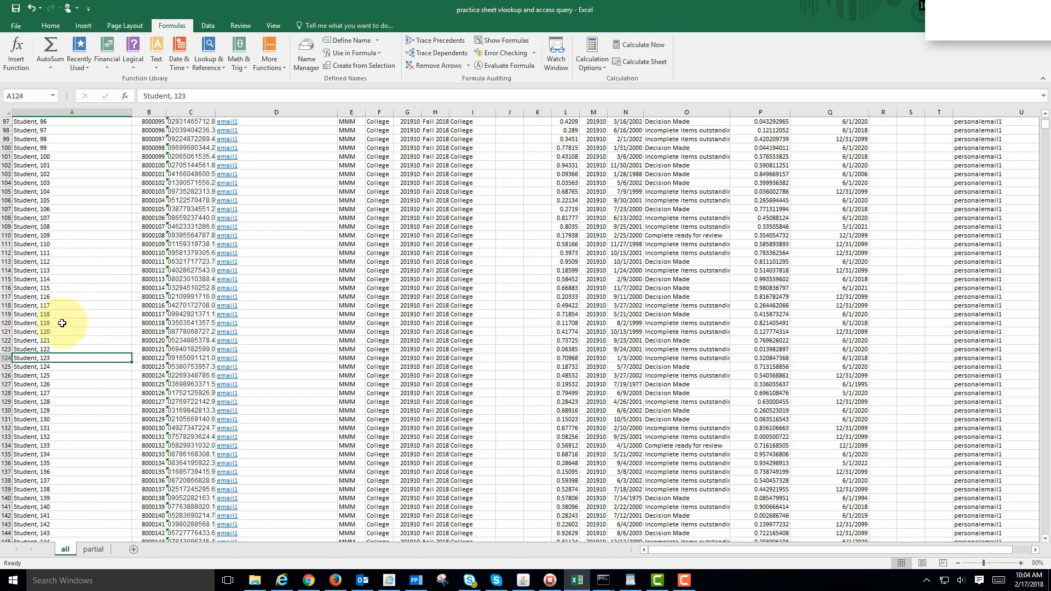
left_click(93, 550)
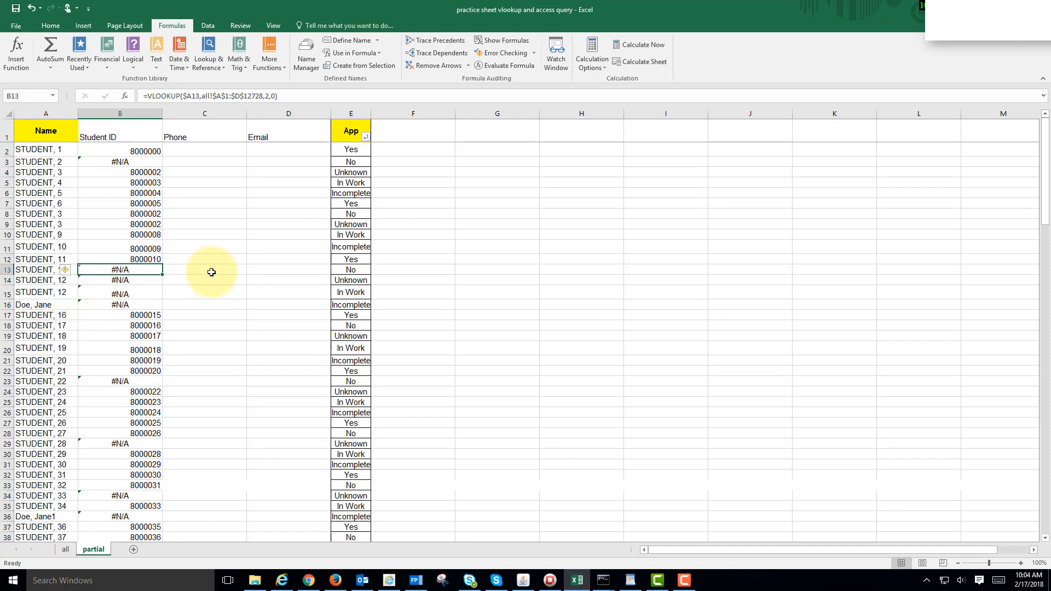
Copy the VLOOKUP formula from B2 across to the Phone cell C2
left_click(150, 151)
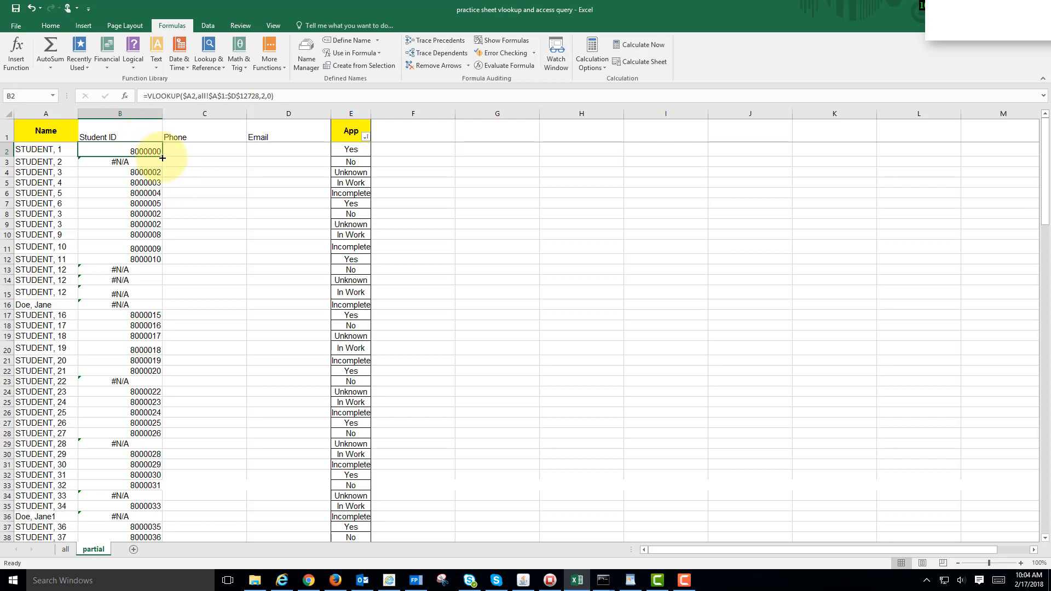
left_click_drag(162, 157, 220, 157)
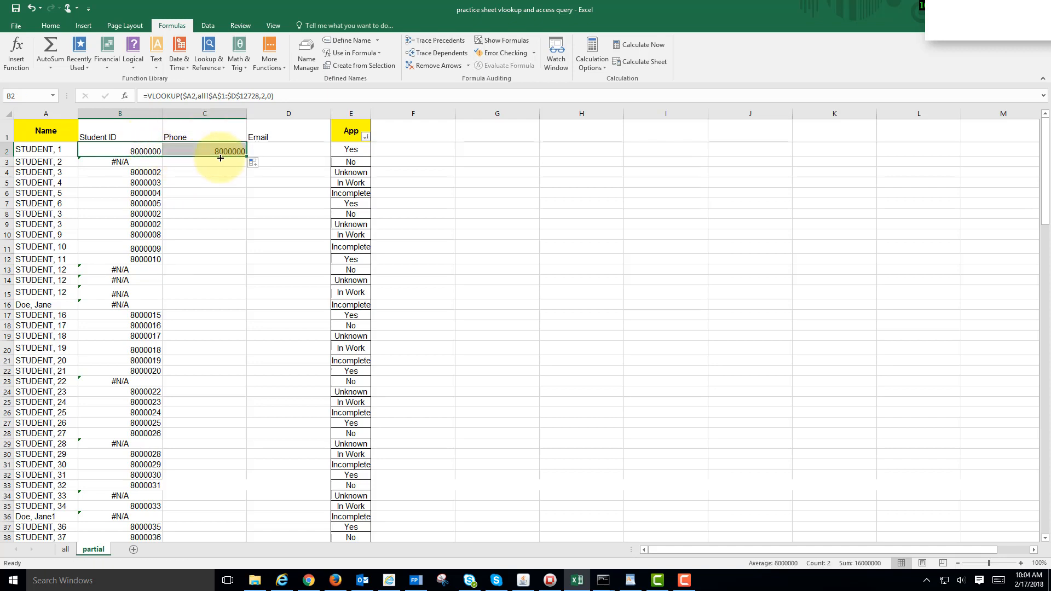
left_click(194, 148)
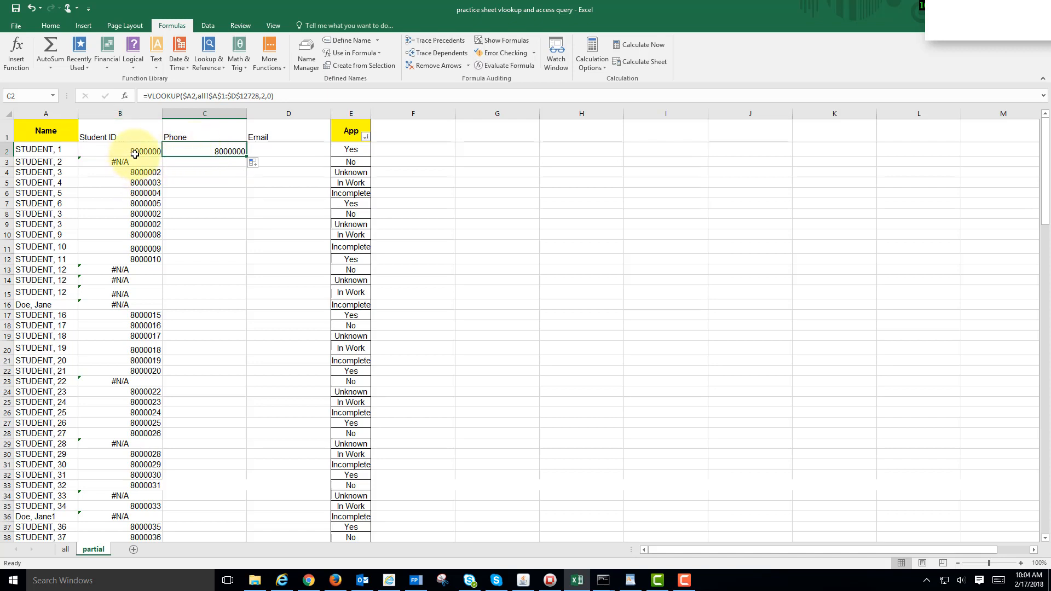
Locate the Phone Number column on the "all" sheet, set C2's column index number to 3, and check the result against the sheet
left_click(66, 550)
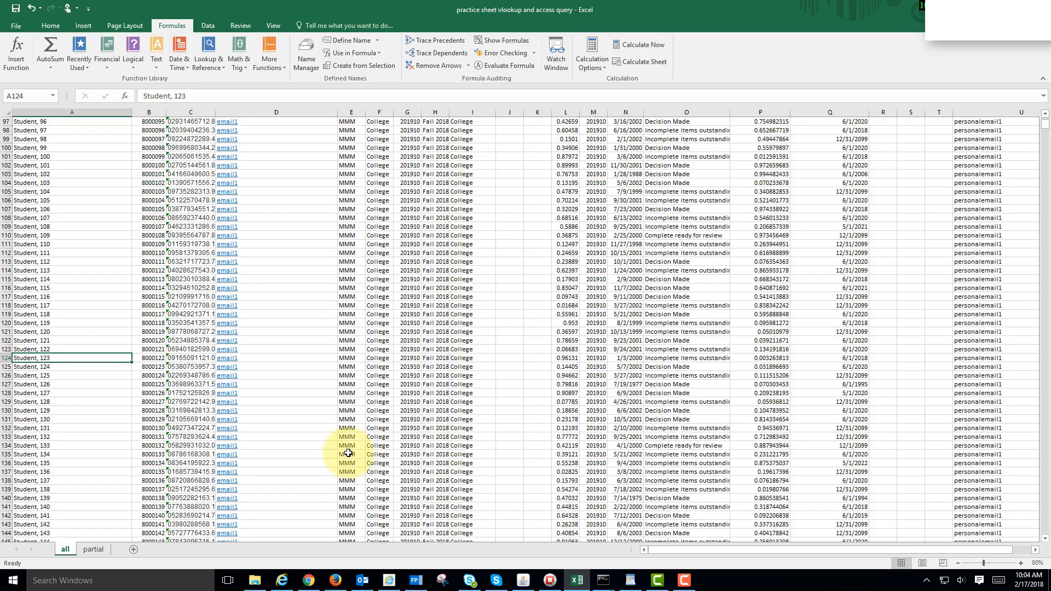
key("ctrl+Home")
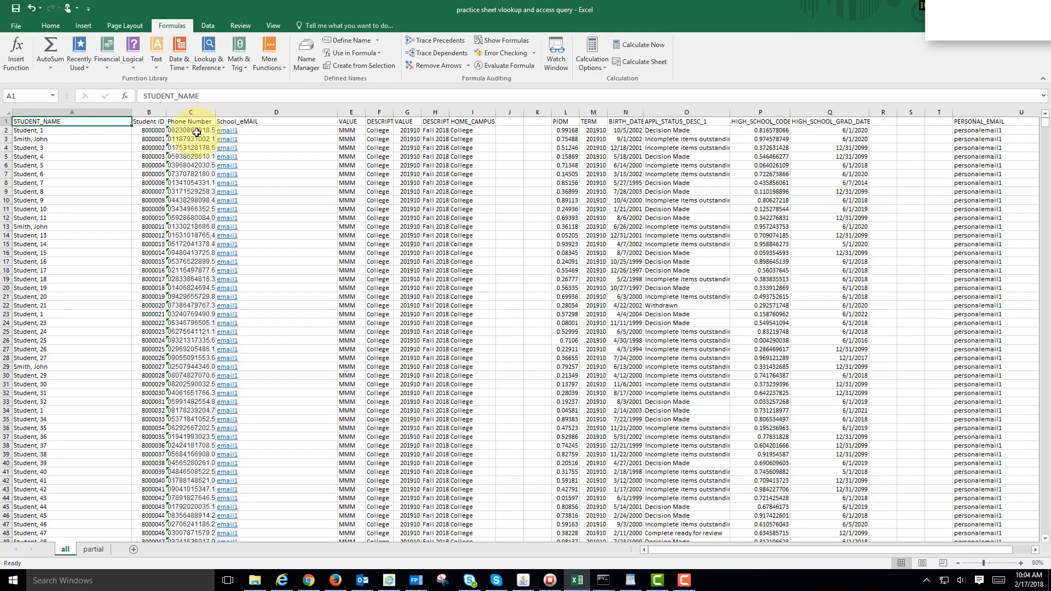
left_click(93, 549)
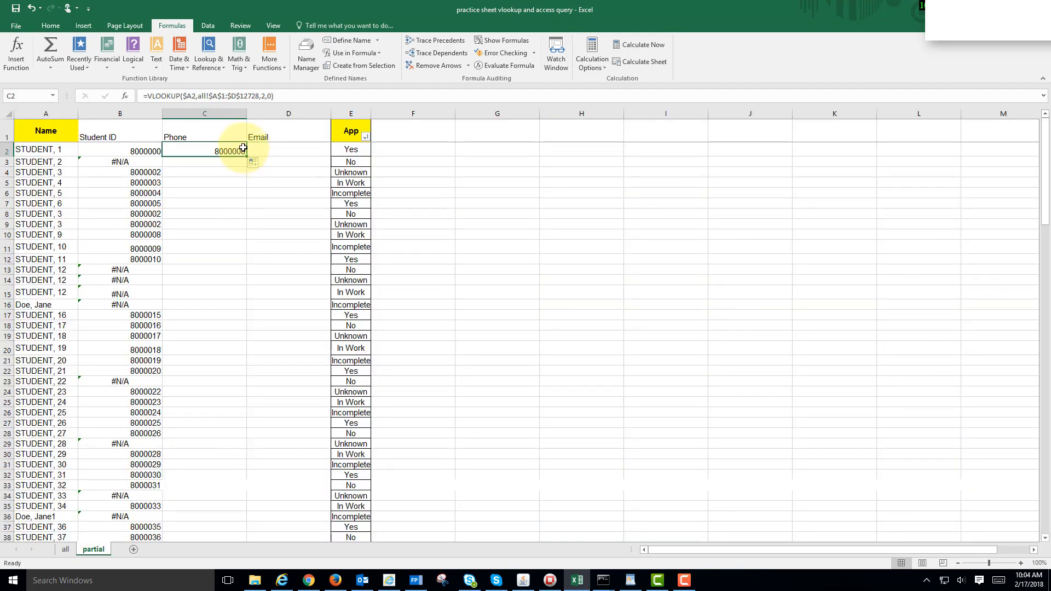
left_click(265, 96)
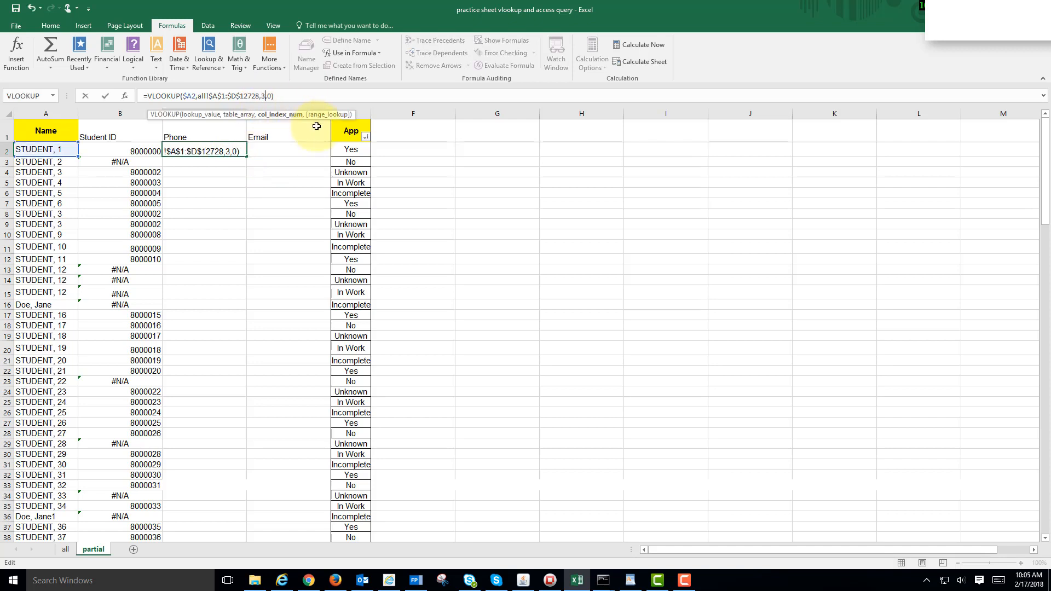
key("Return")
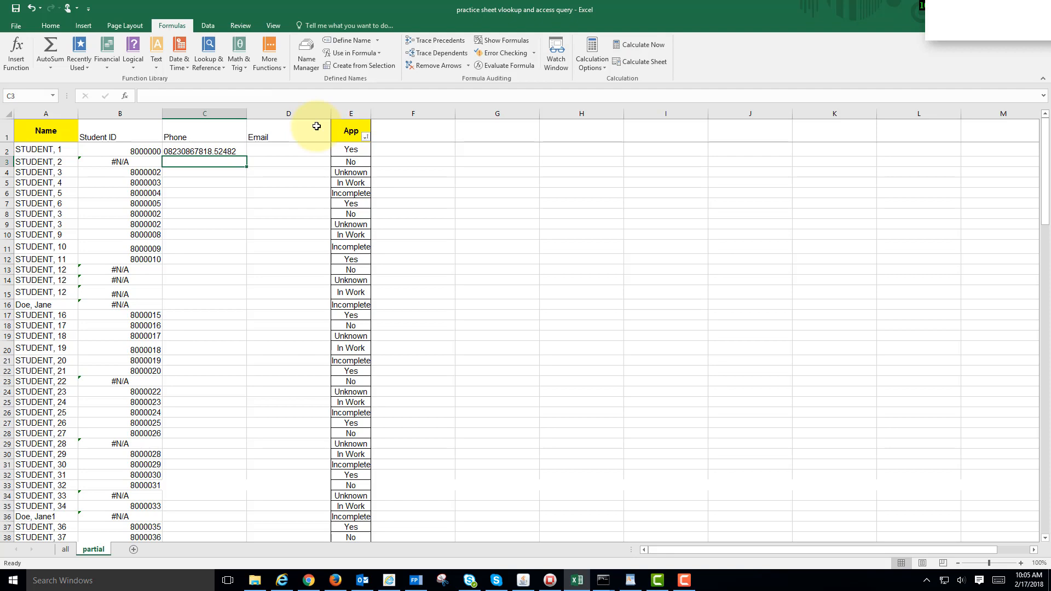
left_click(70, 551)
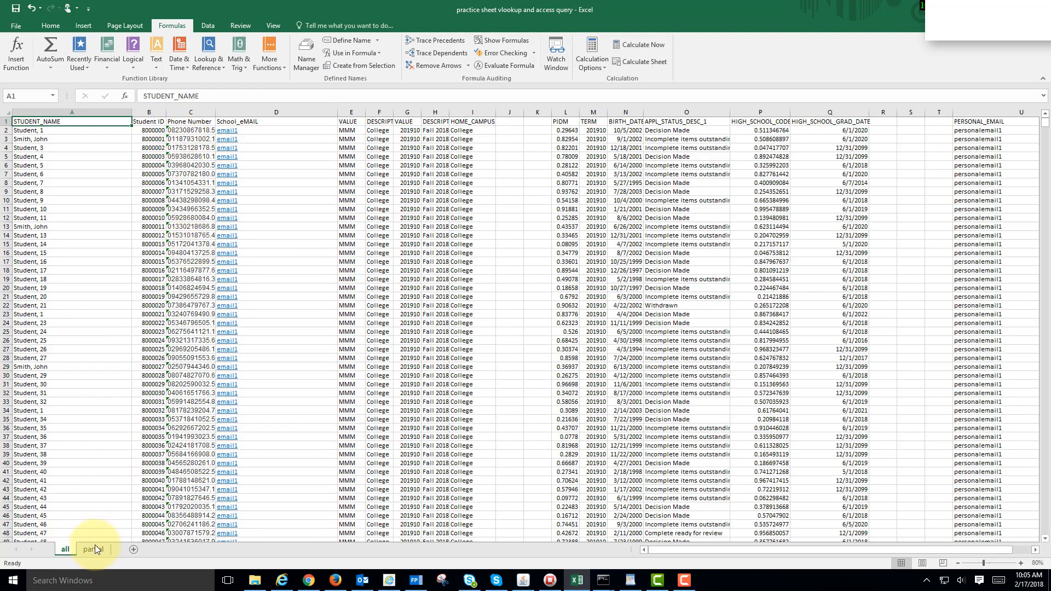
left_click(94, 549)
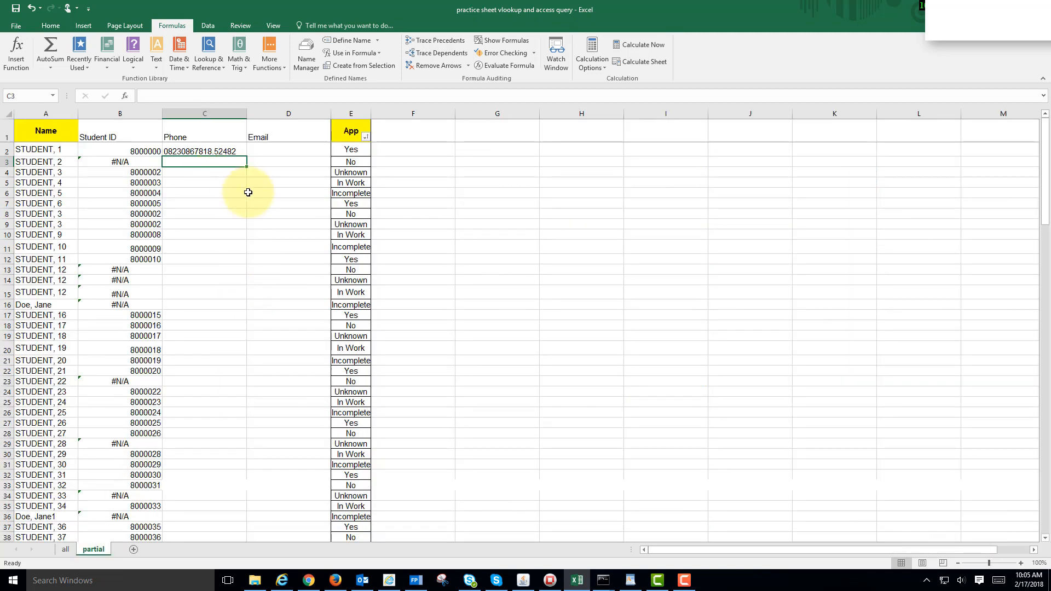
Fill C2's VLOOKUP formula down the Phone column to row 83 and reselect C2
left_click(238, 151)
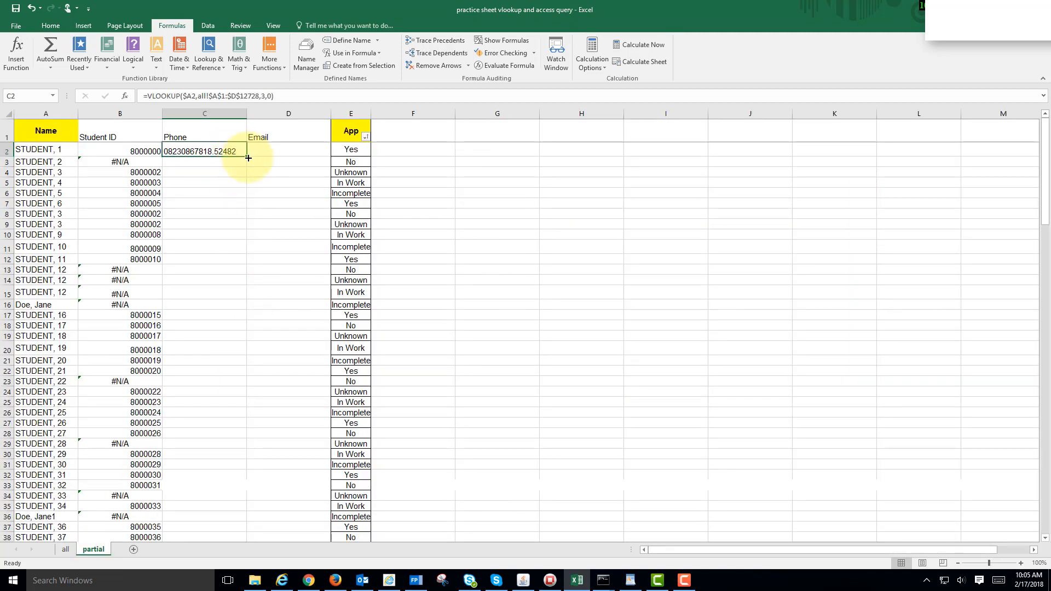
left_click_drag(248, 158, 242, 531)
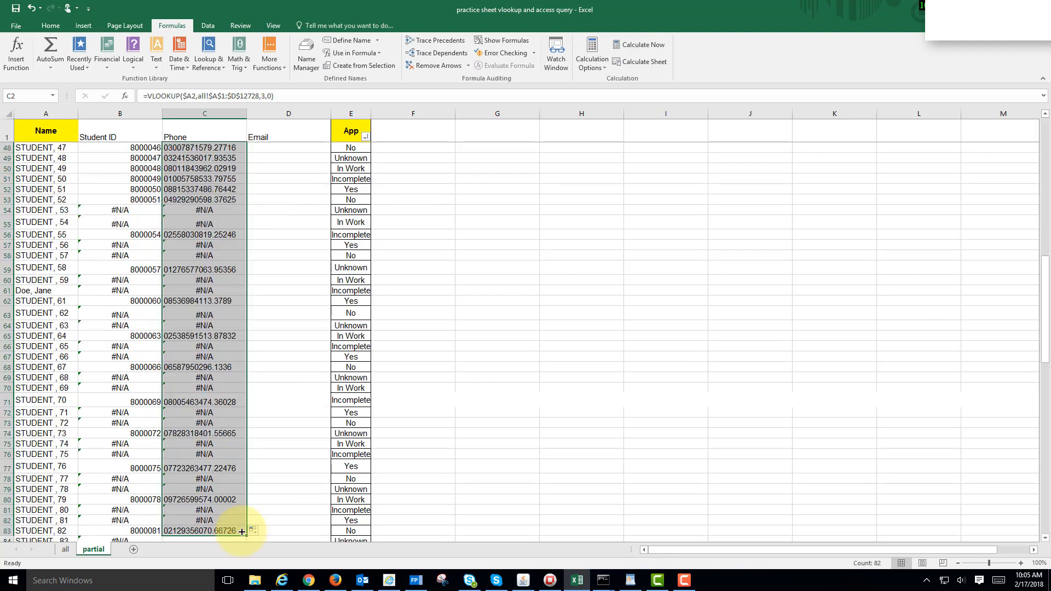
key("Up")
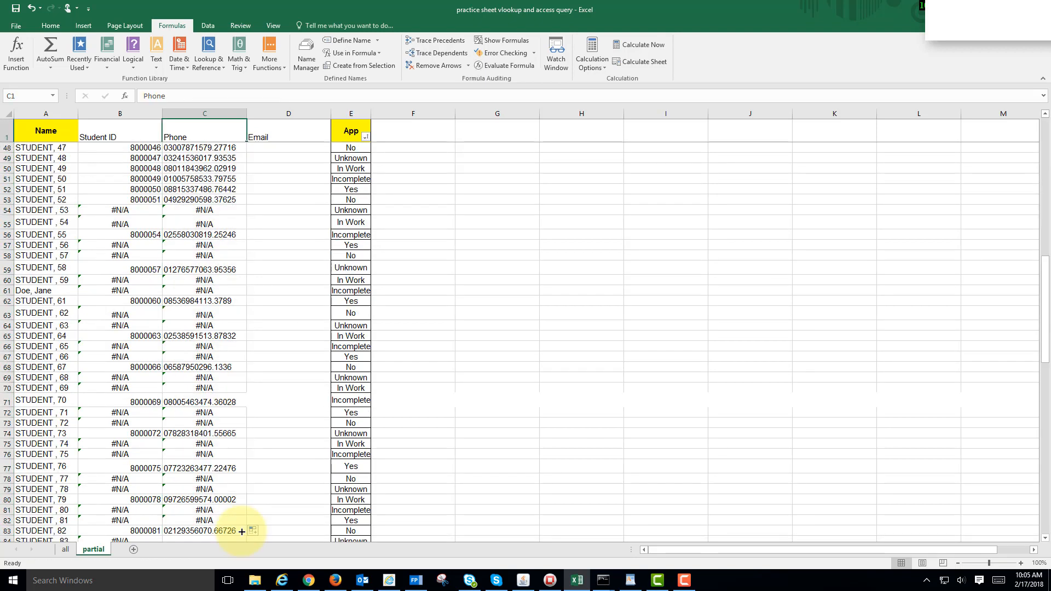
key("ctrl+Home")
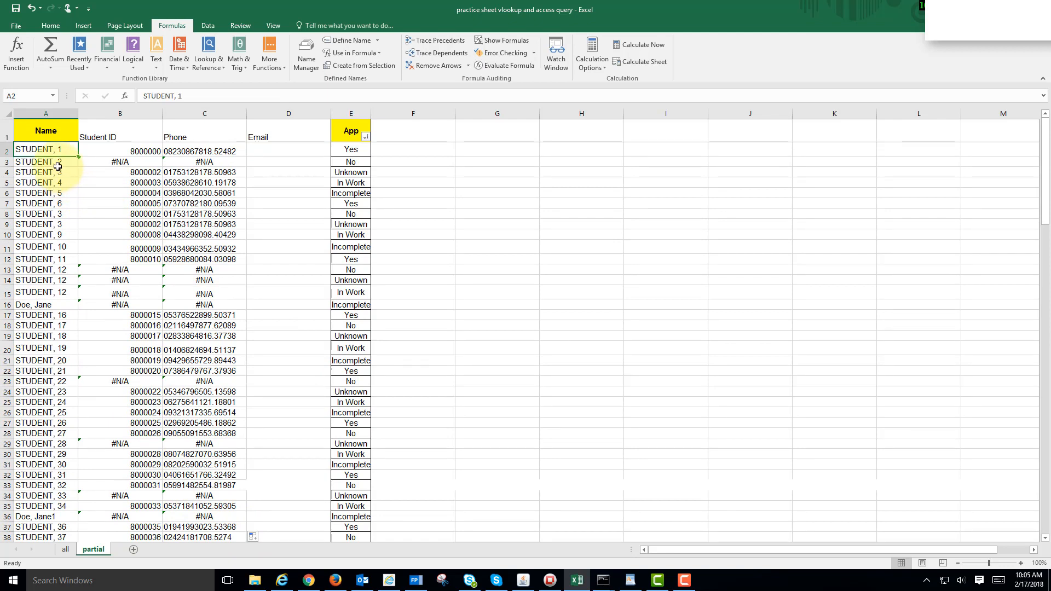
left_click(221, 151)
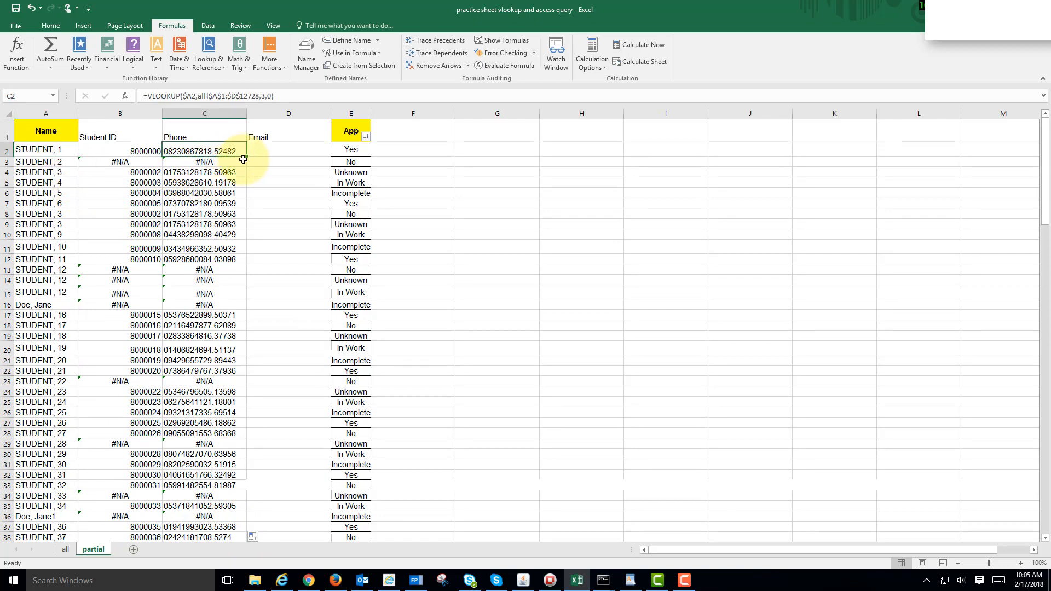
Copy the VLOOKUP formula from C2 across to the Email cell D2 with the column index number set to 4
left_click_drag(246, 156, 306, 154)
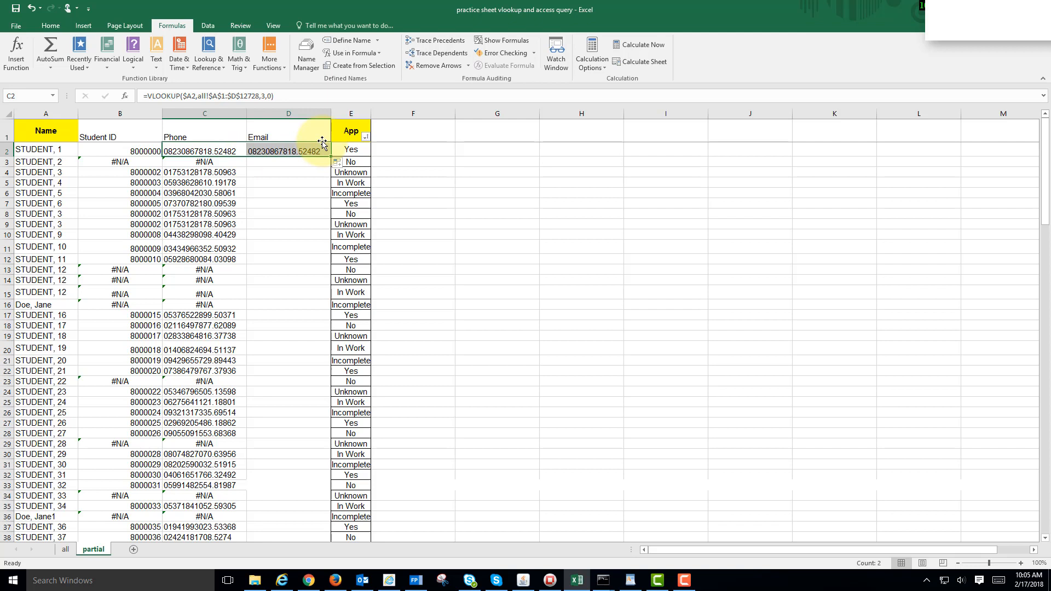
left_click(264, 97)
key("BackSpace")
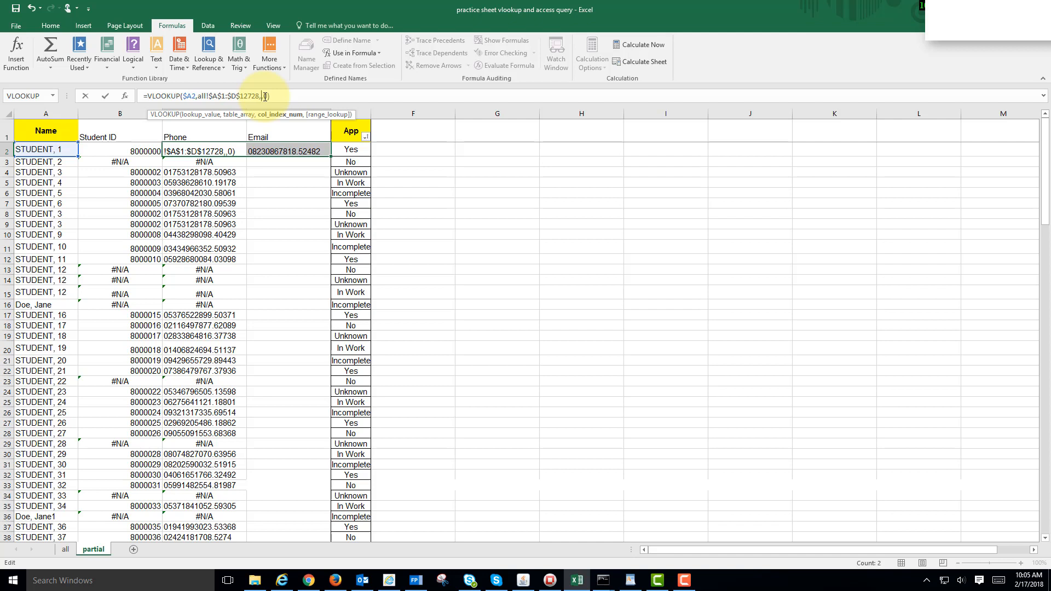
type("4")
key("Return")
Fill D2's VLOOKUP formula down the Email column alongside the listed students
left_click(287, 149)
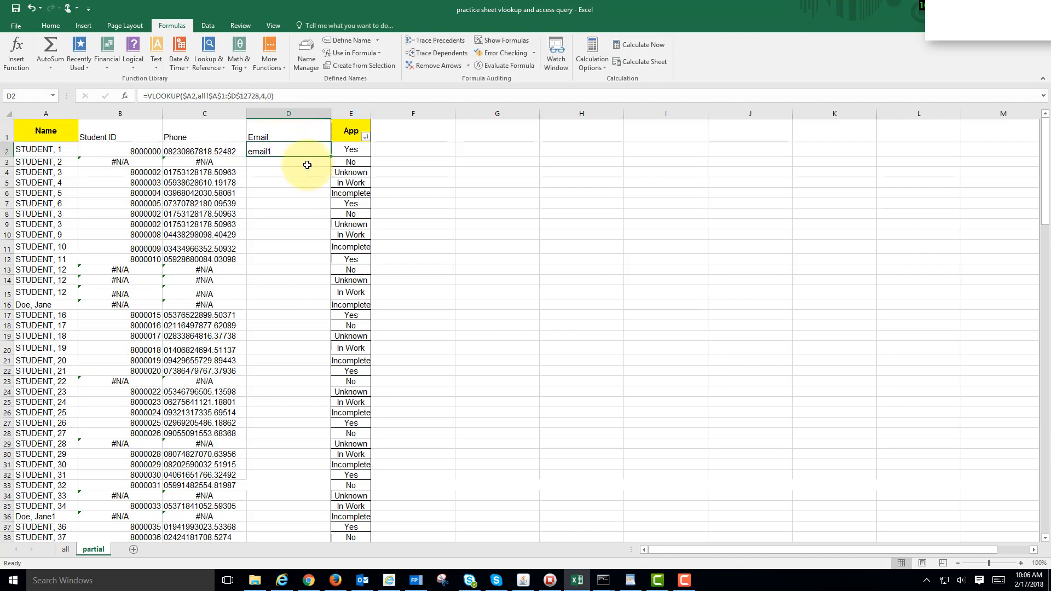
left_click_drag(327, 160, 303, 434)
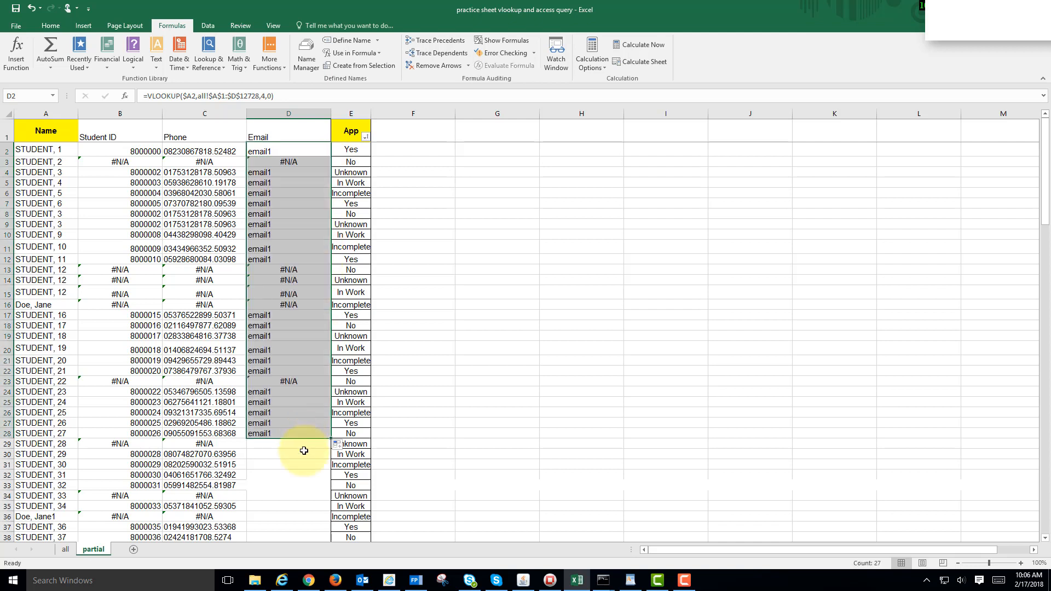
left_click_drag(329, 437, 324, 584)
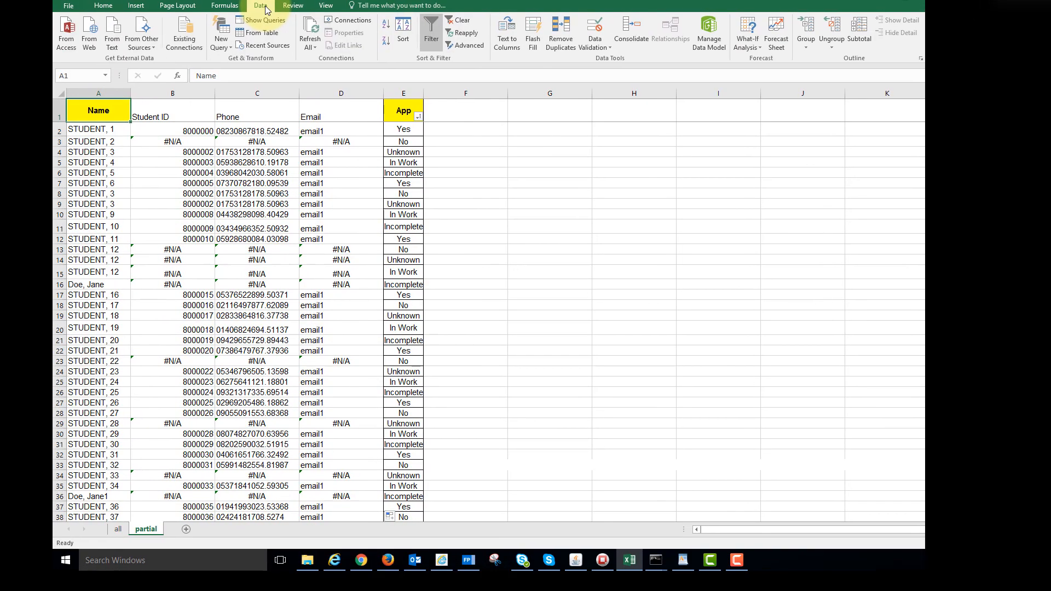
Reset the filter so it covers all the headings, and filter Student ID to show only the #N/A rows
left_click(435, 25)
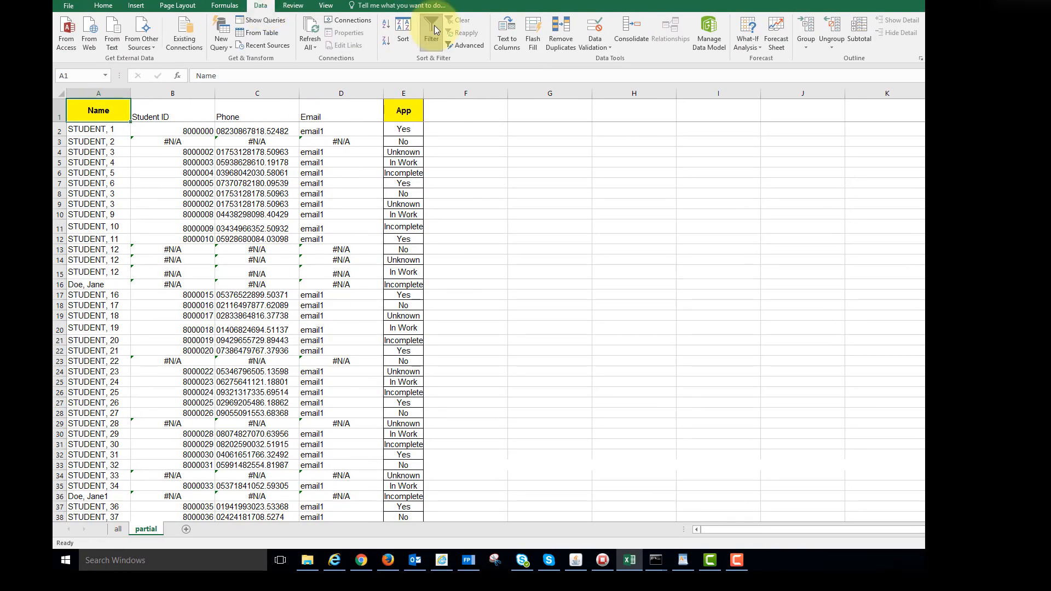
left_click(435, 25)
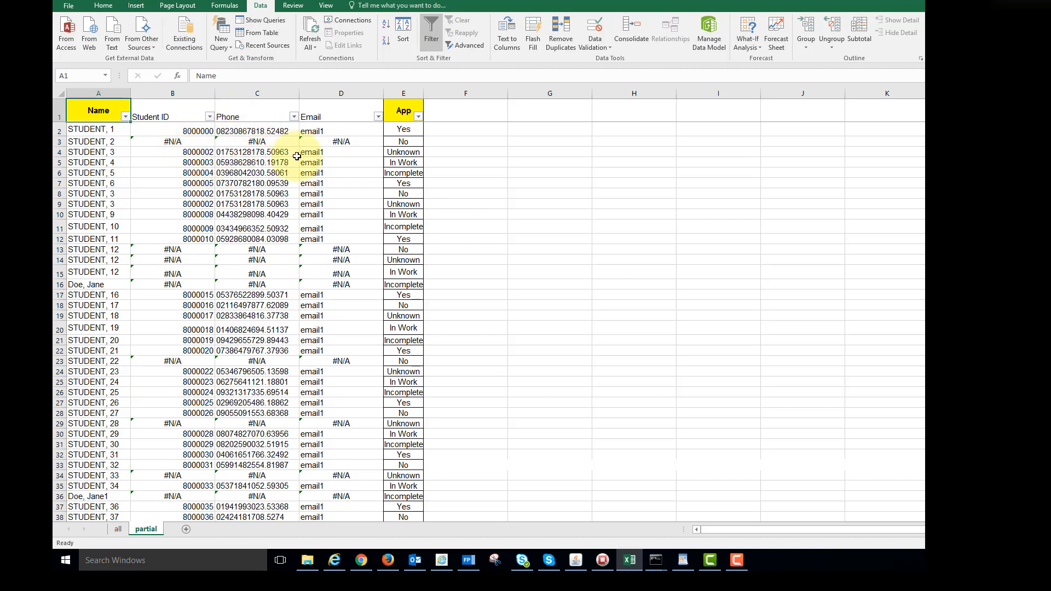
left_click(209, 117)
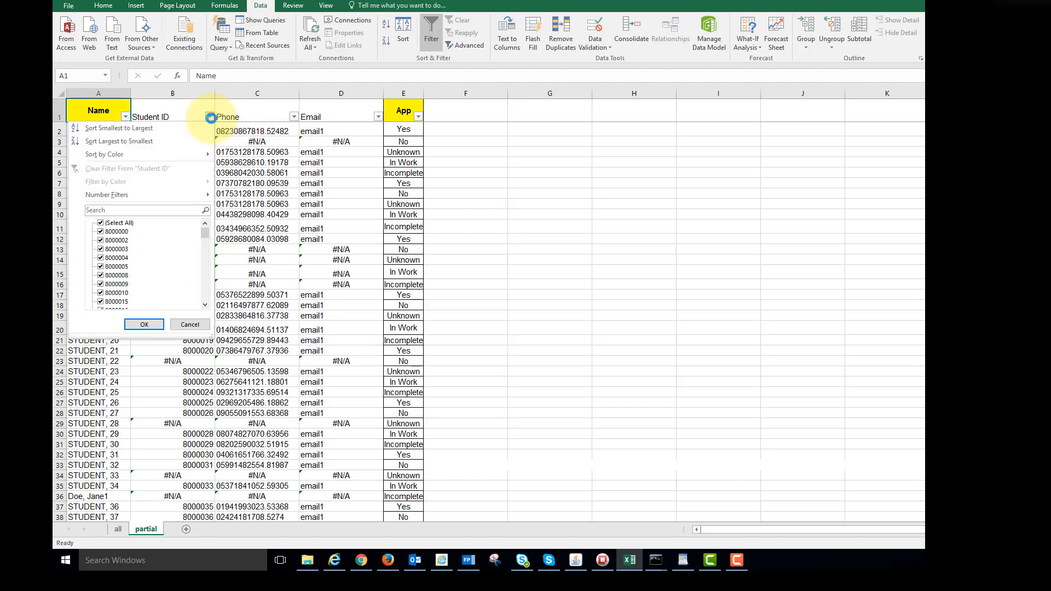
left_click(118, 223)
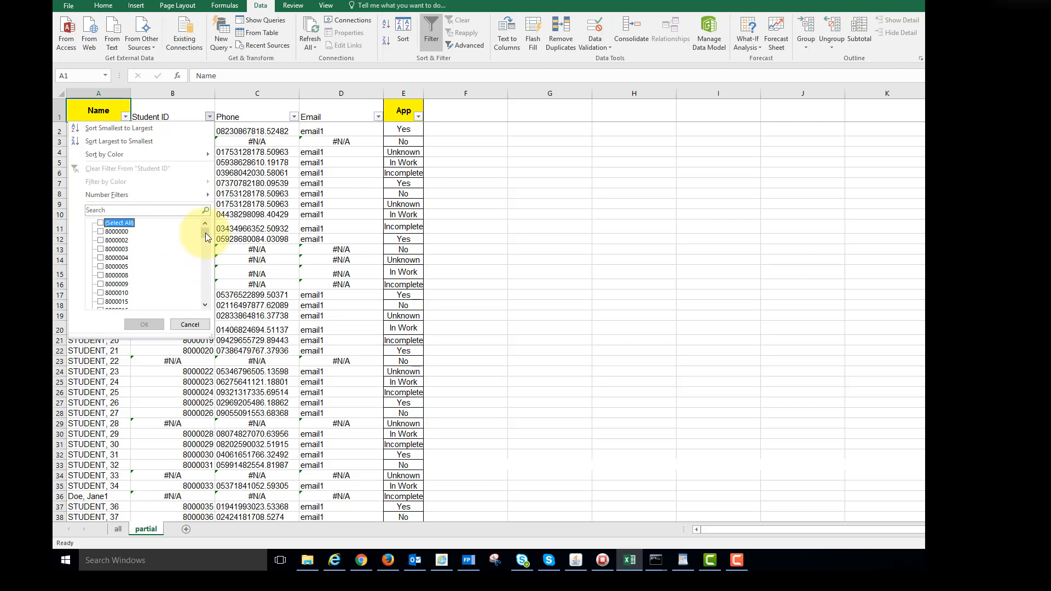
left_click_drag(206, 235, 205, 297)
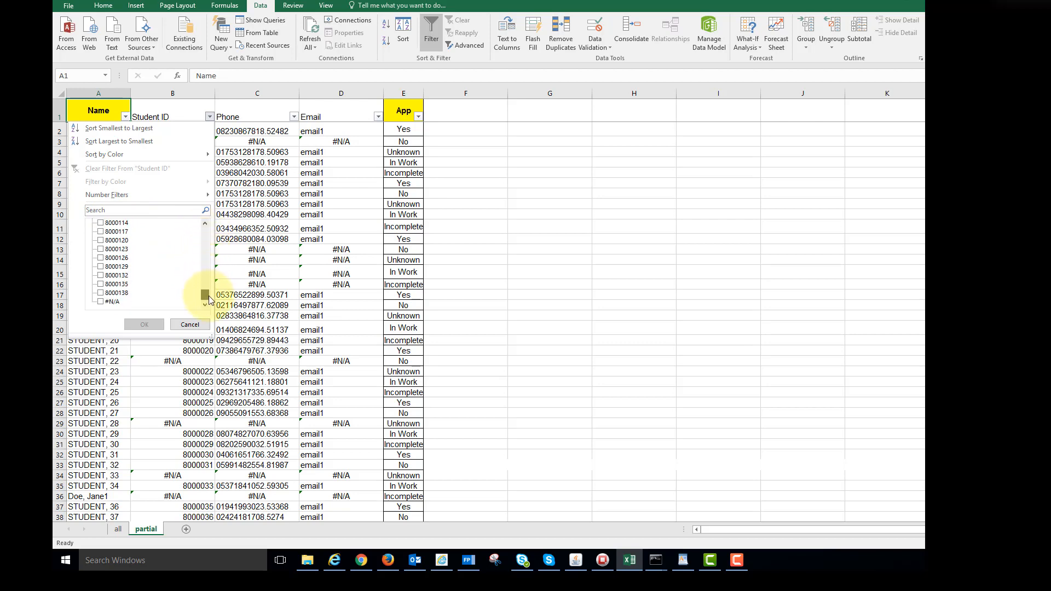
left_click(113, 302)
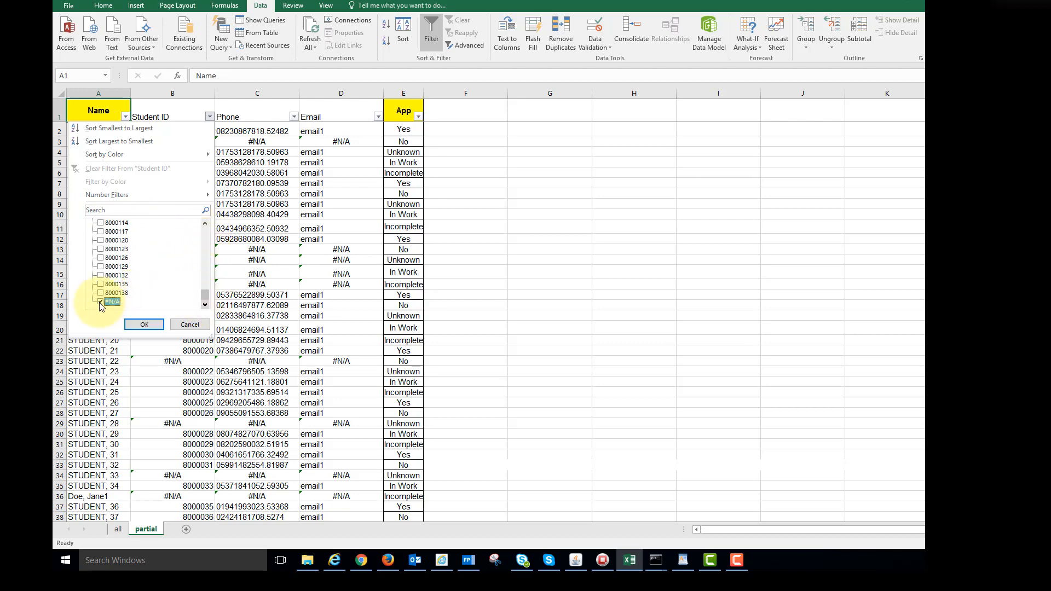
left_click(144, 325)
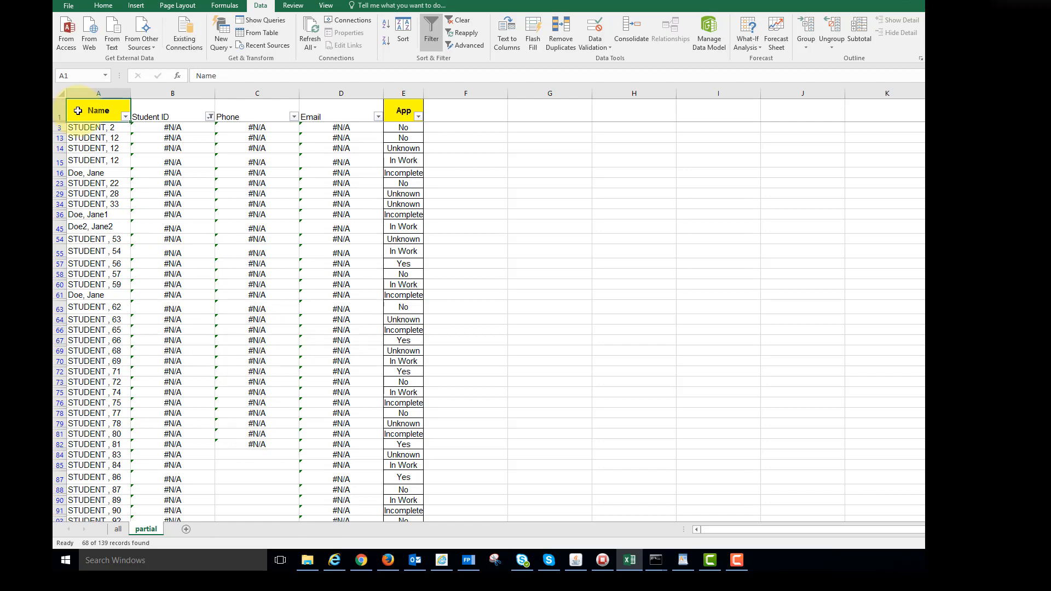
Select the filtered table from the Name heading in A1 through the App column at row 139 and copy it
key("shift+Down")
key("shift+Down")
key("shift+Down")
key("shift+Down")
key("shift+Down")
key("shift+Down")
key("shift+Down")
key("shift+Down")
key("shift+Down")
key("shift+Down")
key("shift+Down")
key("shift+Down")
key("shift+Down")
key("shift+Down")
key("shift+Down")
key("shift+Down")
key("shift+Down")
key("shift+Down")
key("shift+Down")
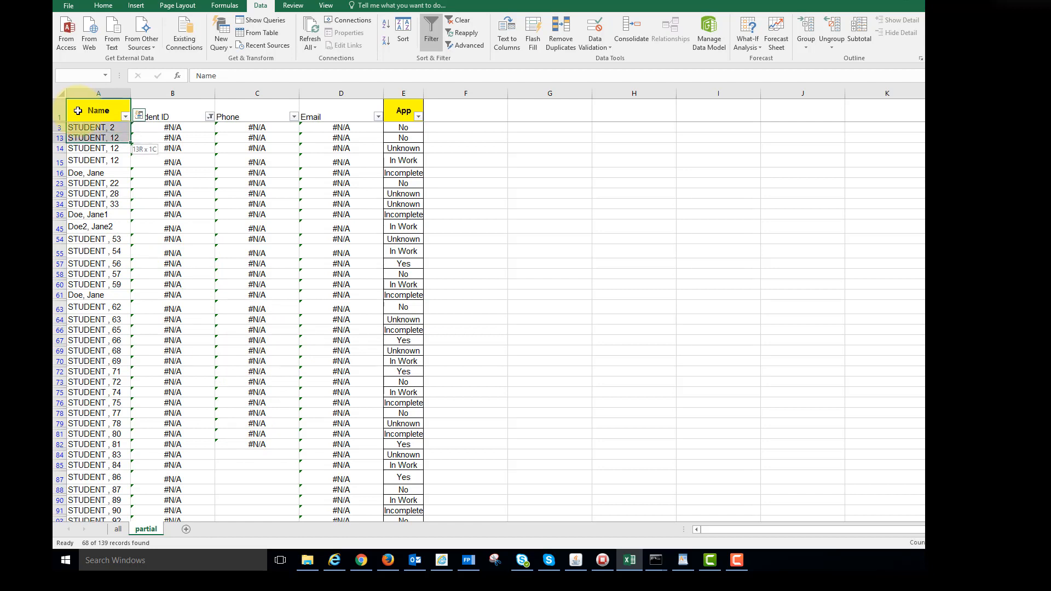
key("shift+Down")
key("shift+Down")
key("shift+Down")
key("shift+Down")
key("shift+Down")
key("shift+Down")
key("shift+Down")
key("shift+Down")
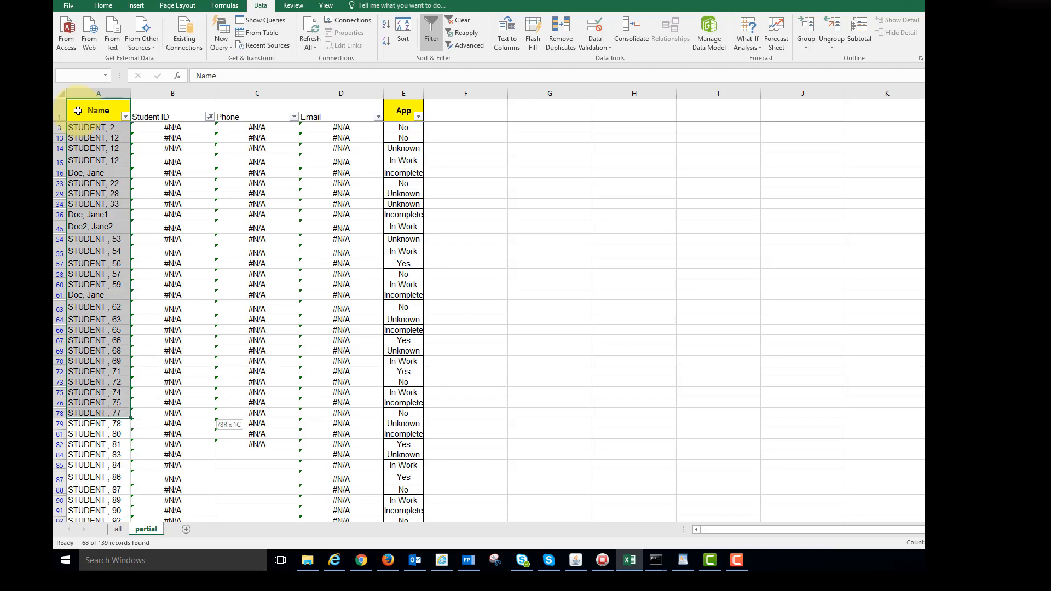
key("shift+Right")
key("shift+Right")
key("shift+Right")
key("shift+Right")
key("shift+Down")
key("shift+Down")
key("shift+Down")
key("shift+Down")
key("shift+Down")
key("shift+Down")
key("shift+Down")
key("shift+Down")
key("shift+Down")
key("shift+Down")
key("shift+Down")
key("shift+Down")
key("shift+Down")
key("shift+Down")
key("shift+Down")
key("shift+Down")
key("shift+Down")
key("shift+Down")
key("shift+Down")
key("shift+Down")
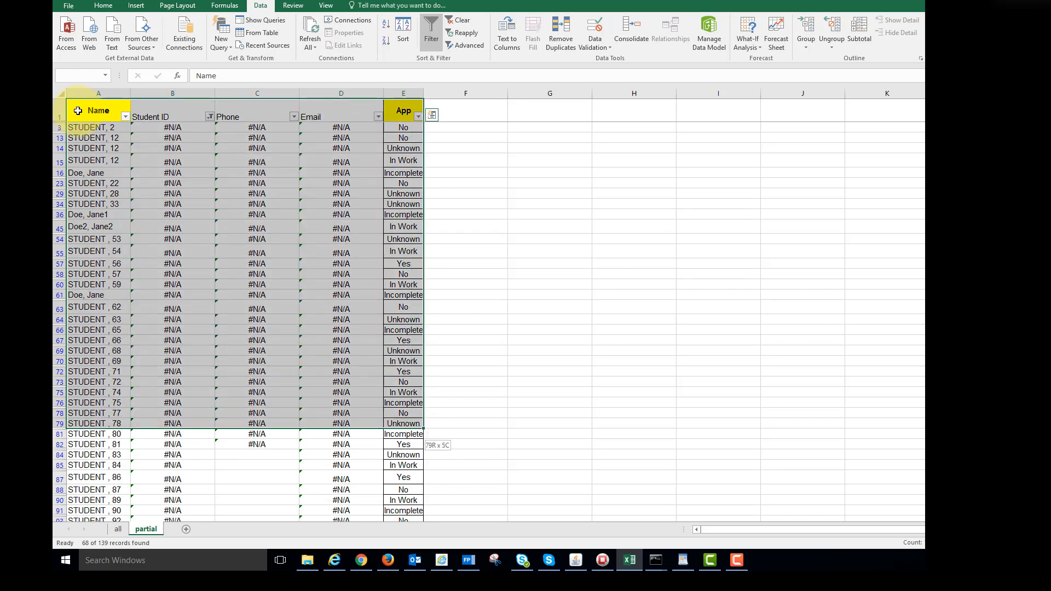
key("shift+Down")
key("shift+Down")
key("shift+Down")
key("shift+Down")
key("shift+Down")
key("shift+Down")
key("shift+Down")
key("shift+Down")
key("shift+Down")
key("shift+Down")
key("shift+Down")
key("shift+Down")
key("shift+Down")
key("shift+Down")
key("shift+Down")
key("shift+Down")
key("shift+Down")
key("shift+Down")
key("shift+Down")
key("shift+Down")
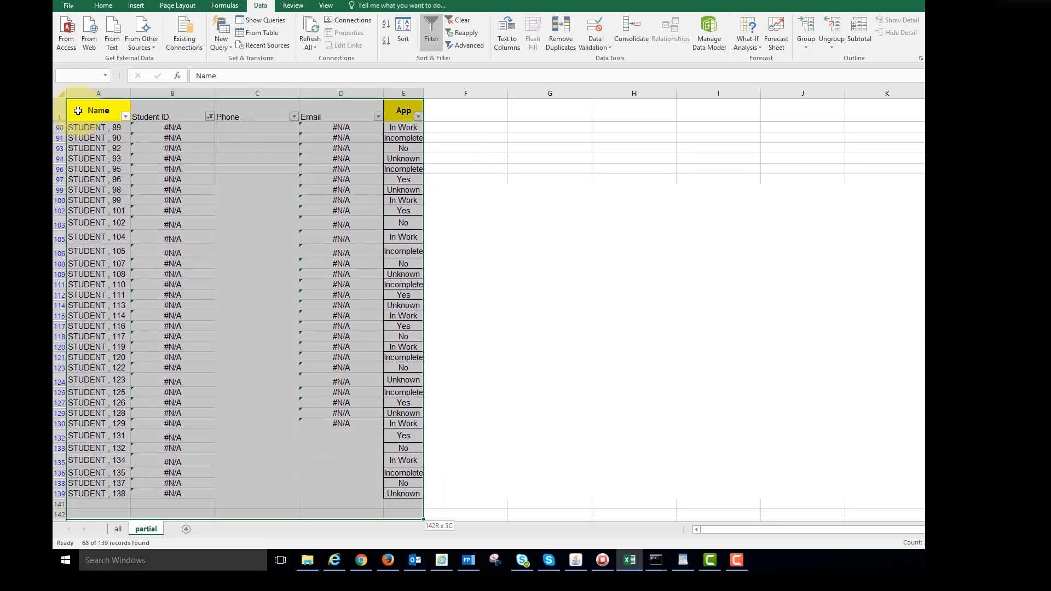
key("shift+Up")
key("shift+Up")
key("shift+Up")
key("shift+Up")
key("shift+Up")
key("shift+Up")
key("shift+Up")
key("shift+Up")
key("shift+Up")
key("shift+Up")
key("shift+Up")
key("shift+Up")
key("ctrl+c")
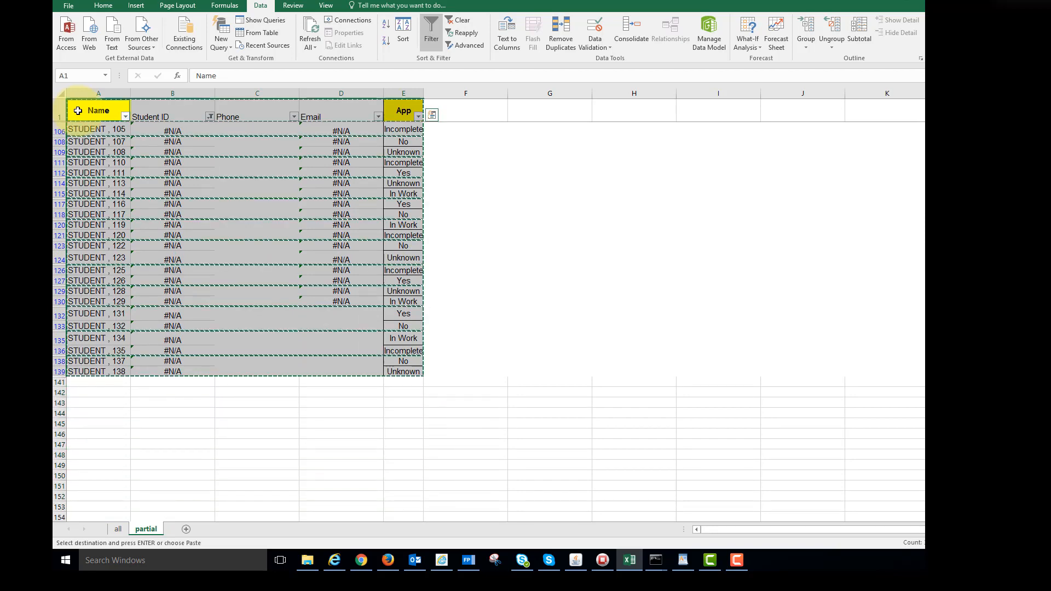
Paste the copied #N/A rows into A1 of a new sheet and fit the widths of columns A to C
left_click(187, 529)
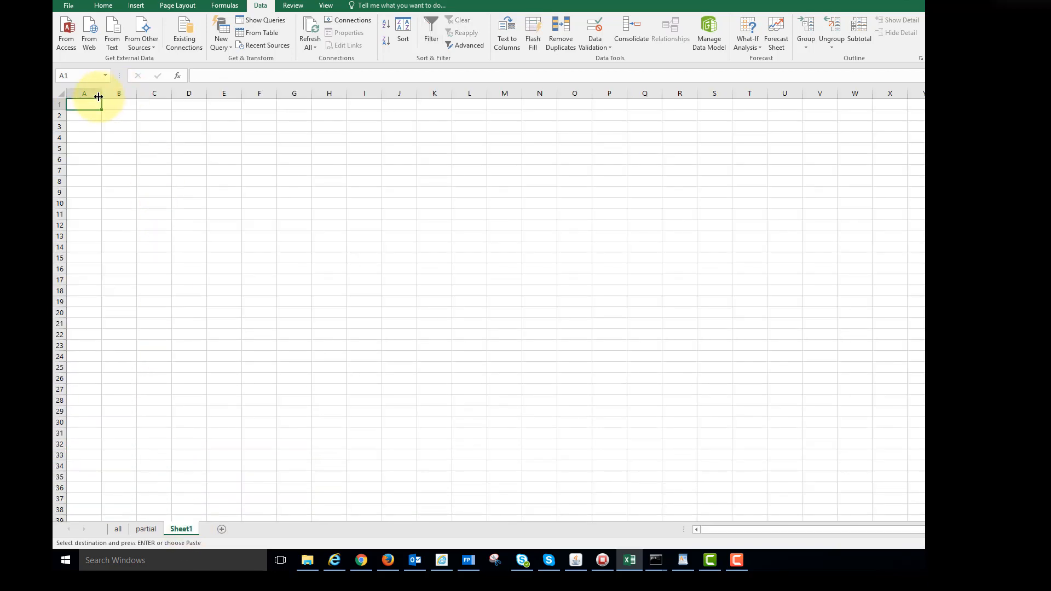
key("ctrl+v")
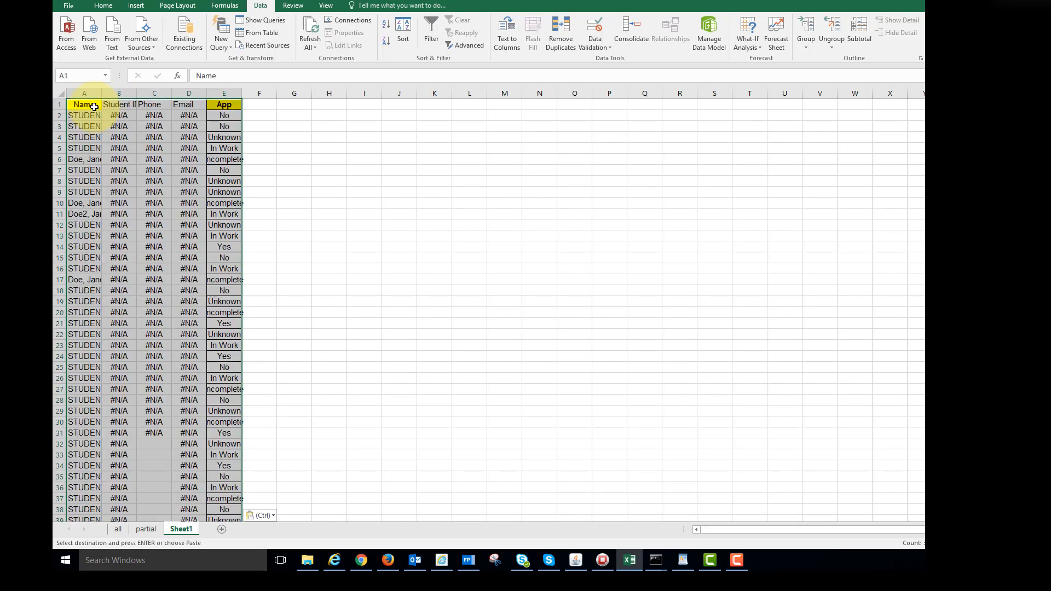
double_click(102, 93)
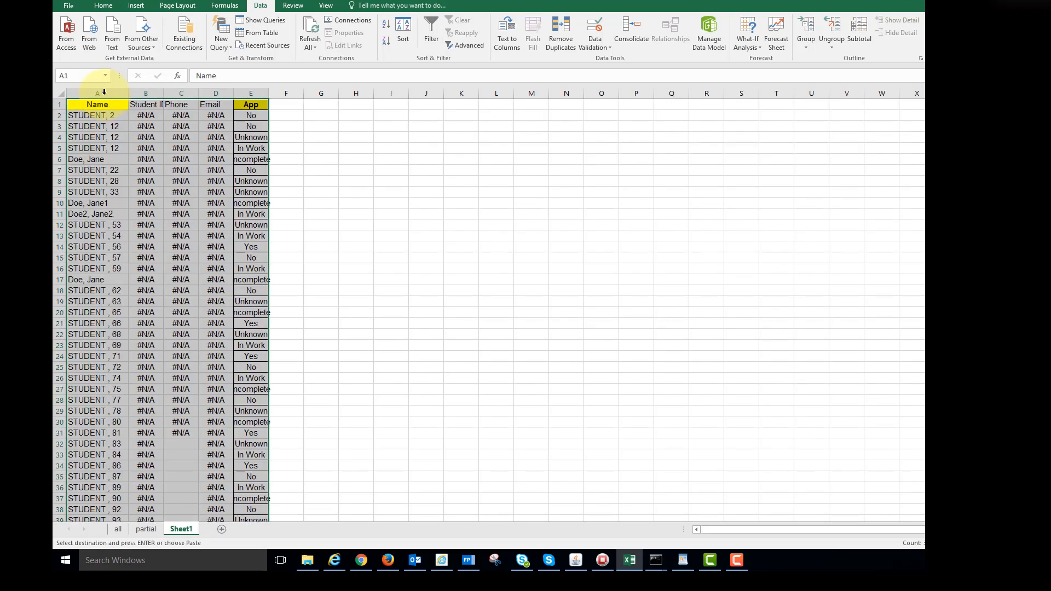
double_click(163, 89)
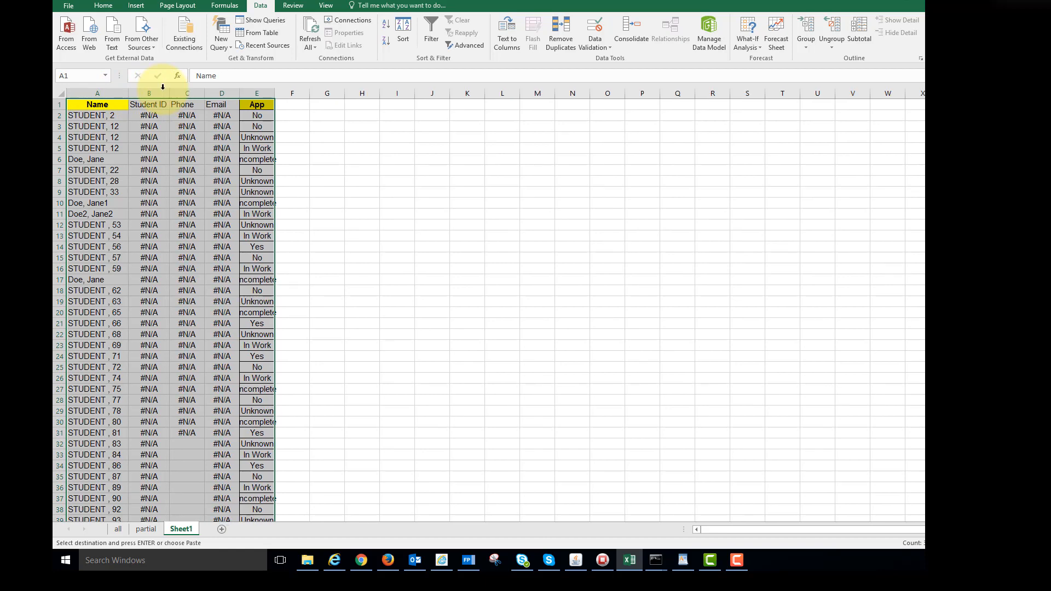
double_click(205, 96)
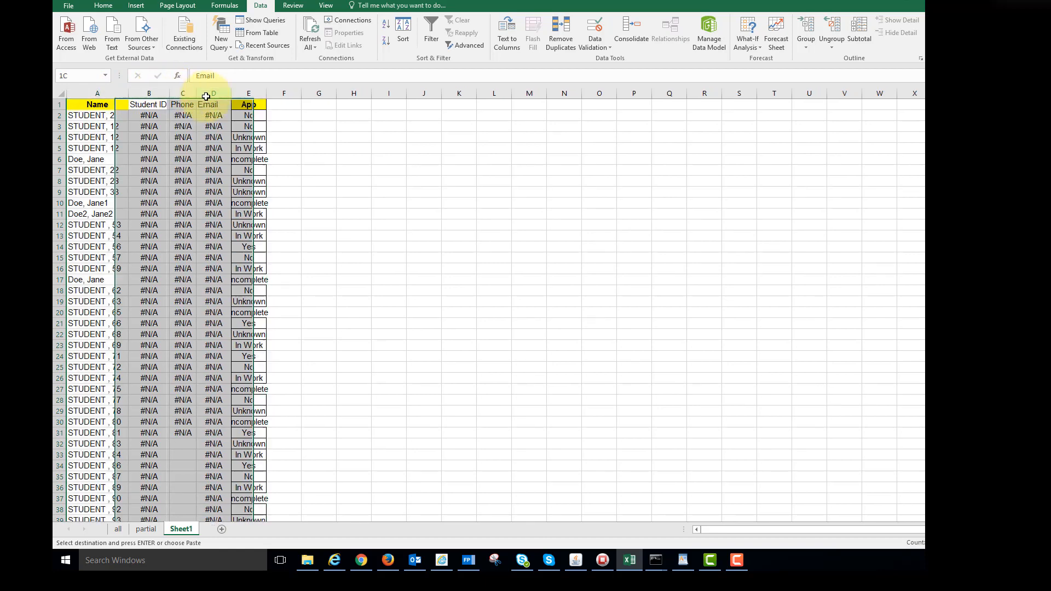
left_click(206, 96)
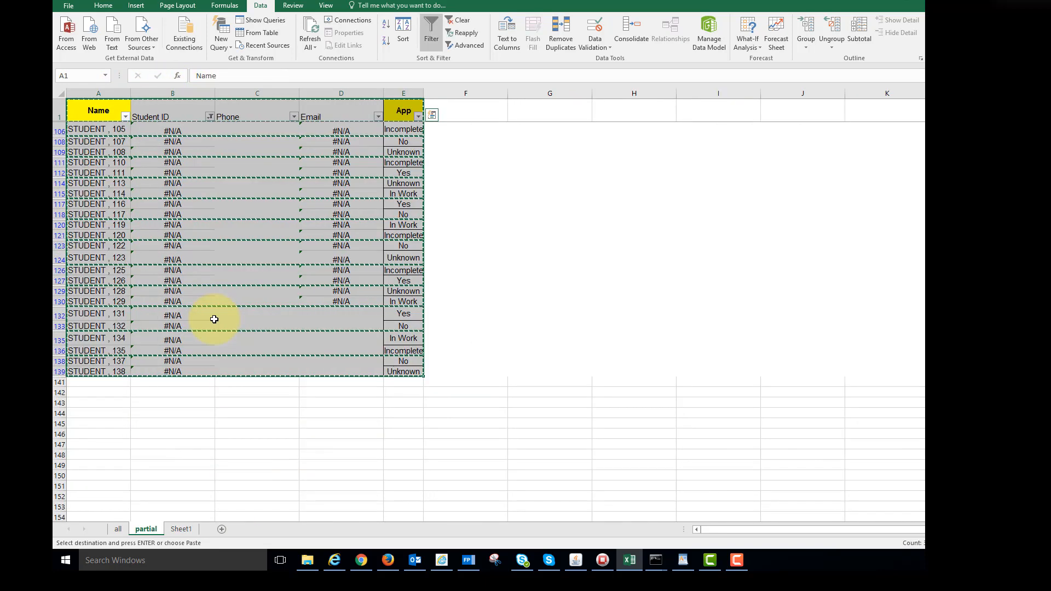
Delete the entire selected rows, including the heading row, from the filtered table on the "partial" sheet
right_click(234, 275)
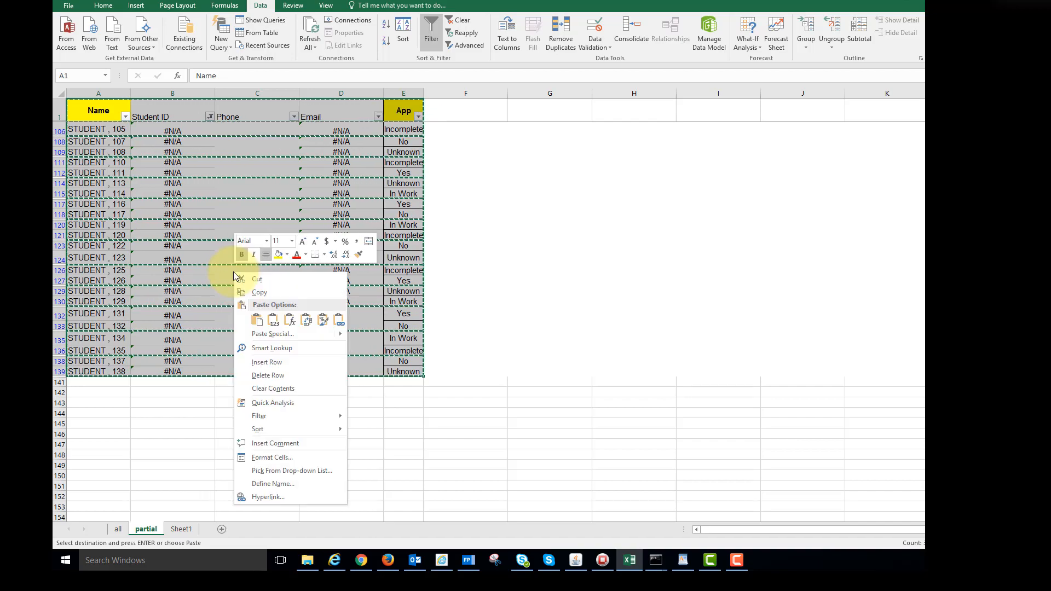
left_click(258, 375)
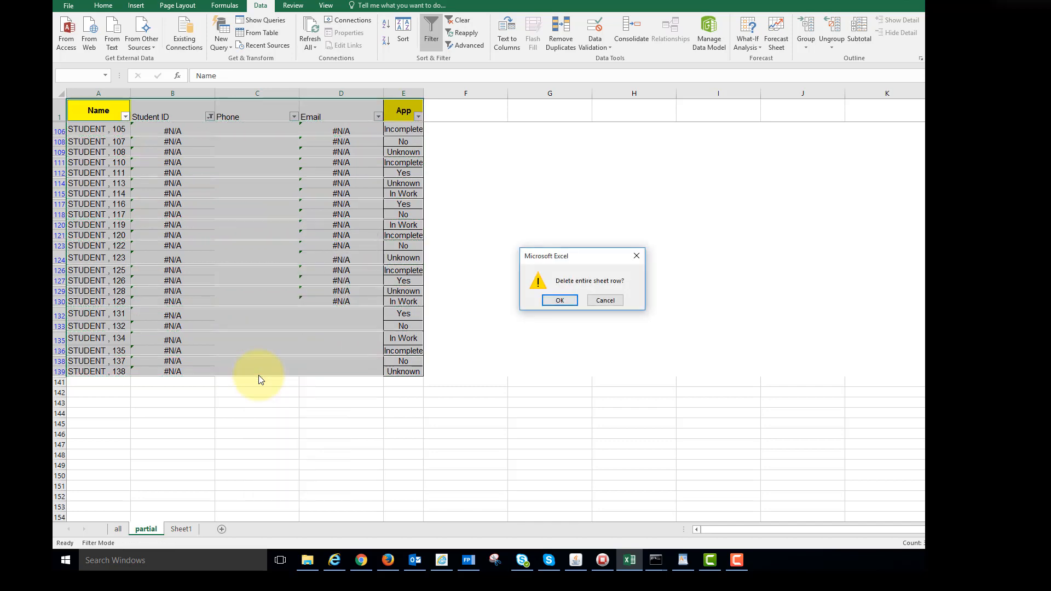
left_click(559, 300)
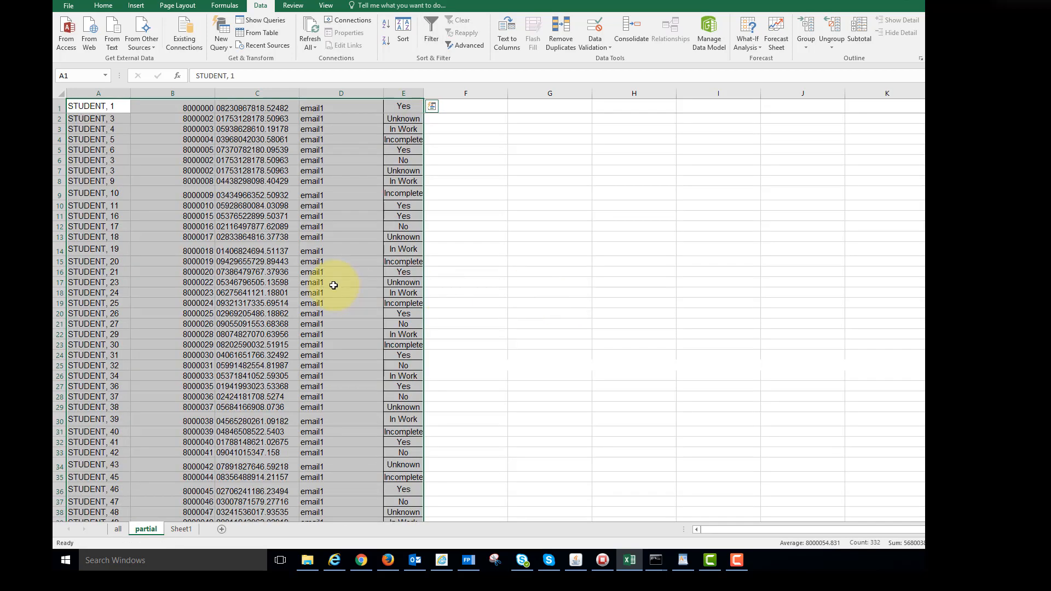
Check the remaining student rows on the "partial" sheet, moving up column A to cell A1
left_click(234, 261)
key("Left")
key("Left")
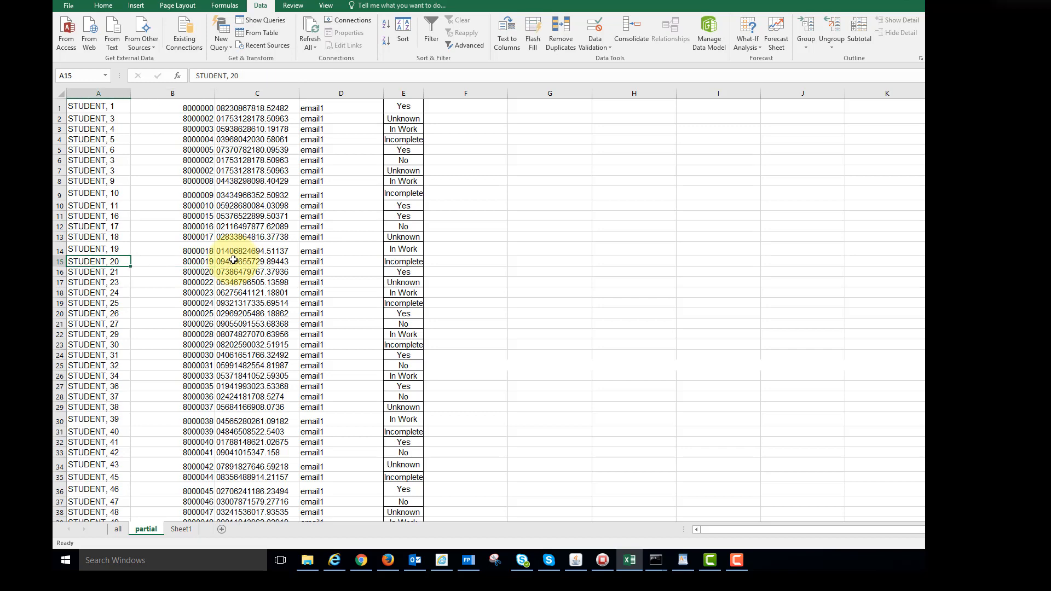
key("Up")
key("Up")
key("Up")
key("Up")
key("Up")
key("Up")
key("Up")
key("Up")
key("Up")
key("Up")
key("Up")
key("Up")
key("Up")
key("Up")
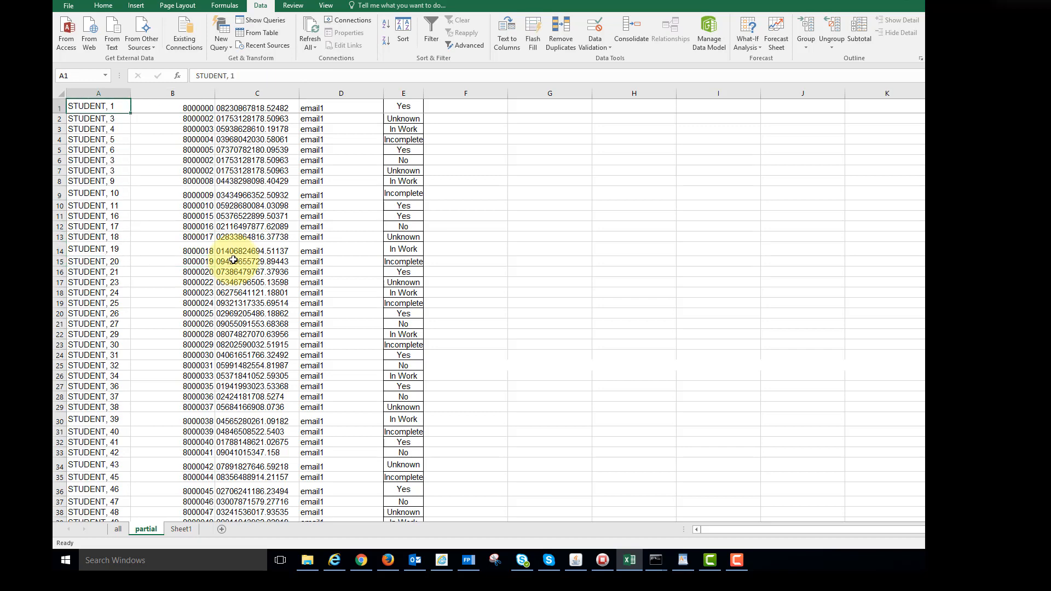
Copy the range A1:E31, including the headings, from Sheet1
left_click(184, 529)
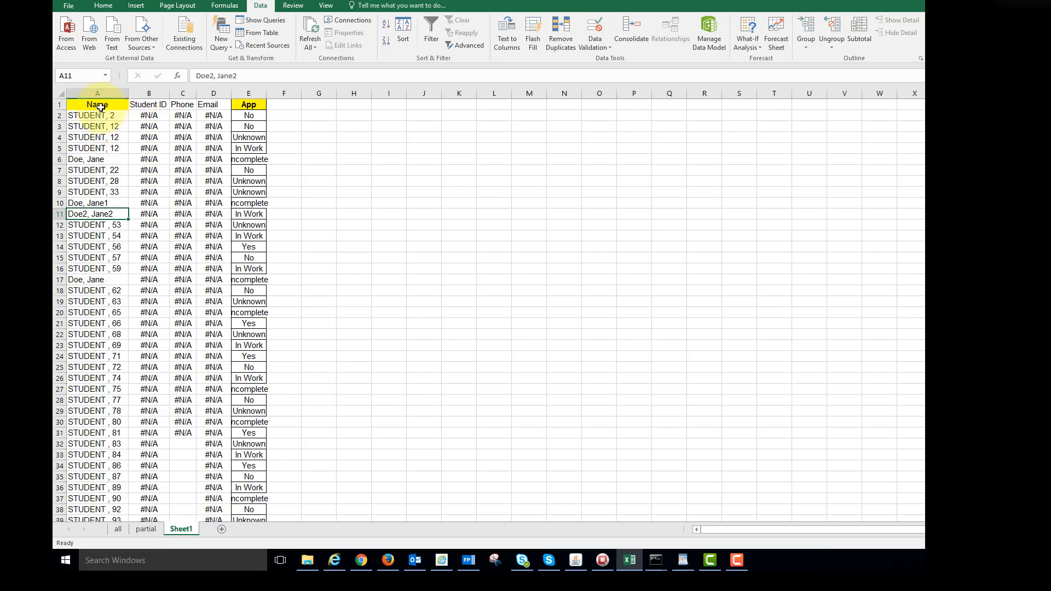
left_click_drag(101, 104, 250, 432)
right_click(251, 432)
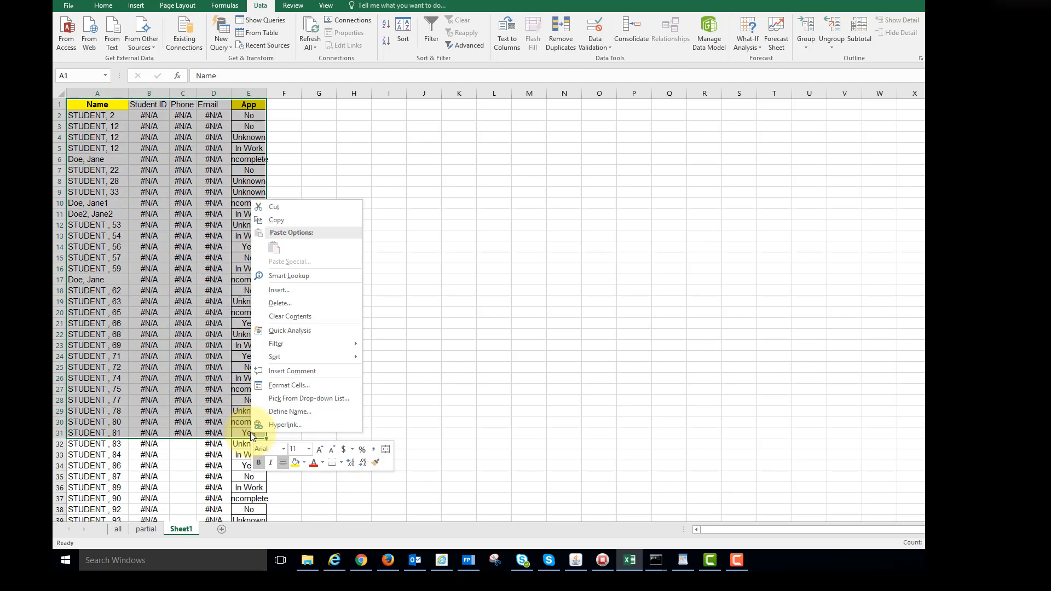
left_click(287, 221)
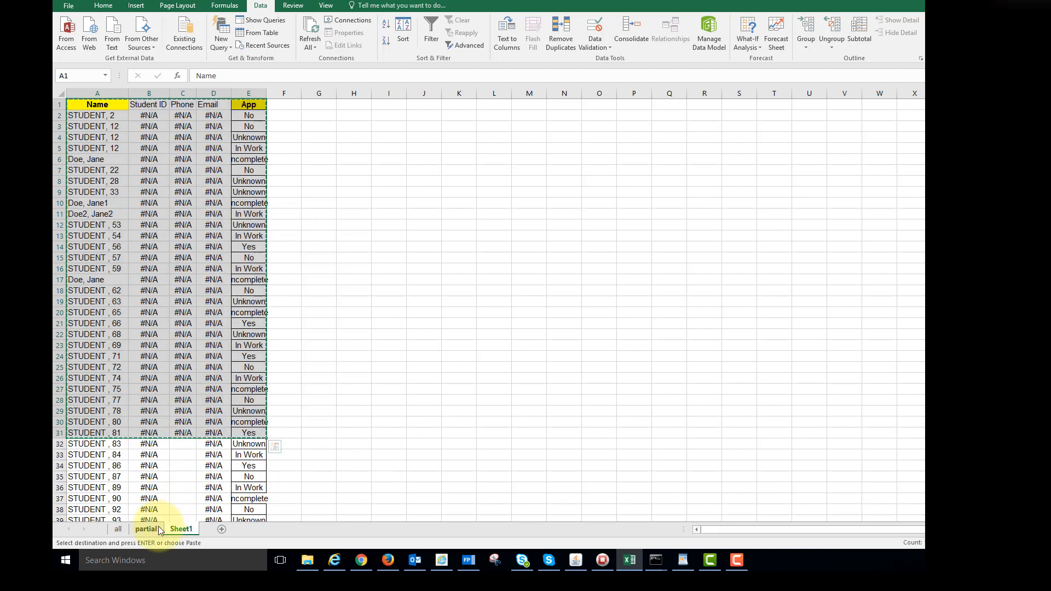
Paste the copied range on the "partial" sheet at A72, directly below the last student row
left_click(147, 528)
left_click(106, 509)
key("Page_Down")
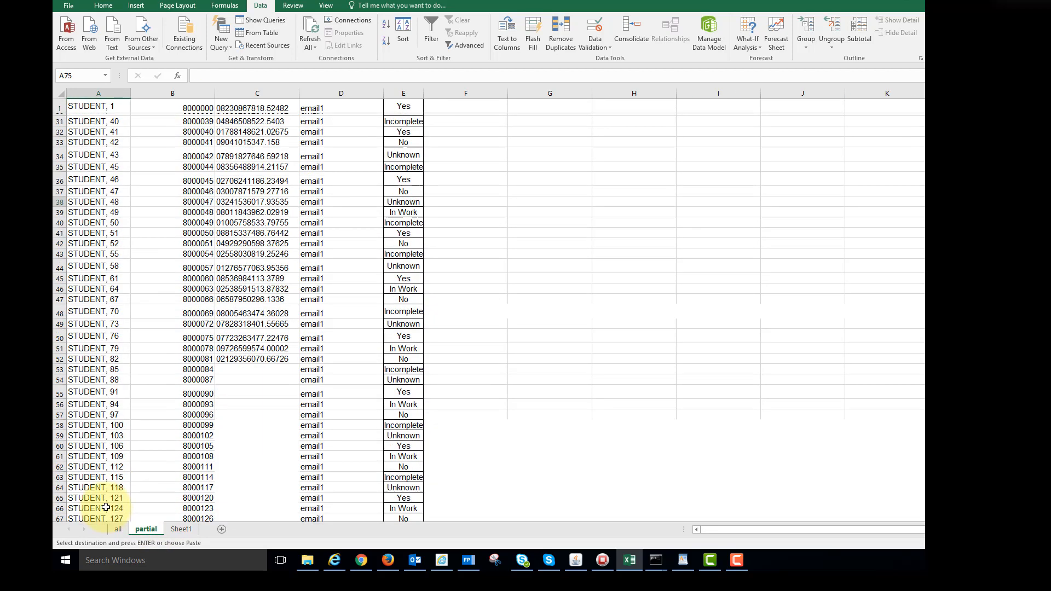
key("Up")
key("Up")
key("Up")
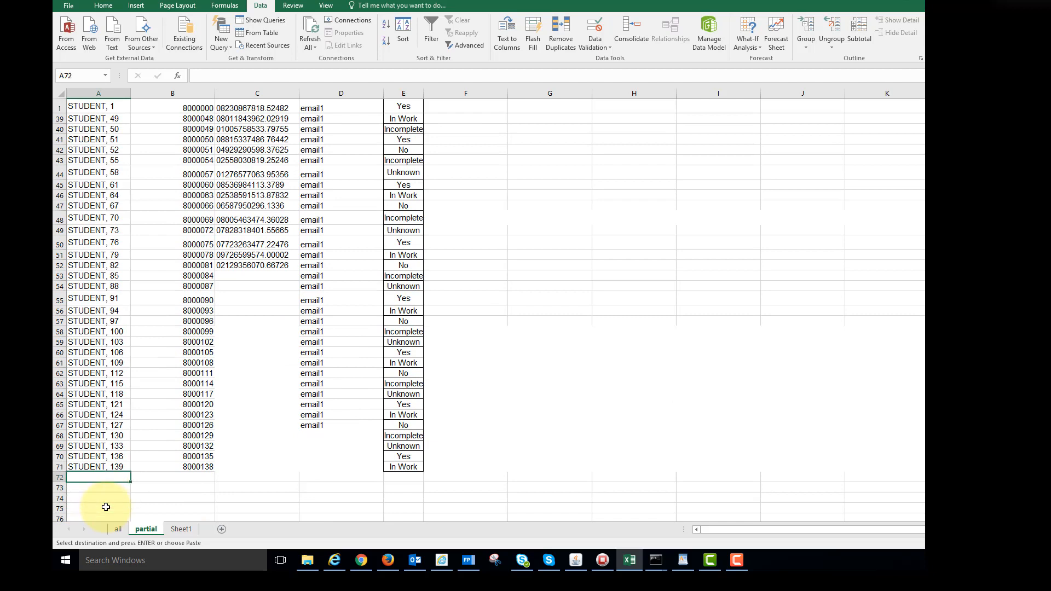
key("ctrl+v")
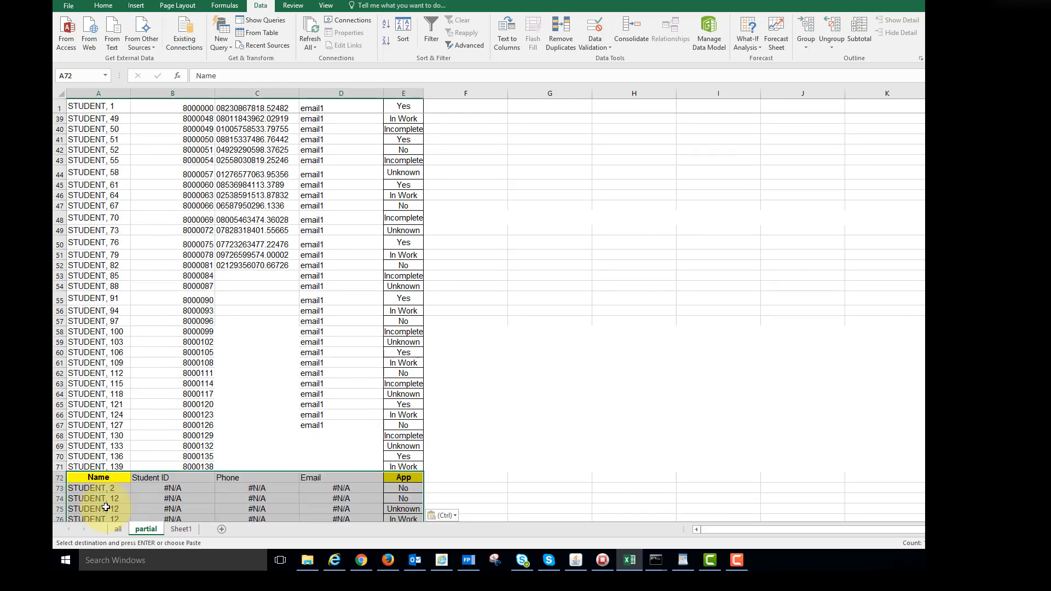
Select the entire pasted heading row 72 on the "partial" sheet and bring up its editing options
left_click(57, 477)
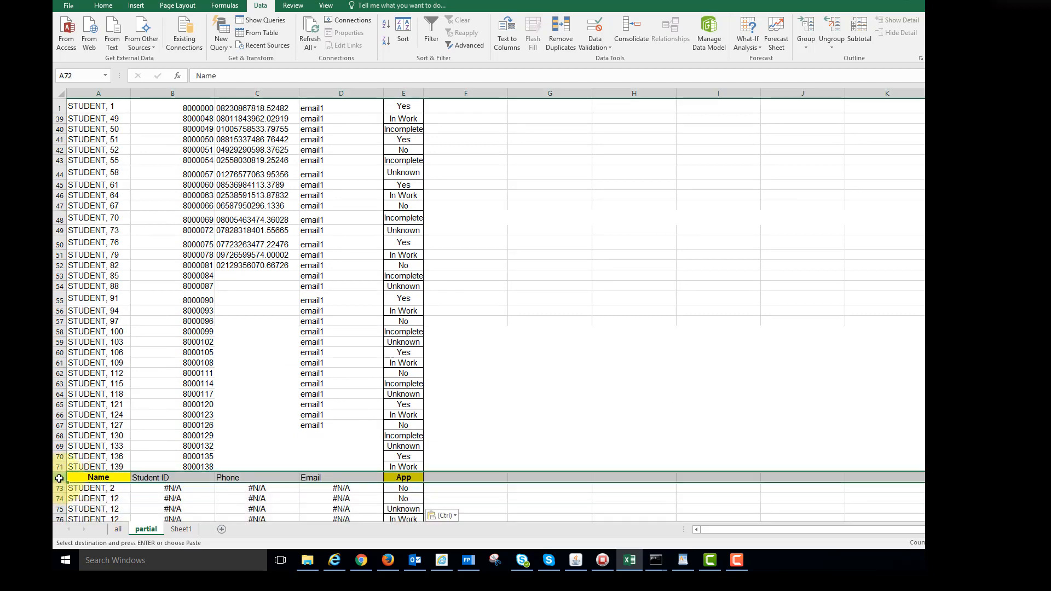
right_click(59, 480)
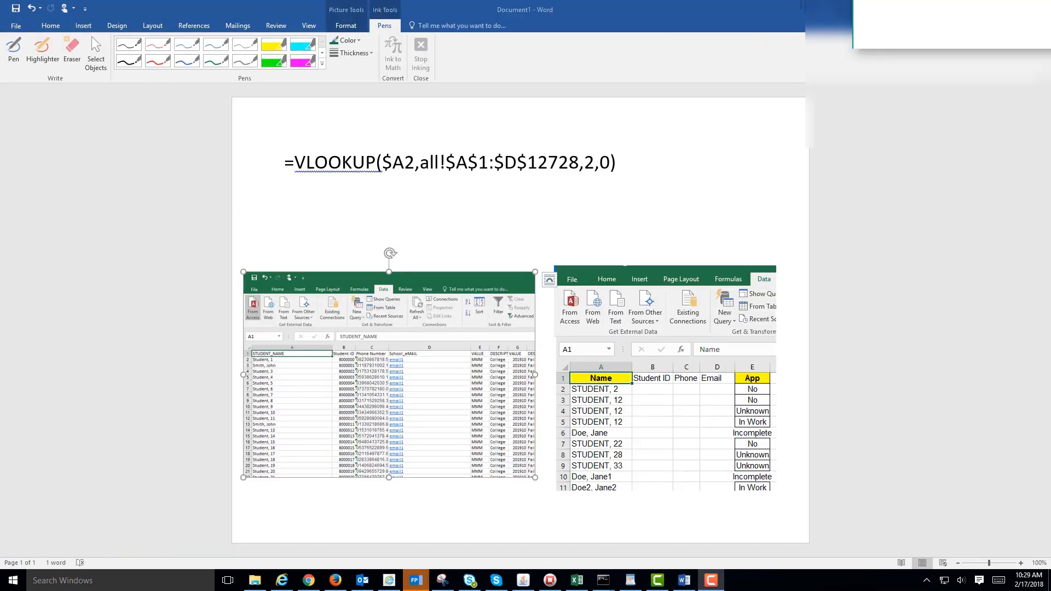
Switch to the Word document and, with a green pen, circle the equals sign and underline VLOOKUP in the formula
left_click(216, 61)
left_click_drag(288, 155, 286, 149)
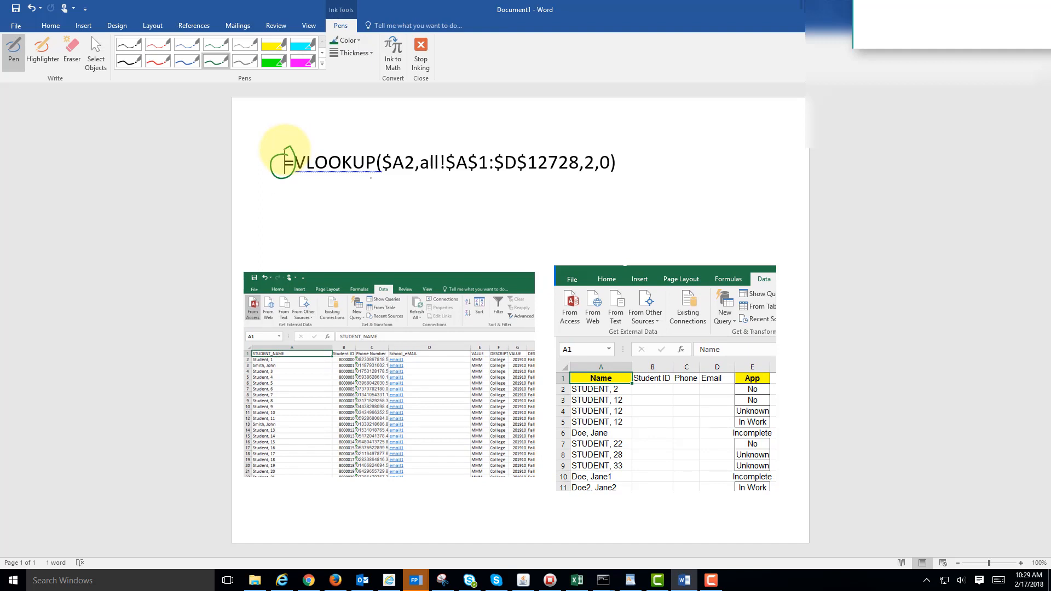
left_click_drag(371, 178, 293, 178)
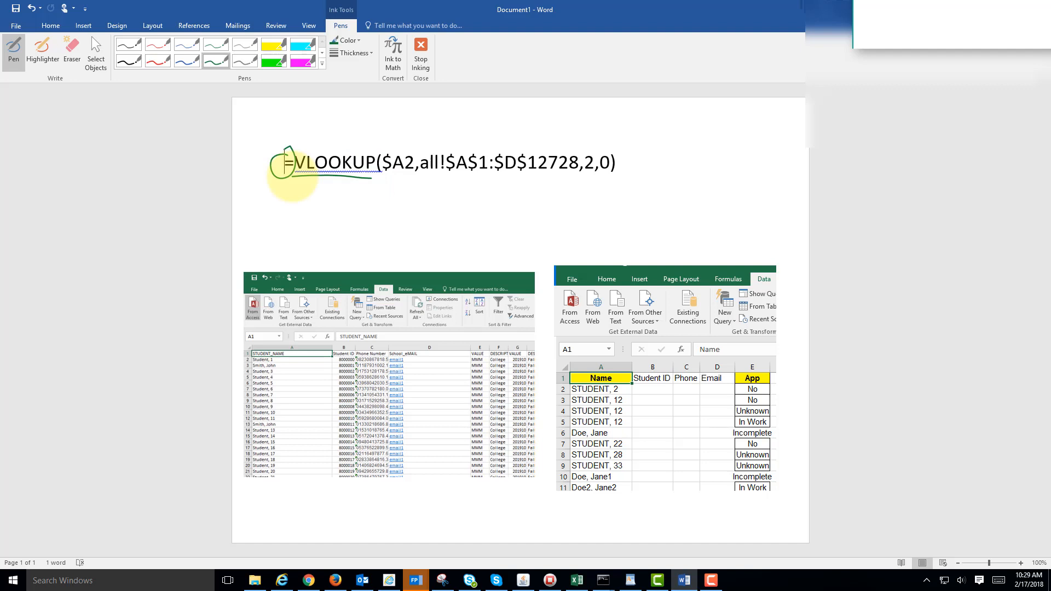
Circle $A2 in the formula and link it with an ink line to the Name column of the partial list picture, adding a stroke toward its dollar sign
left_click_drag(398, 146, 409, 145)
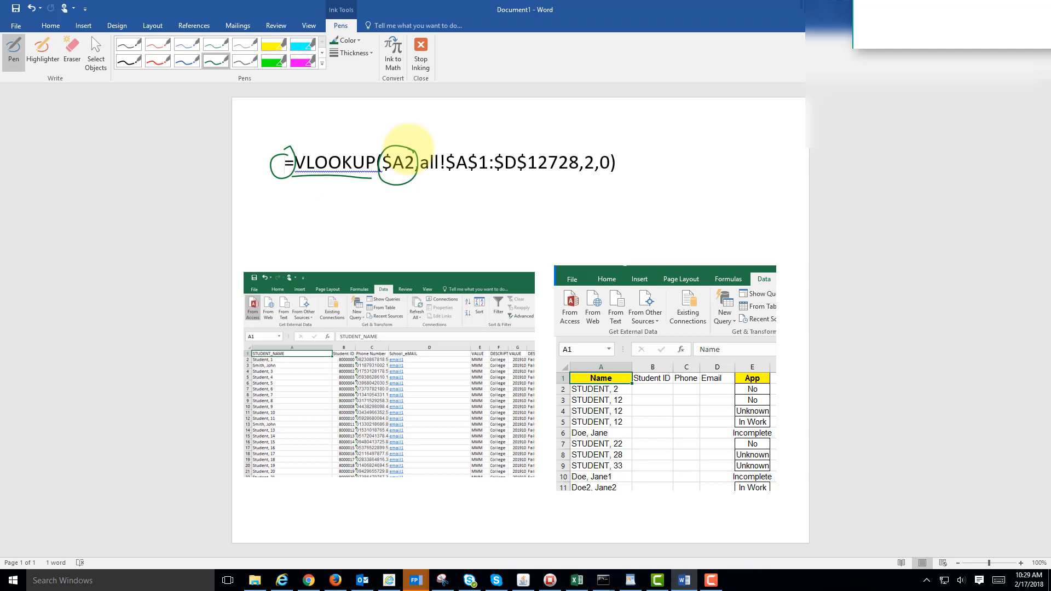
left_click_drag(402, 190, 643, 387)
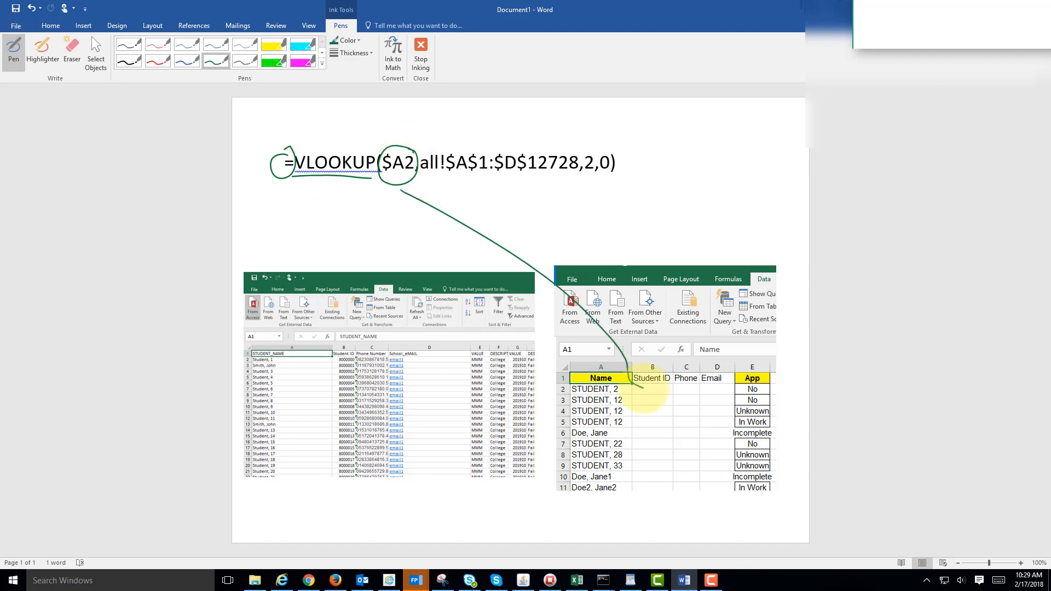
left_click_drag(383, 163, 345, 120)
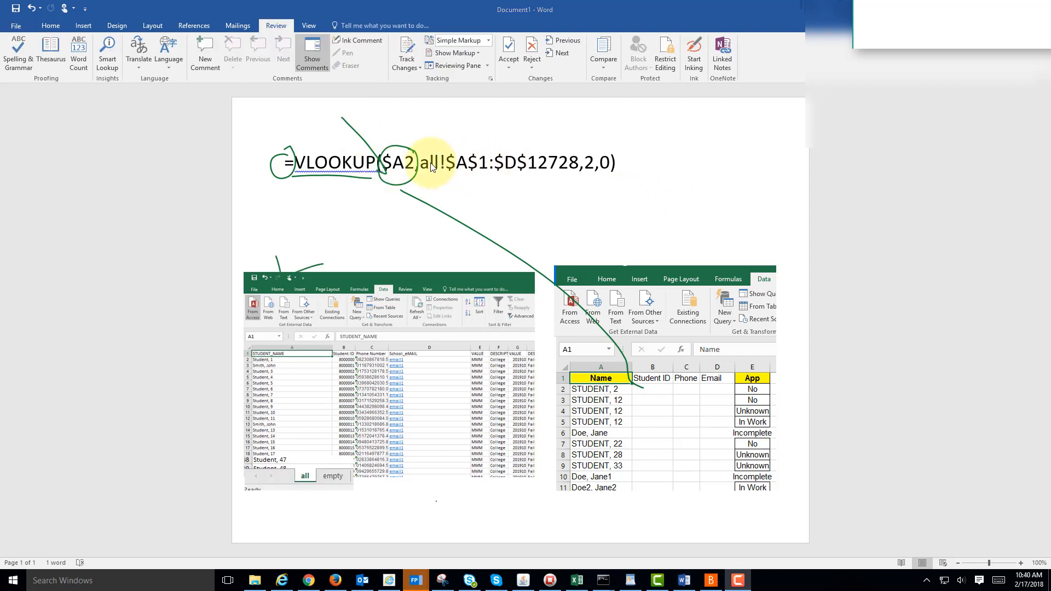
Circle the sheet name all! in the formula, link it to the "all" tab in the picture, and circle the neighbouring "empty" tab
left_click_drag(444, 174, 426, 138)
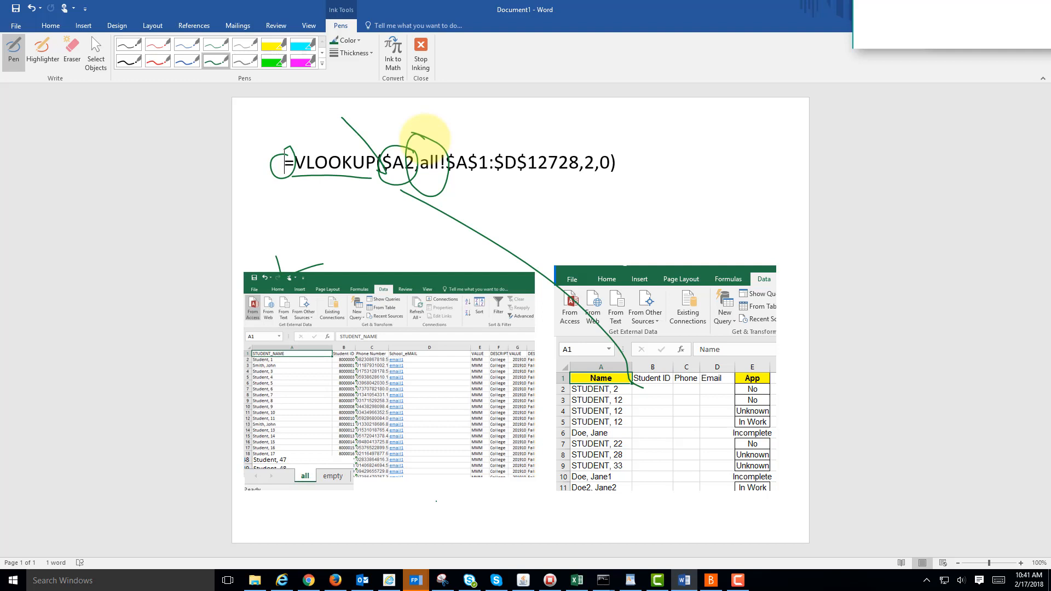
mouse_move(431, 201)
left_mouse_down()
mouse_move(348, 304)
mouse_move(302, 463)
left_mouse_up()
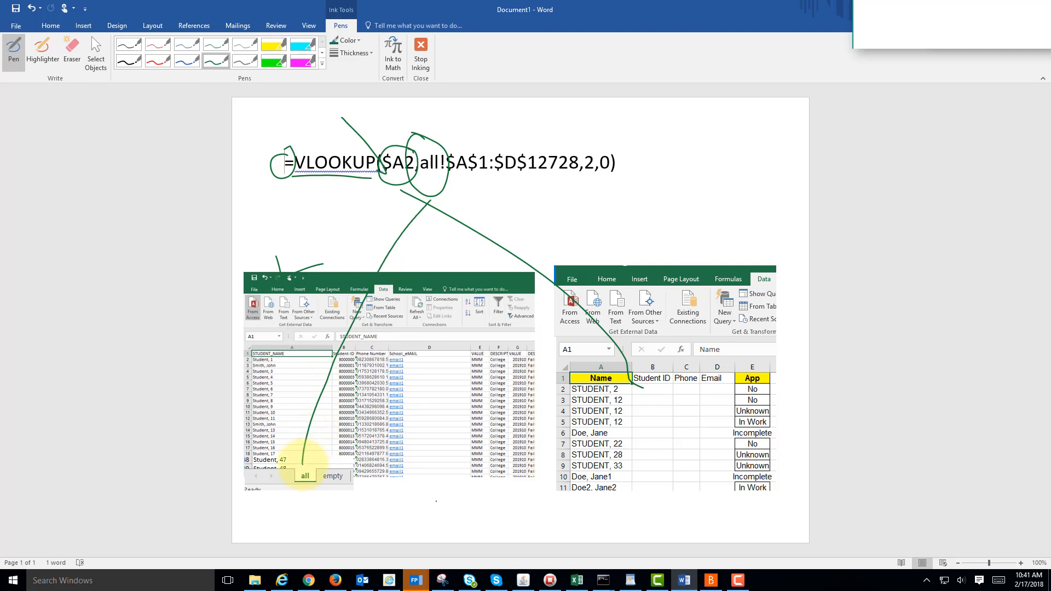
mouse_move(331, 455)
left_mouse_down()
mouse_move(317, 500)
mouse_move(368, 495)
mouse_move(342, 472)
left_mouse_up()
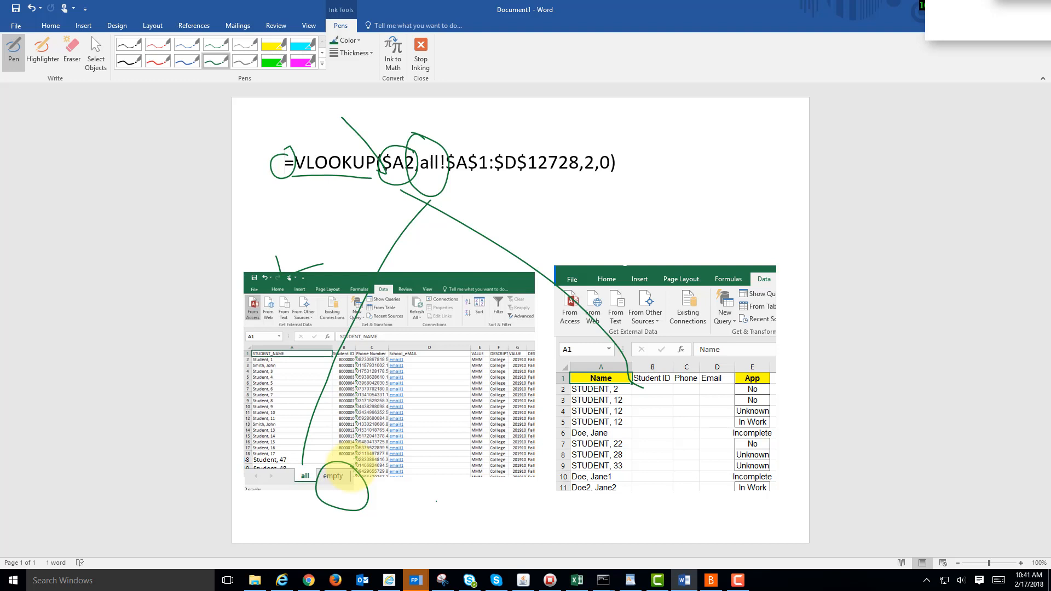
Circle the range $A$1:$D$12728 and link it to the full list picture, marking column A, column D and the downward extent of the data
mouse_move(462, 144)
left_mouse_down()
mouse_move(430, 169)
mouse_move(470, 188)
mouse_move(527, 192)
mouse_move(582, 165)
mouse_move(468, 136)
left_mouse_up()
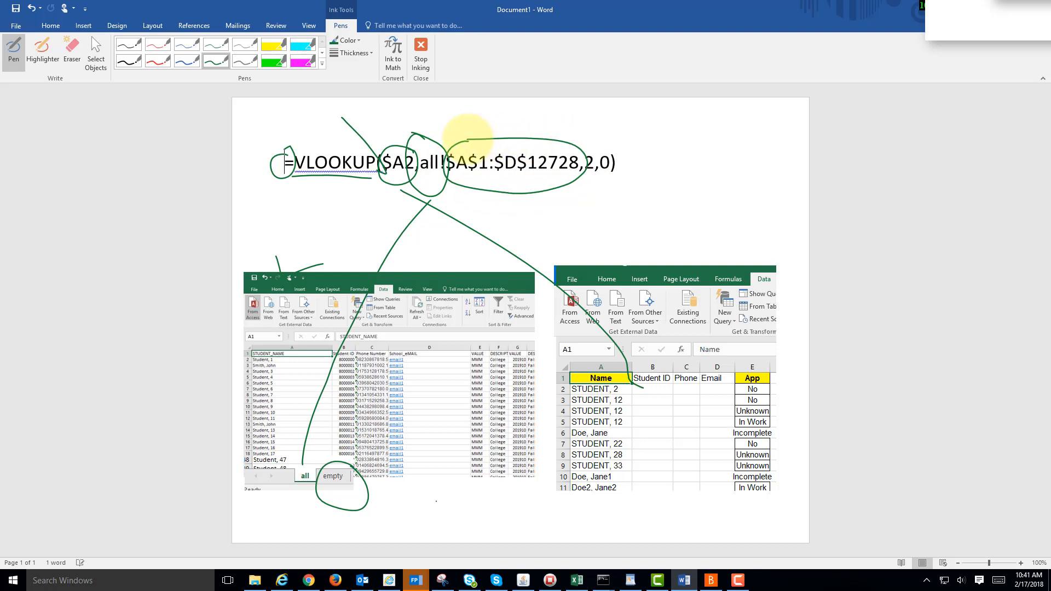
mouse_move(489, 191)
left_mouse_down()
mouse_move(416, 275)
mouse_move(444, 272)
left_mouse_up()
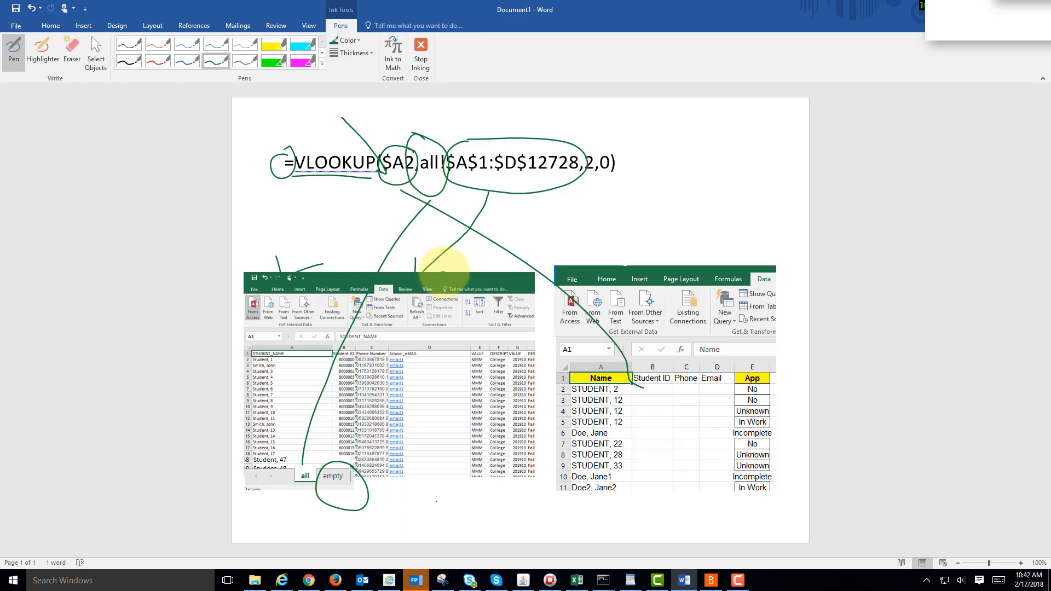
mouse_move(290, 336)
left_mouse_down()
mouse_move(253, 345)
mouse_move(270, 357)
mouse_move(303, 341)
left_mouse_up()
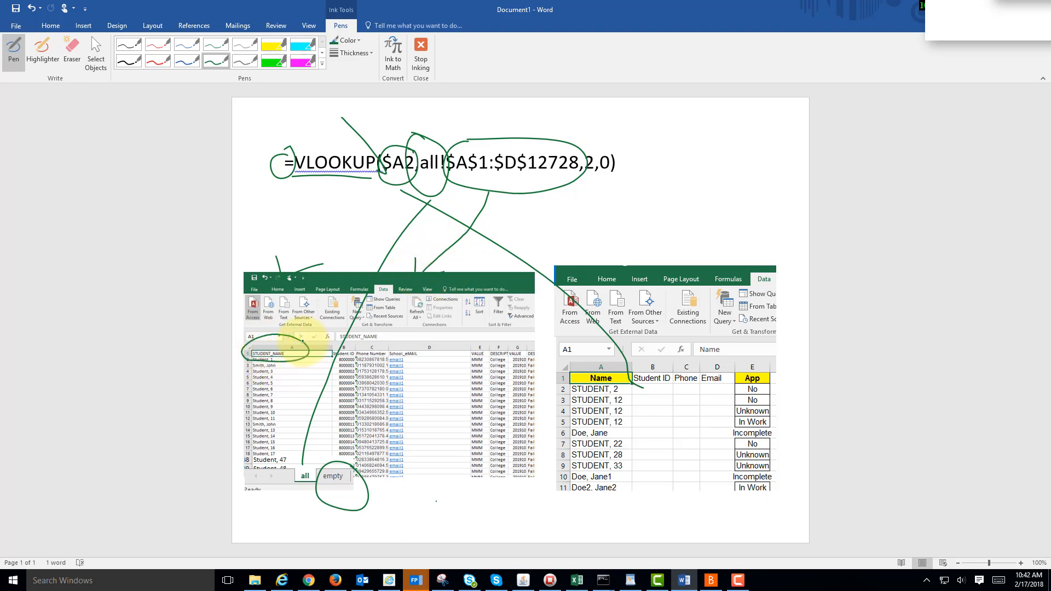
mouse_move(438, 342)
left_mouse_down()
mouse_move(429, 356)
mouse_move(444, 348)
left_mouse_up()
mouse_move(310, 359)
left_mouse_down()
mouse_move(305, 449)
mouse_move(288, 435)
mouse_move(329, 434)
left_mouse_up()
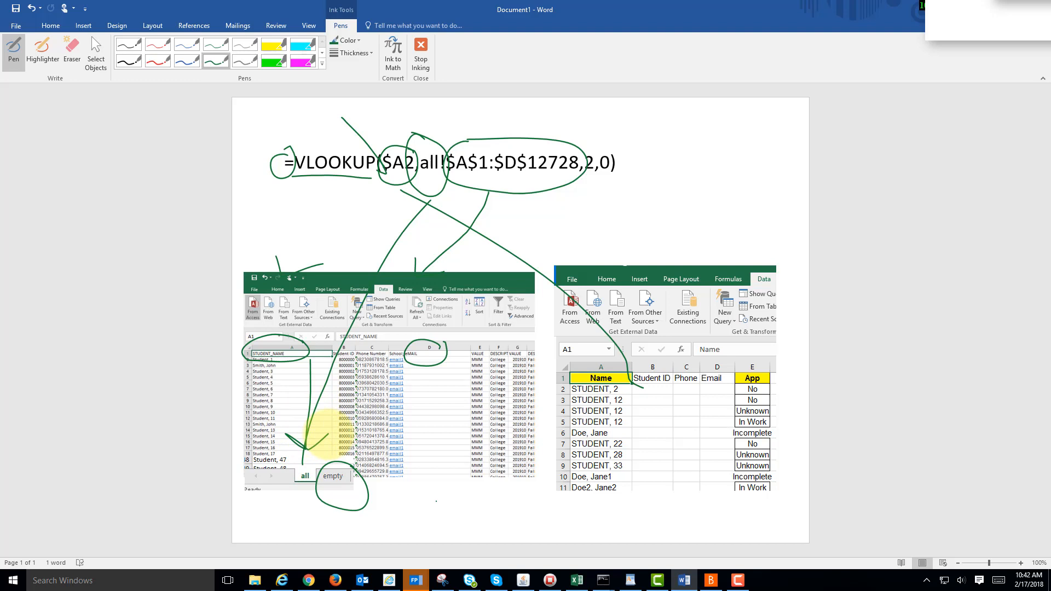
Mark the range's start row, the column index 2 with a line to Student ID, and the exact-match argument 0 in the formula
left_click_drag(482, 156, 493, 151)
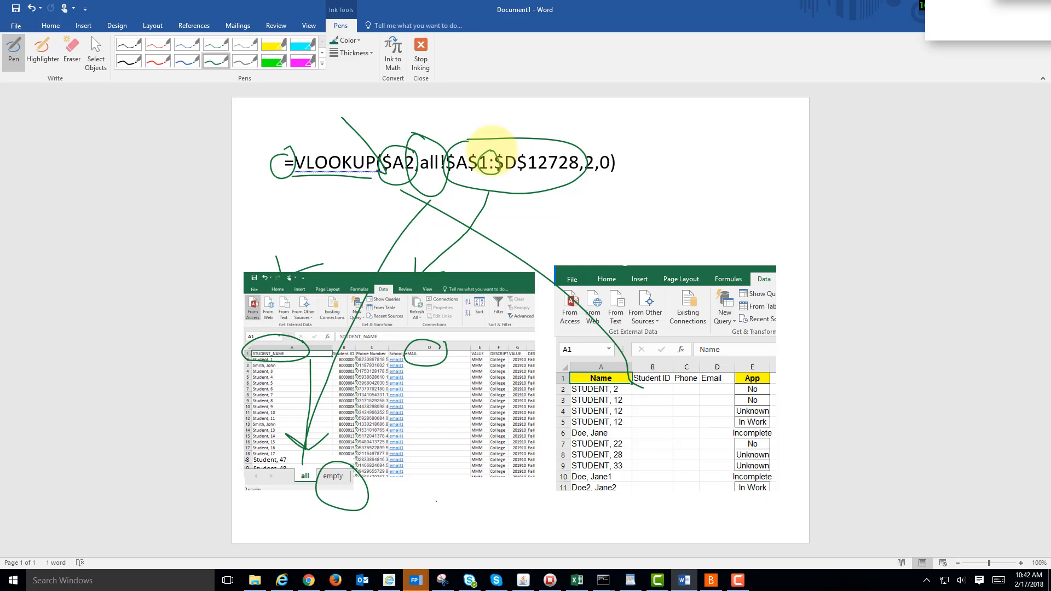
mouse_move(564, 172)
left_mouse_down()
mouse_move(587, 138)
mouse_move(520, 223)
mouse_move(417, 281)
mouse_move(411, 302)
left_mouse_up()
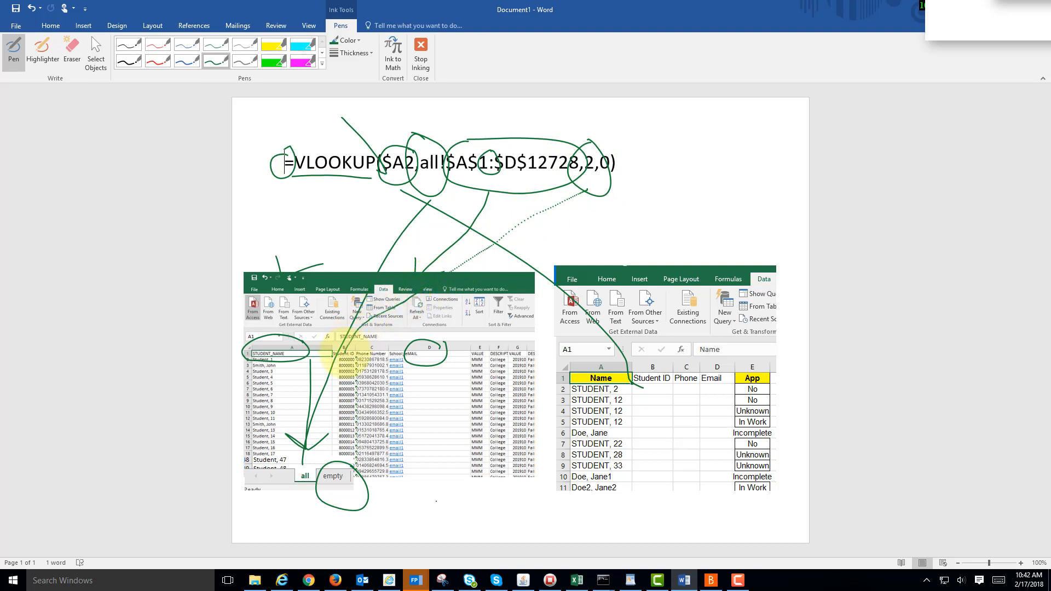
mouse_move(627, 152)
left_mouse_down()
mouse_move(611, 147)
mouse_move(604, 179)
mouse_move(637, 148)
mouse_move(612, 147)
left_mouse_up()
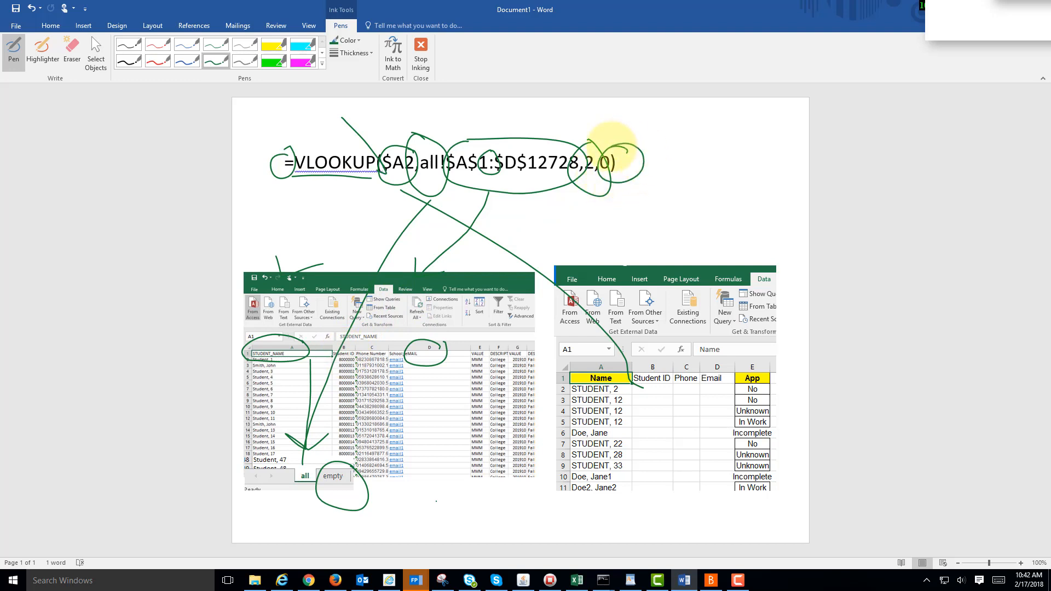
mouse_move(646, 158)
left_mouse_down()
mouse_move(708, 127)
mouse_move(721, 166)
mouse_move(781, 152)
left_mouse_up()
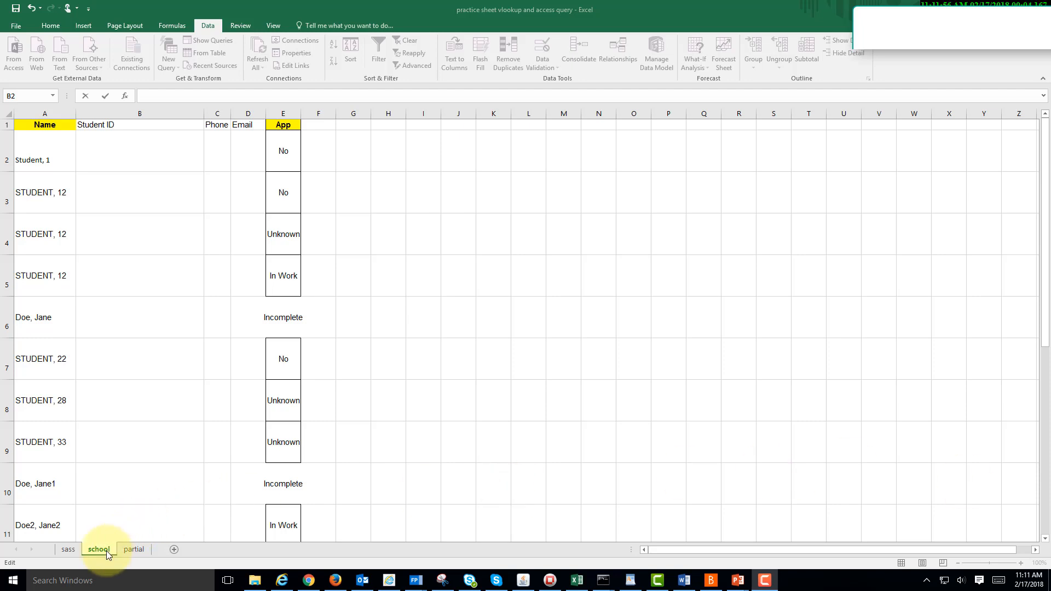
Check the "sass" sheet, then paste the VLOOKUP formula from the PowerPoint slide into B2 of the "school" sheet in Excel, keeping source formatting
left_click(72, 550)
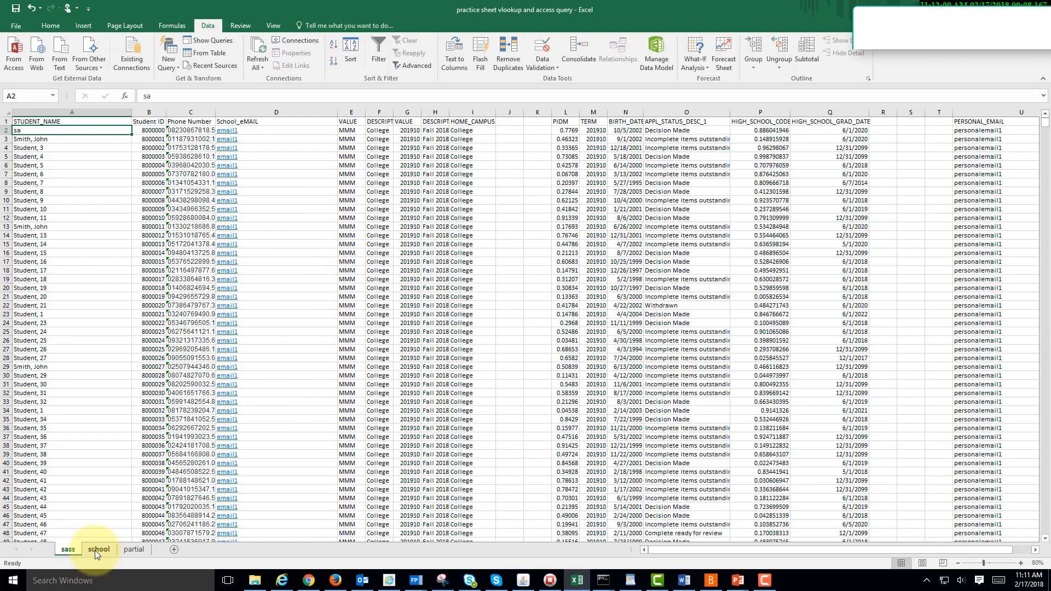
left_click(95, 550)
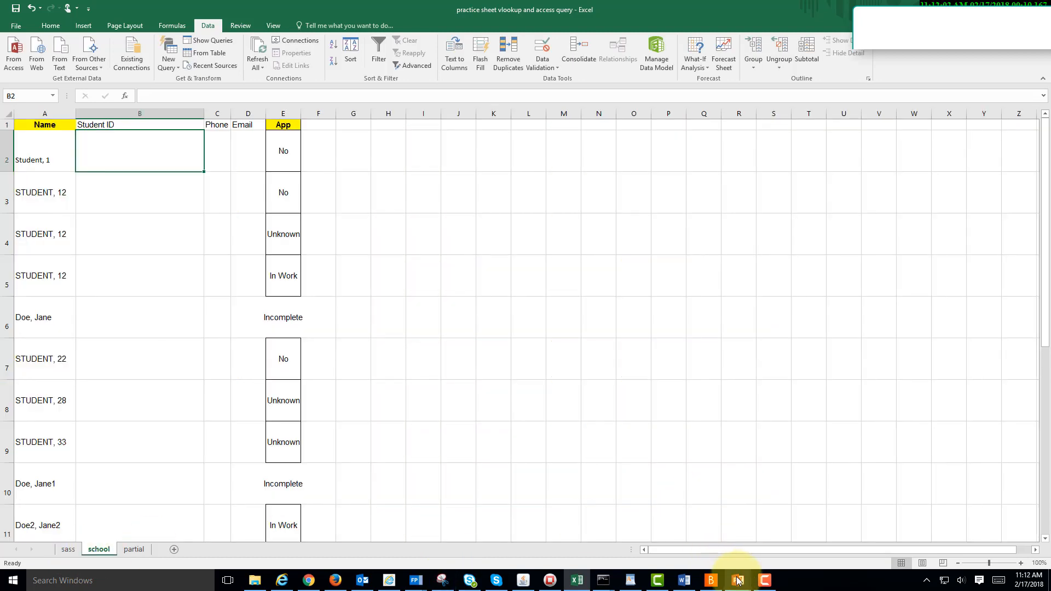
mouse_move(737, 580)
left_click(786, 531)
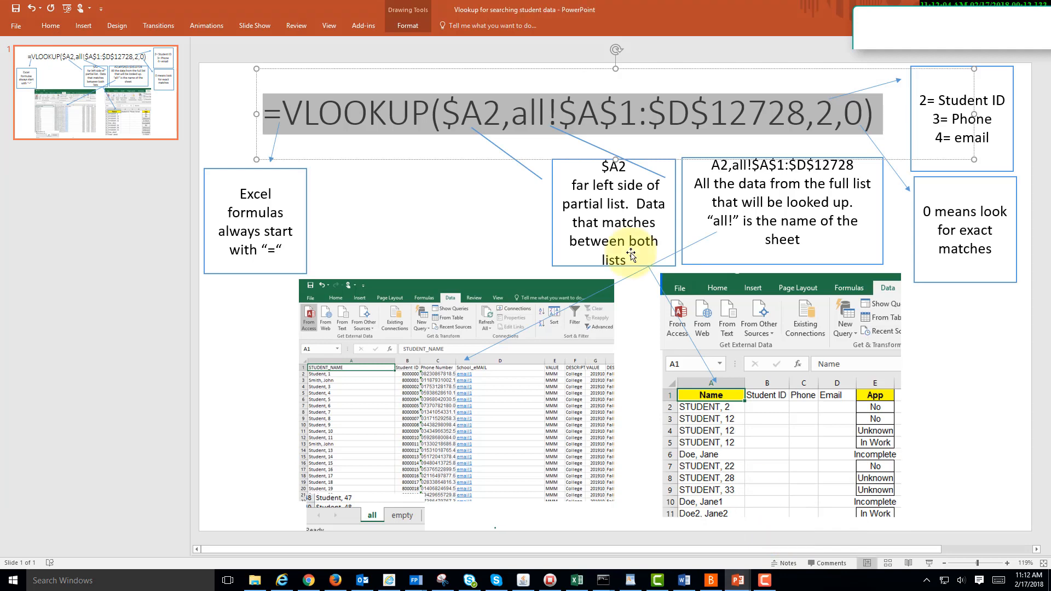
right_click(149, 149)
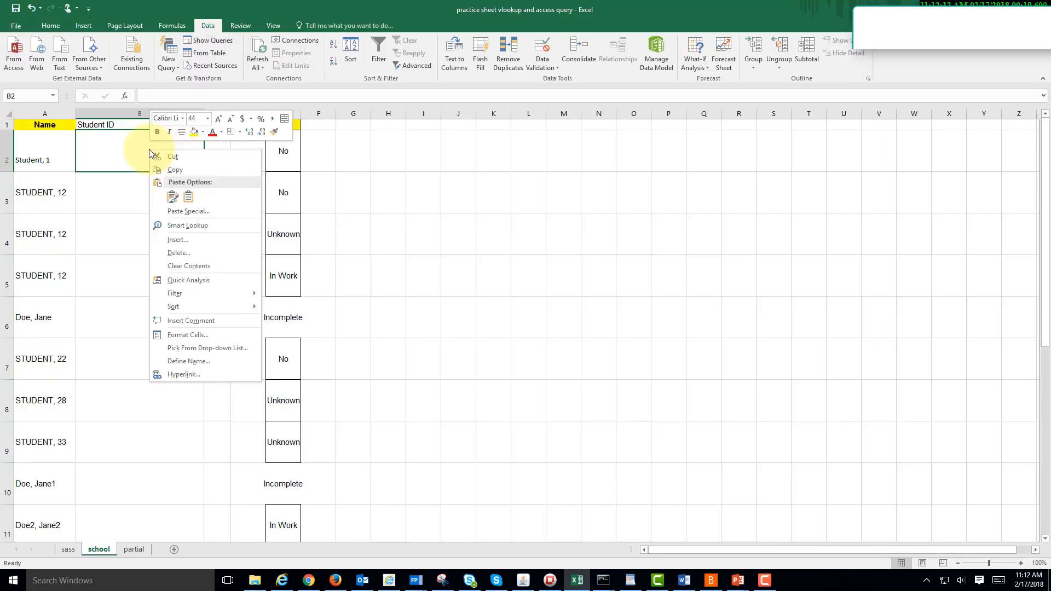
left_click(172, 198)
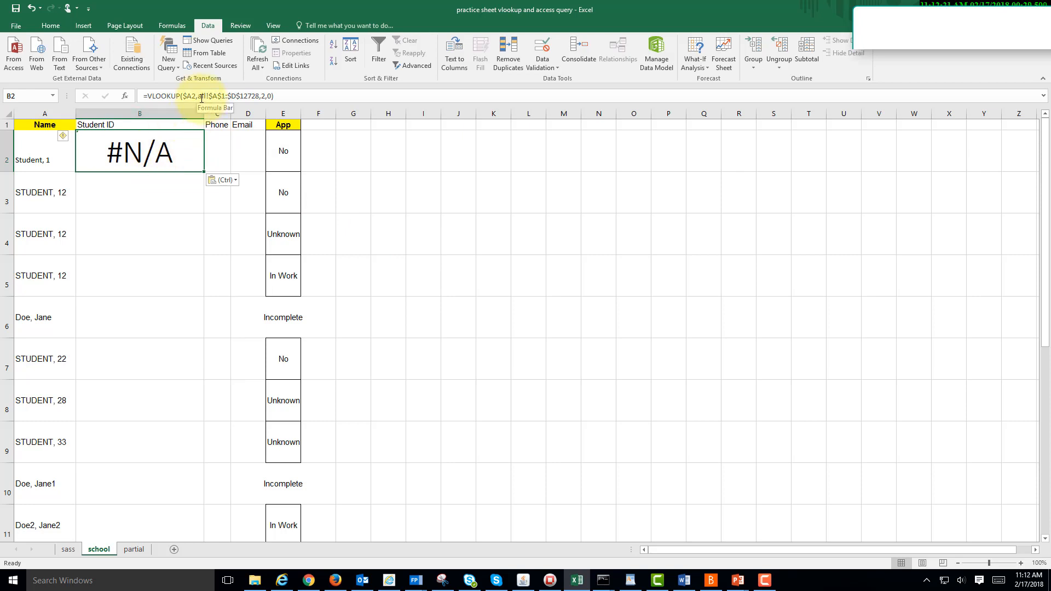
Replace the sheet name "all" with "sass" in the VLOOKUP formula in B2
left_click(200, 97)
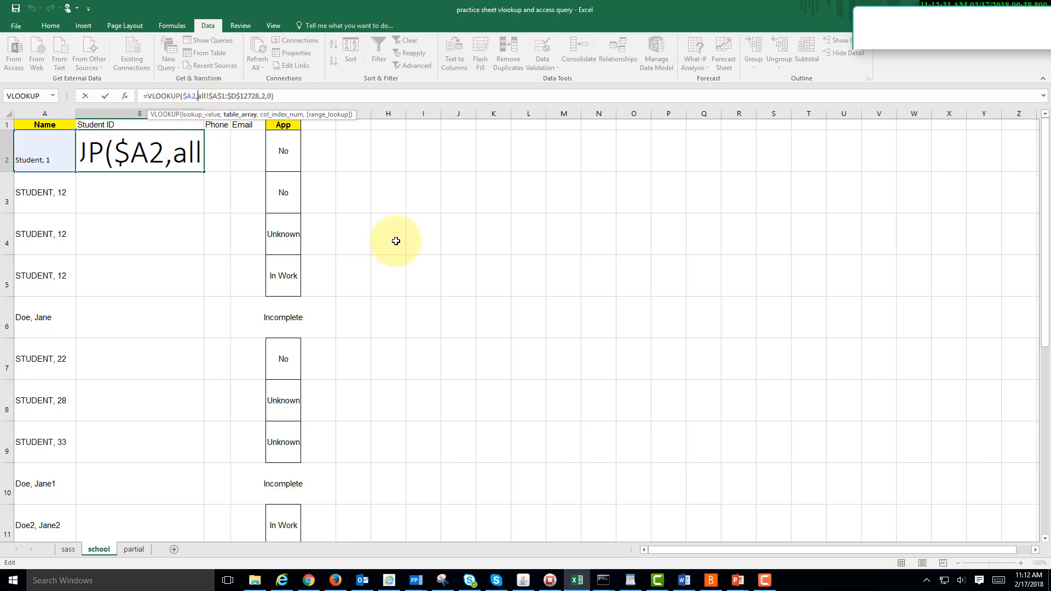
key("shift+Right")
key("shift+Right")
key("shift+Right")
type("sass")
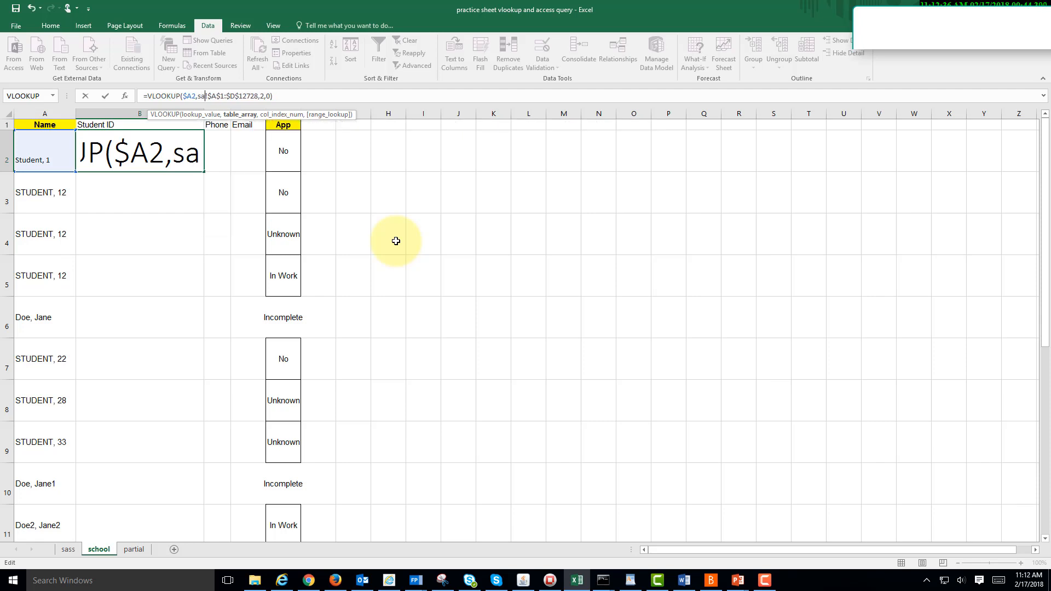
key("Return")
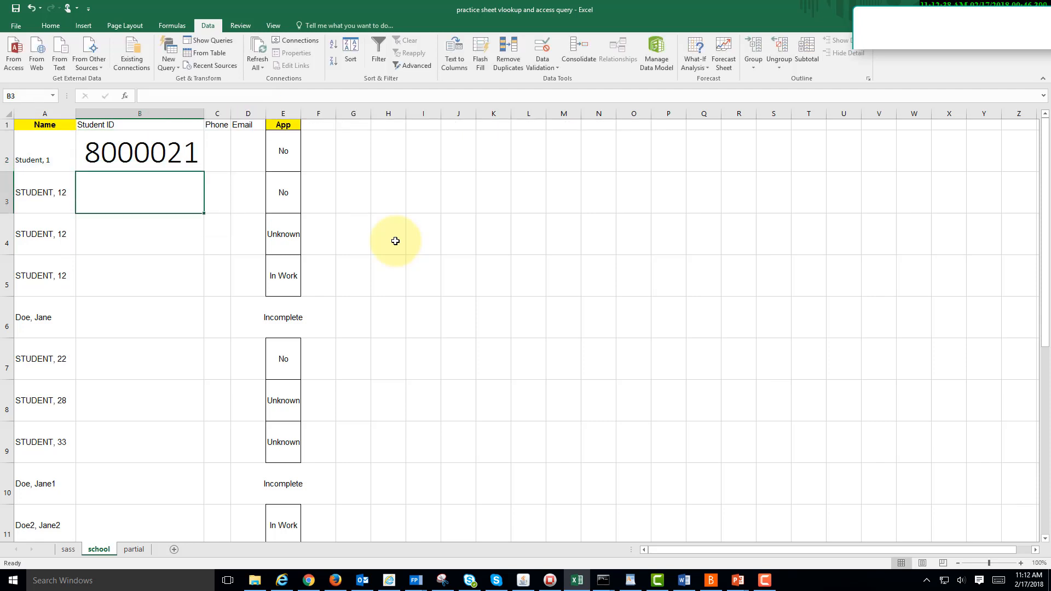